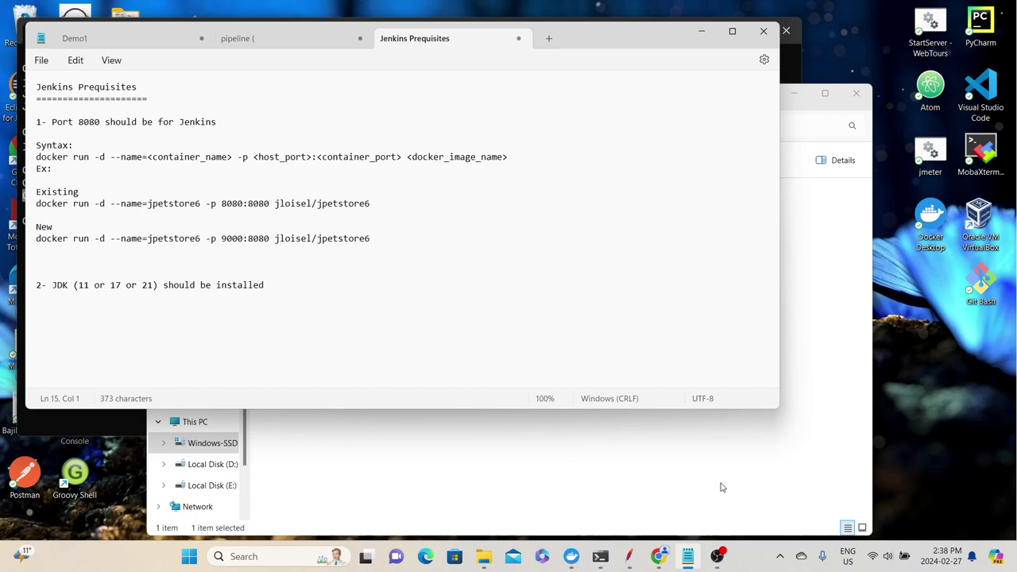
Bring Chrome forward and enter the search 'jenkins download windows'
left_click(658, 556)
type("jenkins download windows")
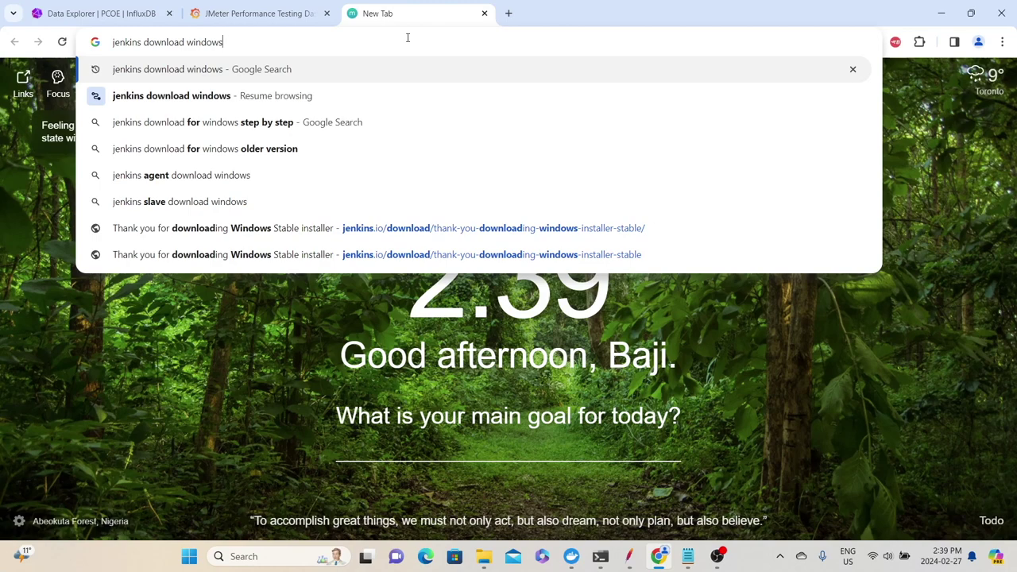
Search, then download the Jenkins LTS Windows installer from jenkins.io and check its progress
key("Return")
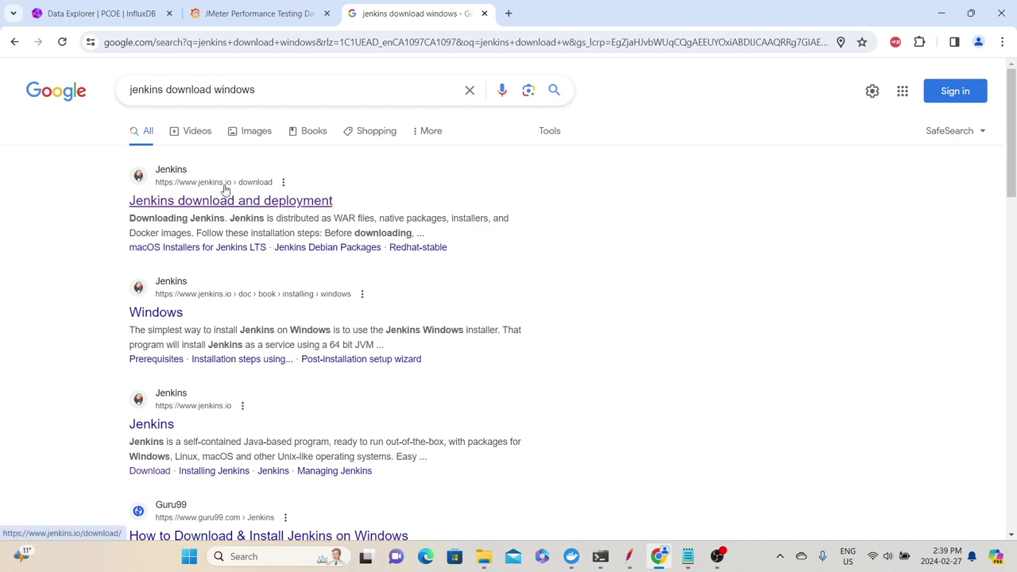
left_click(226, 199)
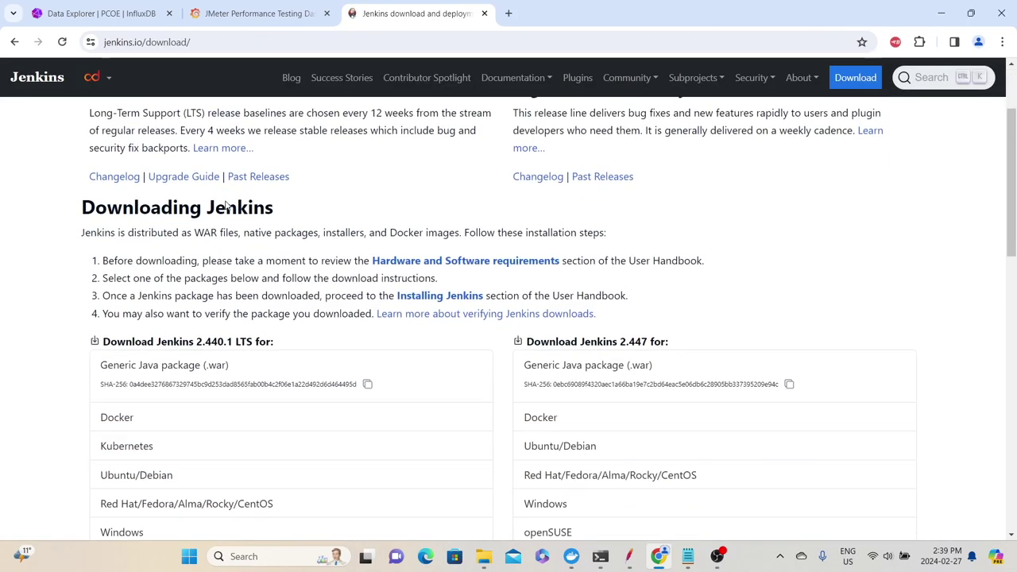
scroll(216, 278, "down", 2)
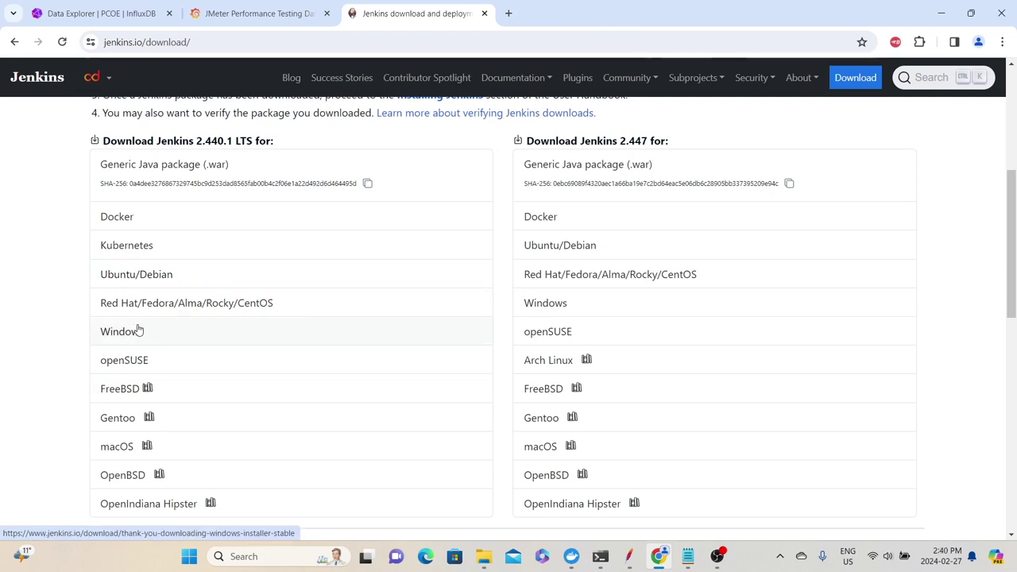
left_click(136, 333)
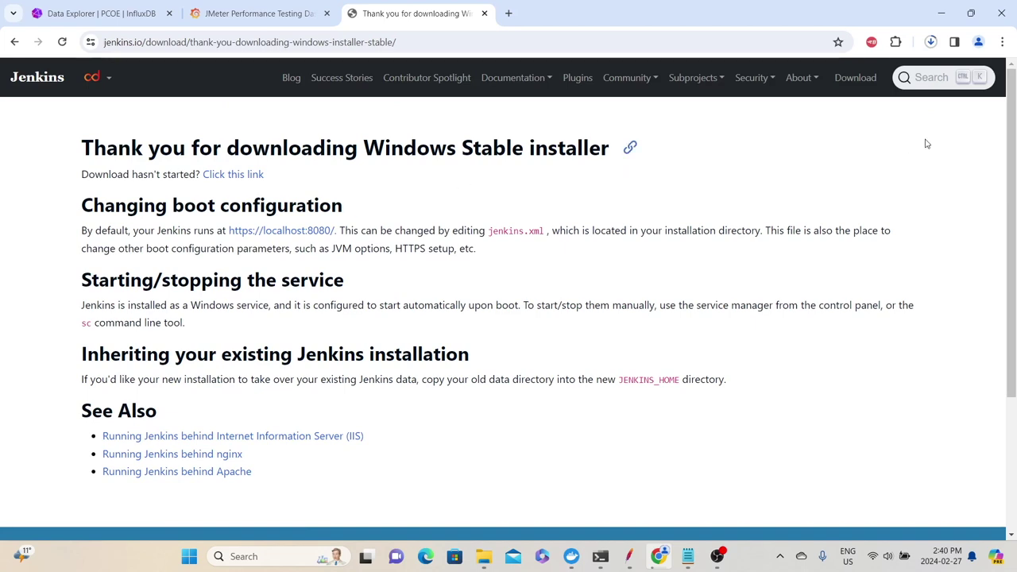
left_click(931, 43)
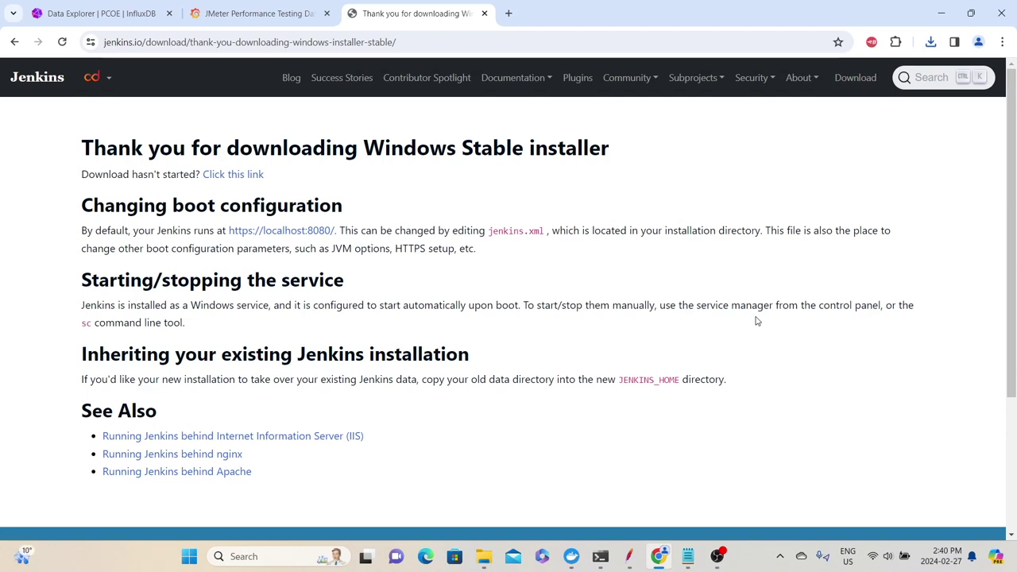
key("alt+Tab")
Launch the downloaded Jenkins installer from the Downloads folder and pass the welcome page
left_click(194, 216)
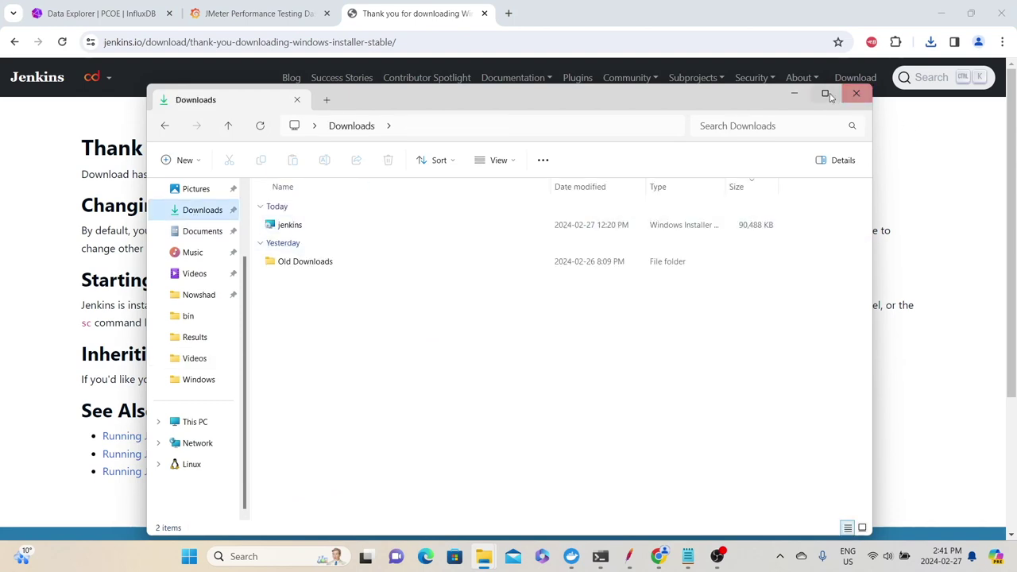
left_click(826, 94)
double_click(182, 138)
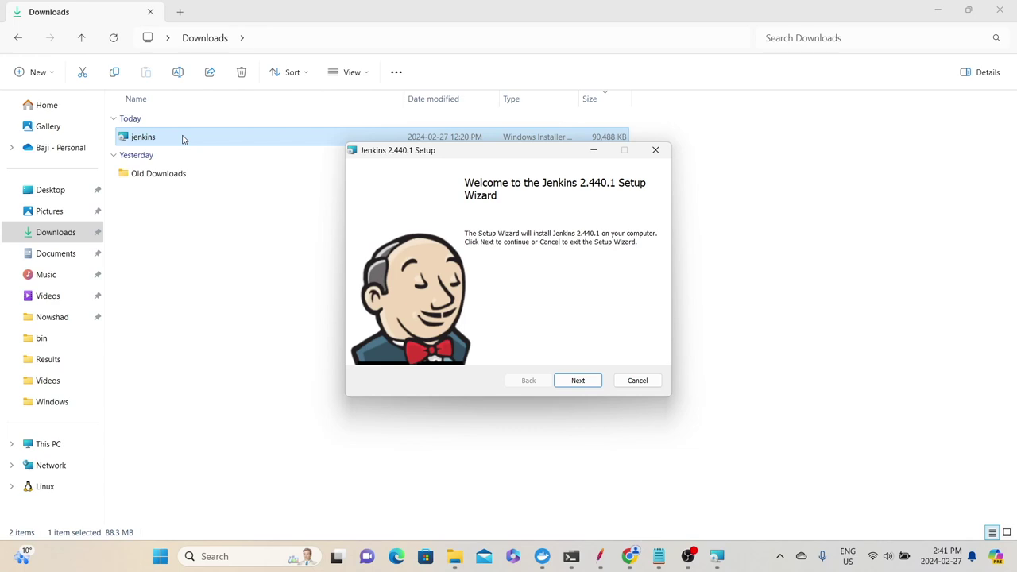
left_click(577, 380)
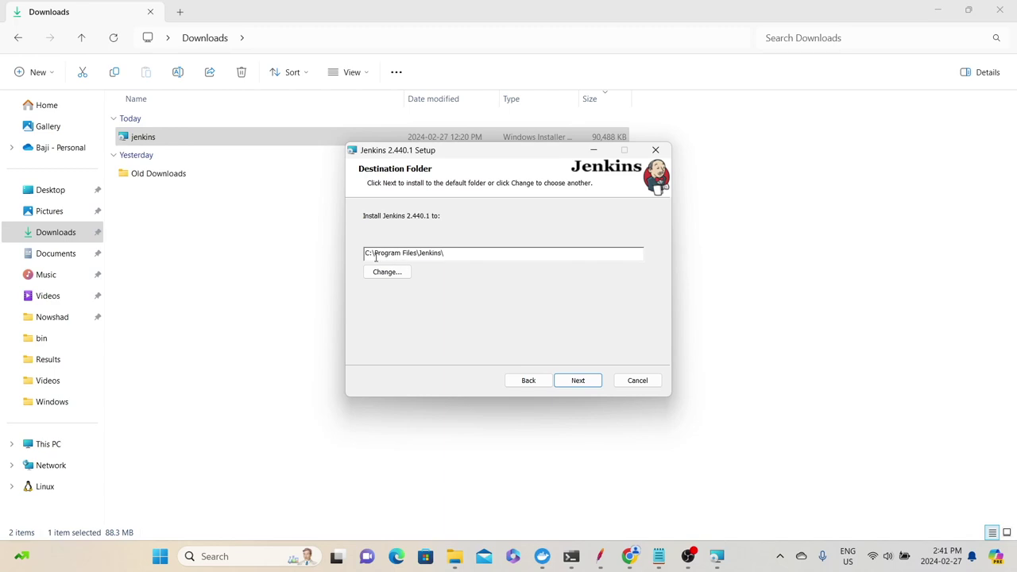
Keep C:\Program Files\Jenkins\ as the install folder and continue
left_click_drag(495, 254, 358, 256)
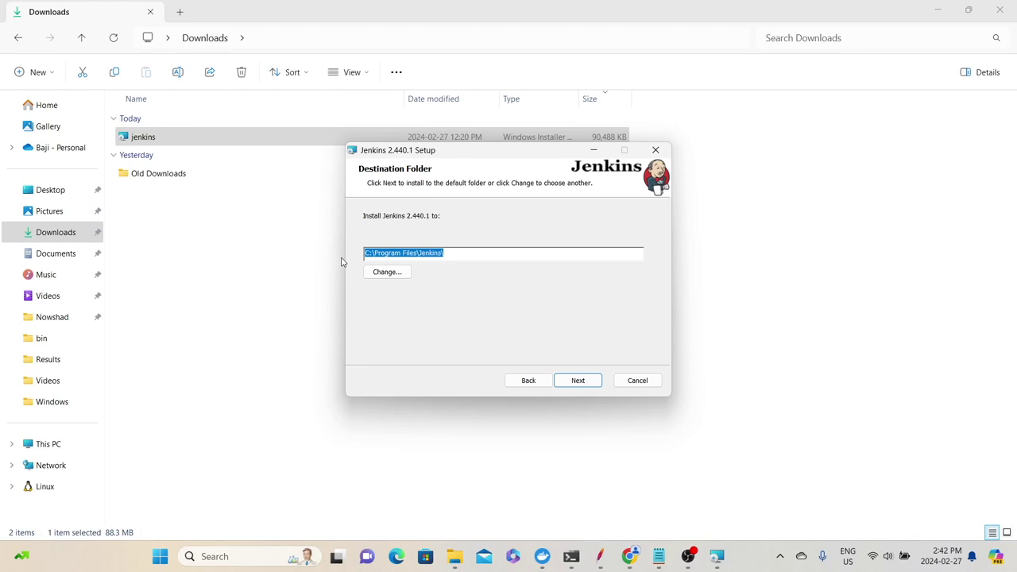
left_click(389, 272)
left_click(594, 214)
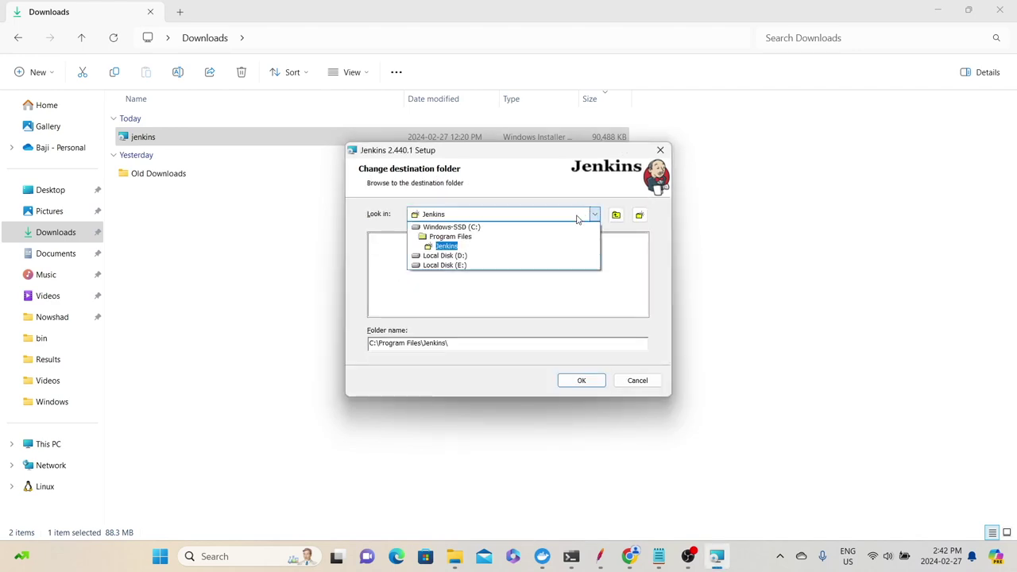
left_click(548, 248)
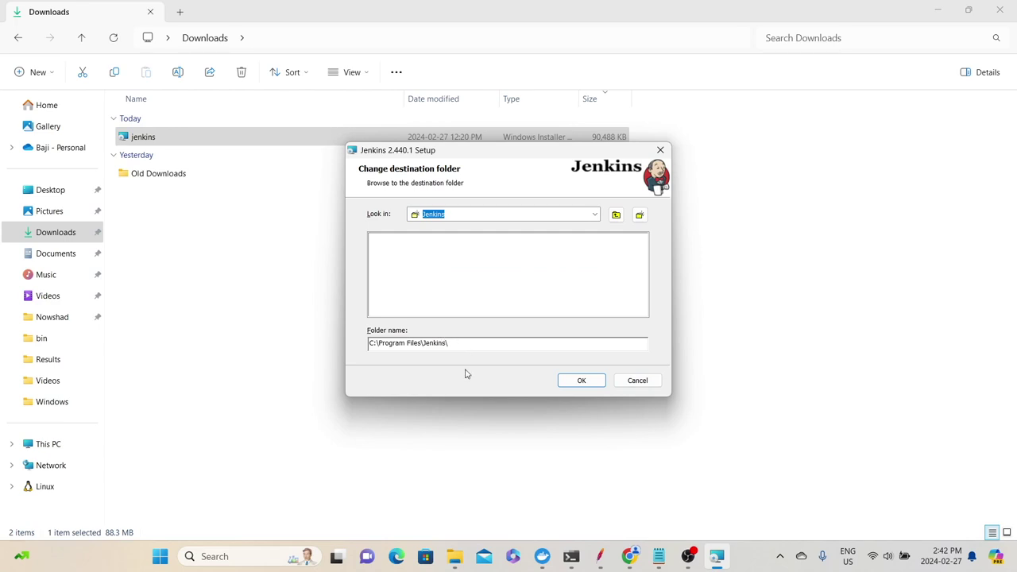
left_click(587, 381)
key("shift+Tab")
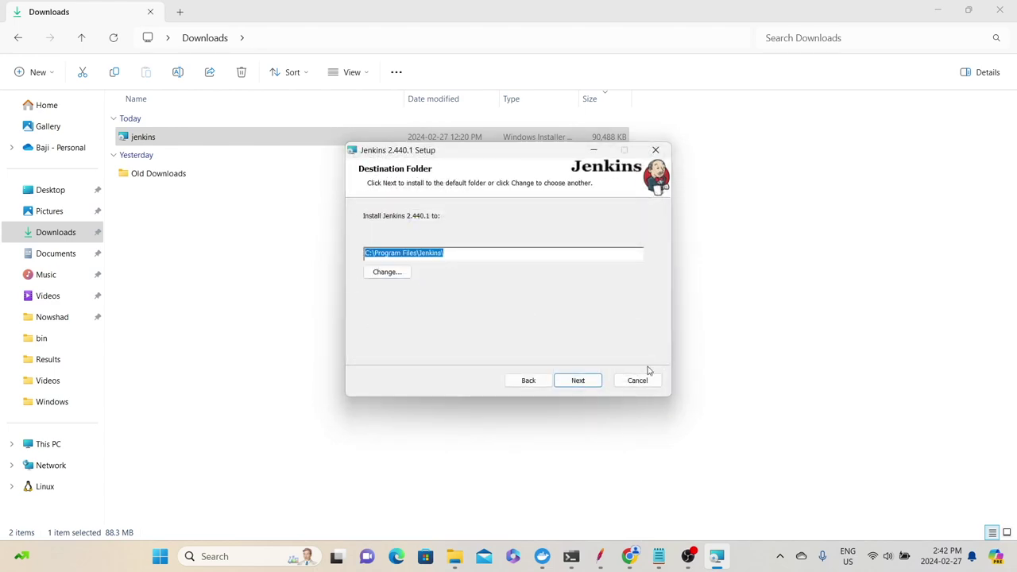
left_click(580, 382)
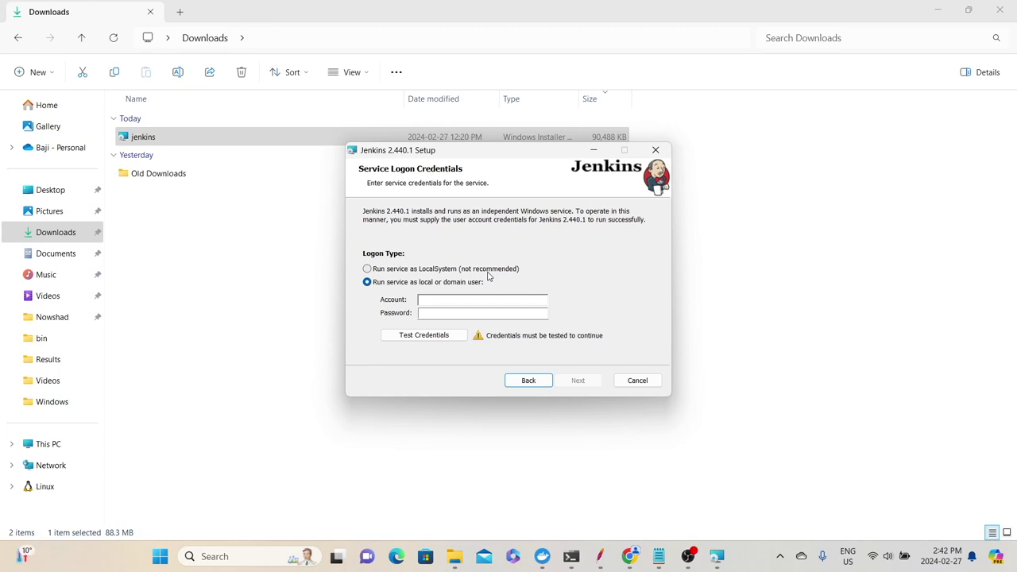
Run the Jenkins service as LocalSystem and verify port 8080 passes the port test
left_click(368, 269)
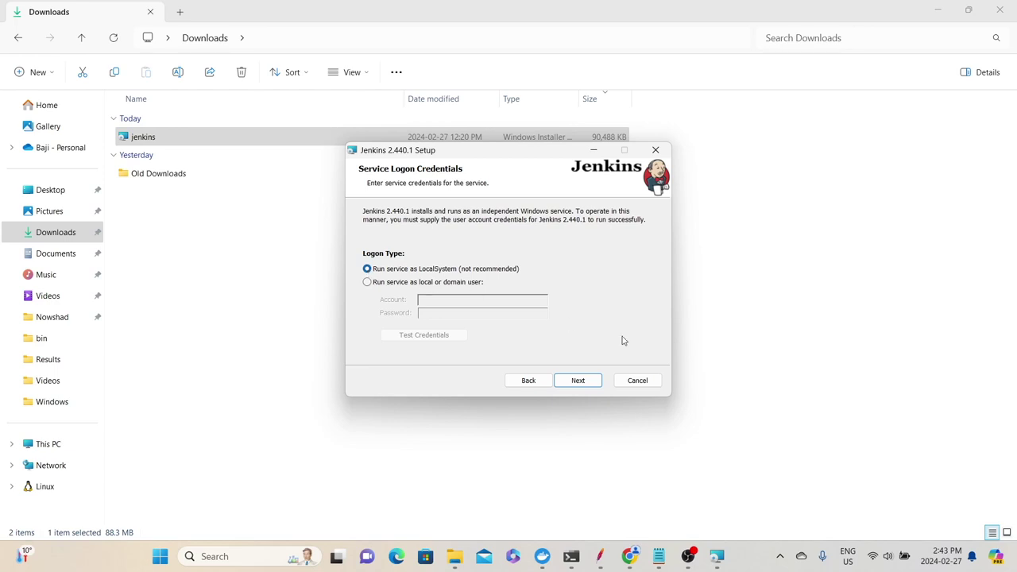
left_click(596, 381)
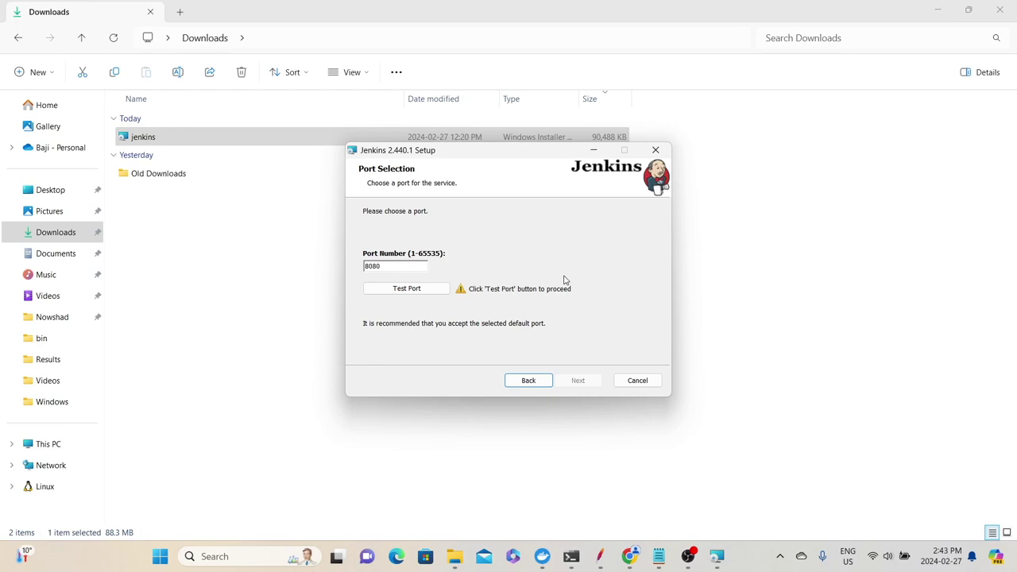
left_click(428, 291)
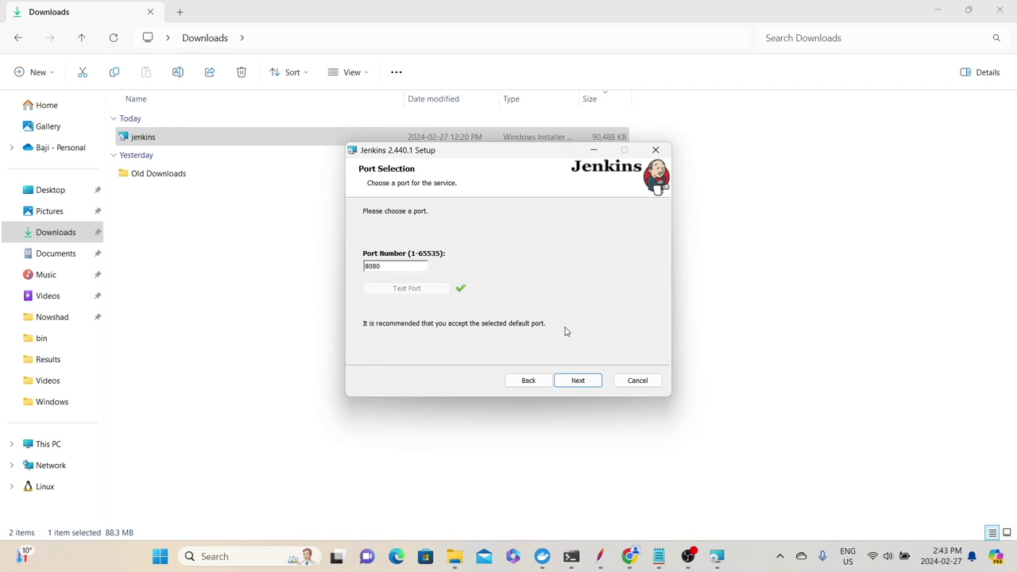
left_click(584, 379)
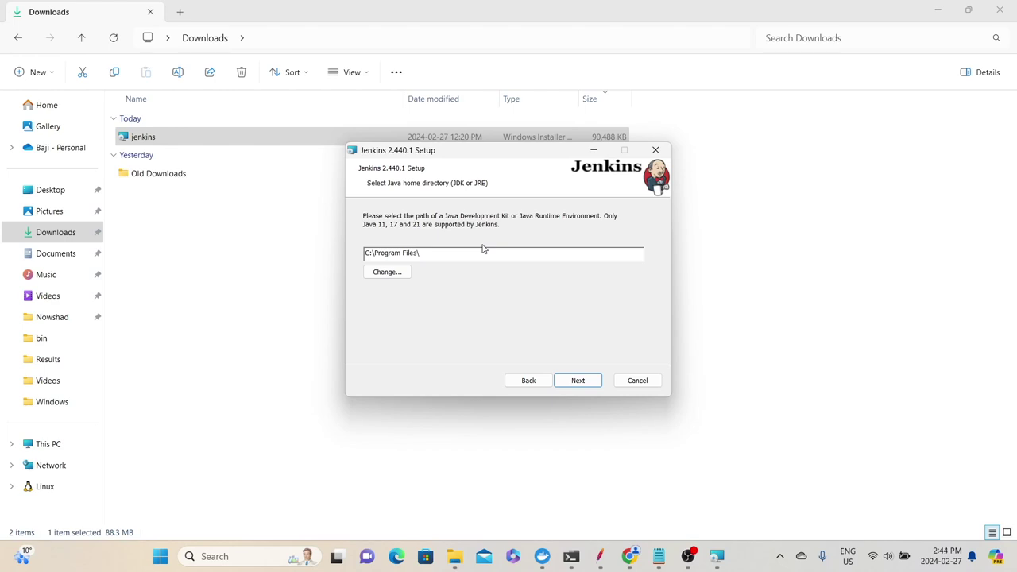
Set the Java home to C:\Program Files\Java\jdk-21\
left_click(373, 274)
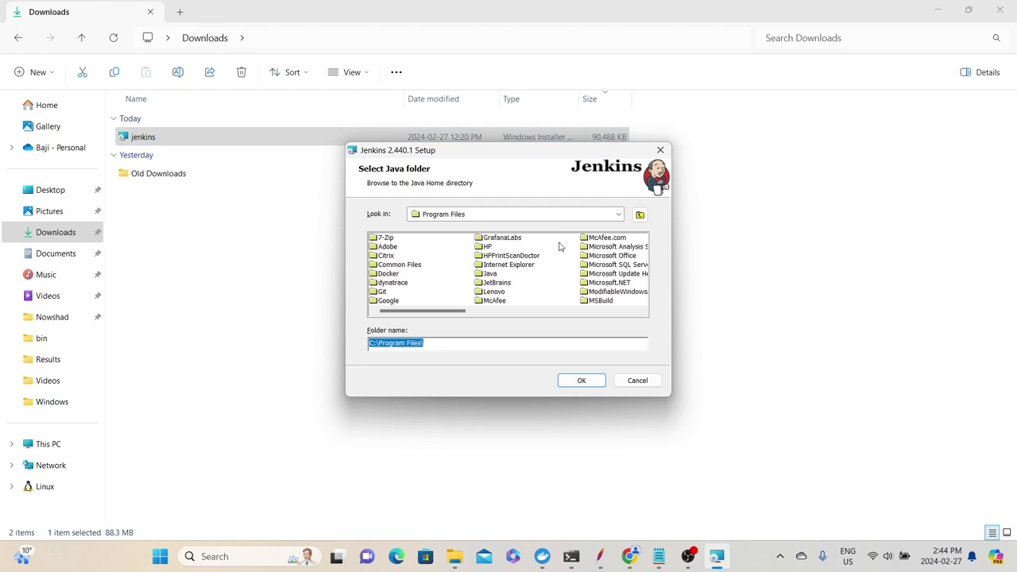
double_click(482, 275)
double_click(387, 240)
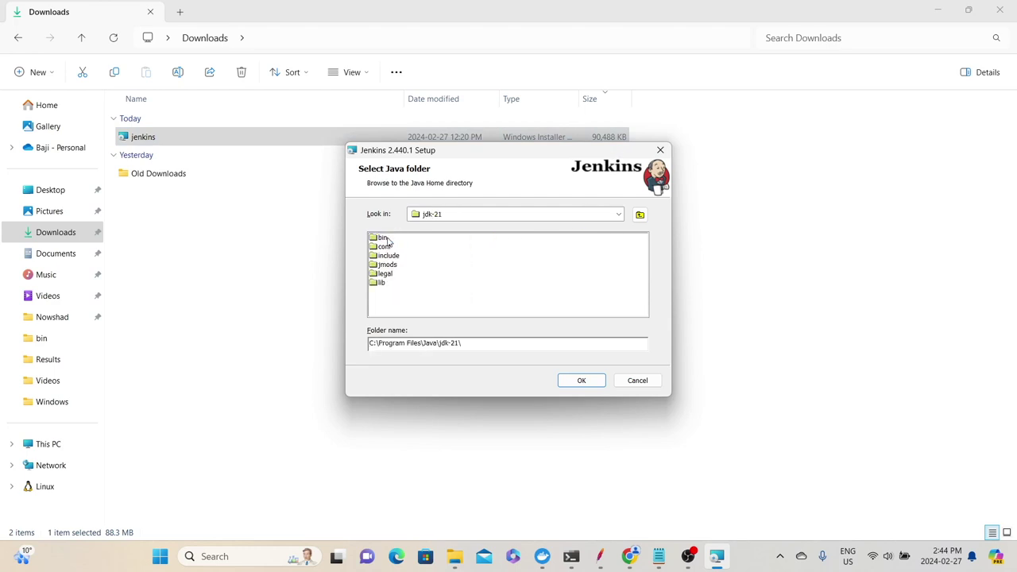
key("Return")
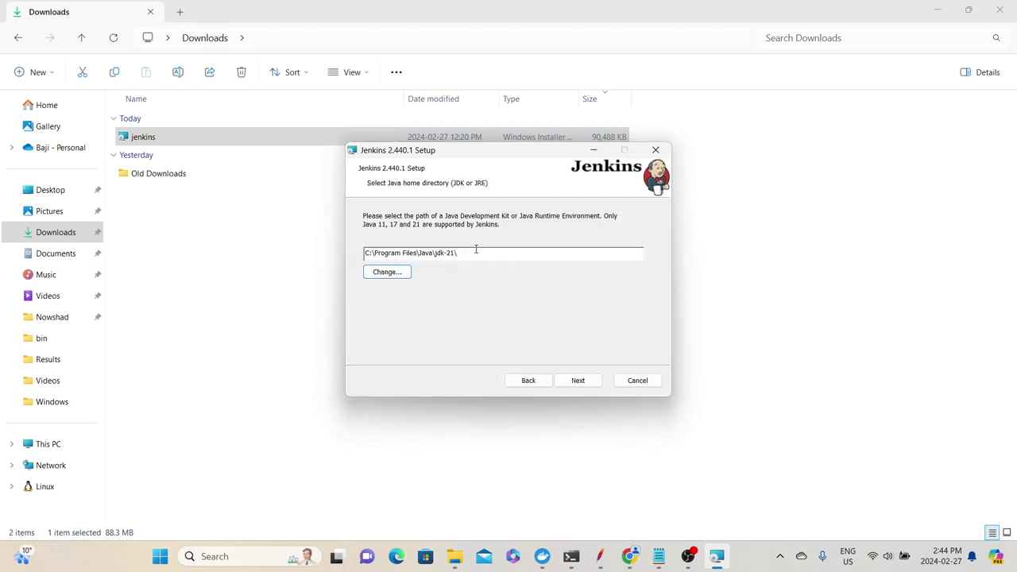
Accept the default features, install Jenkins, and close the finished wizard
left_click(592, 384)
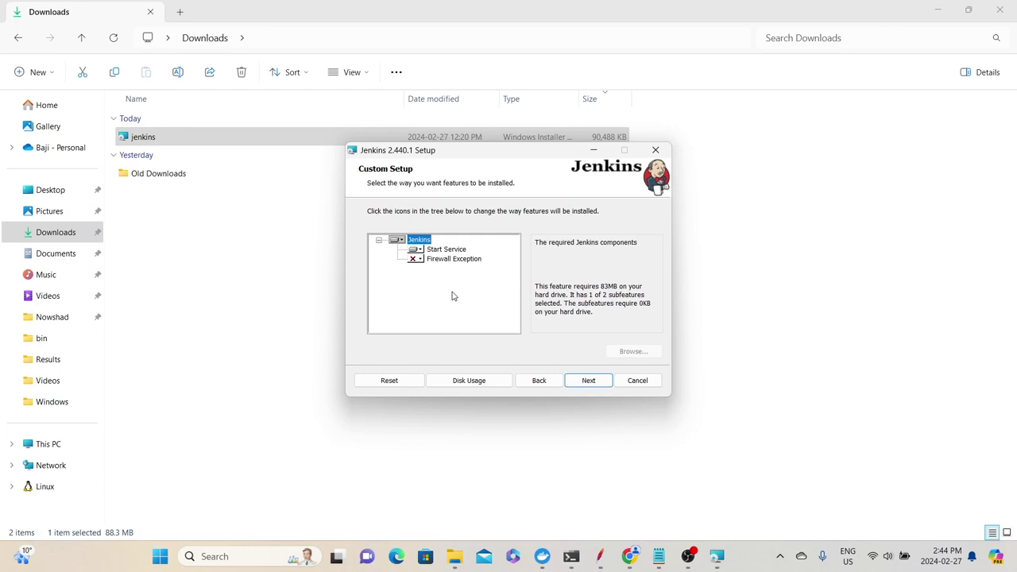
left_click(600, 387)
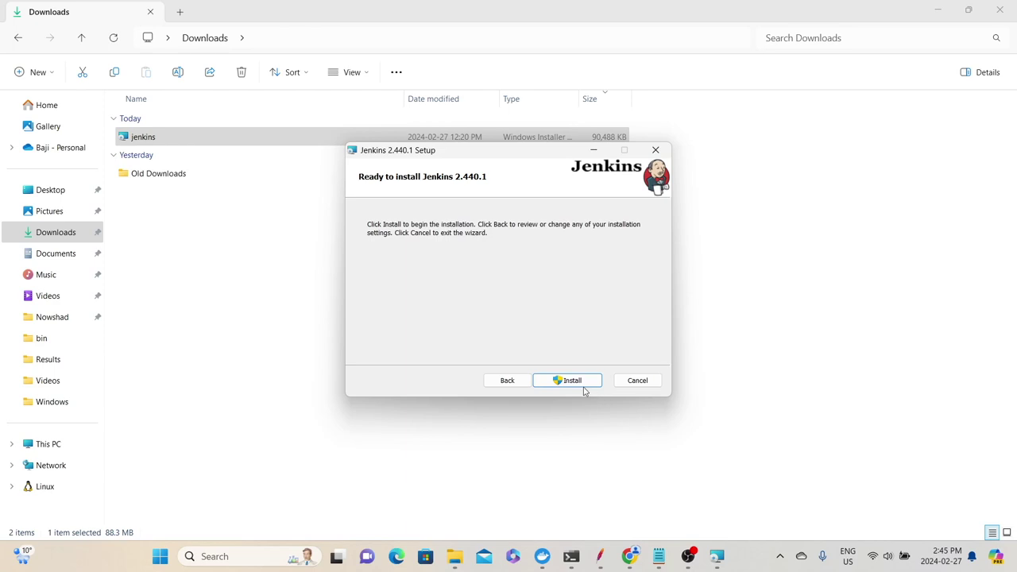
left_click(571, 383)
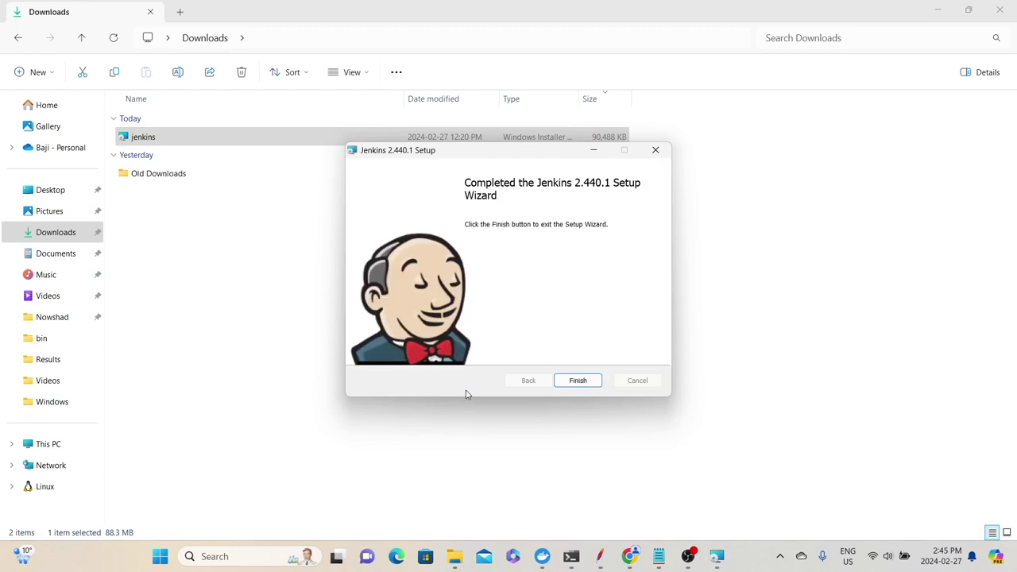
left_click(594, 385)
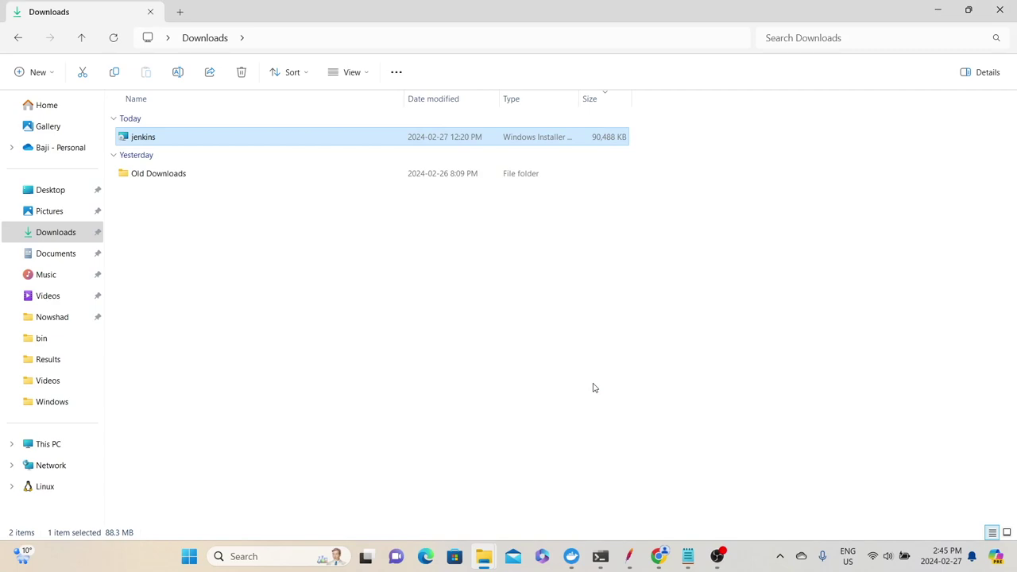
left_click(675, 545)
left_click(434, 45)
type("http://local")
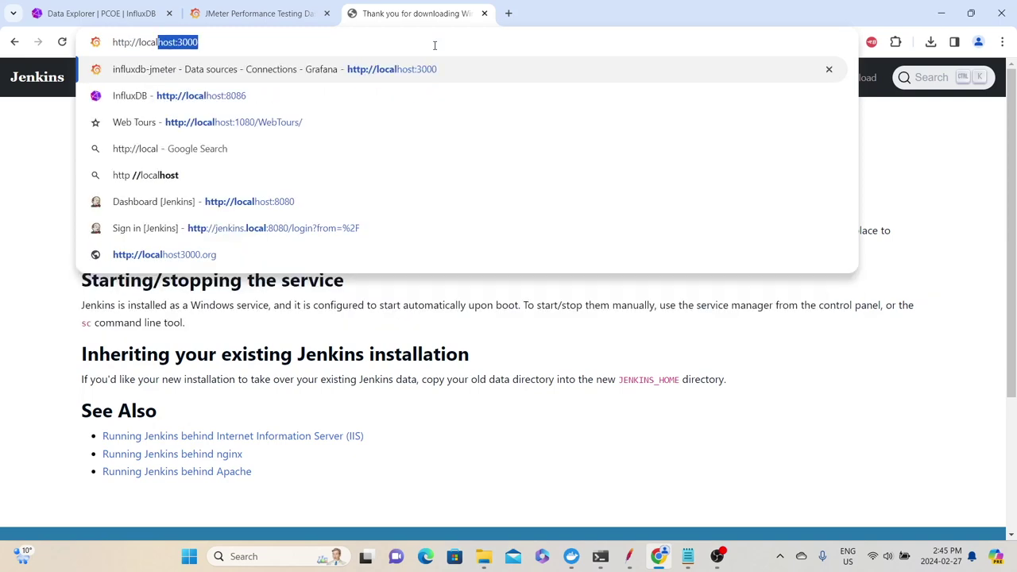
type("host:8080")
key("Return")
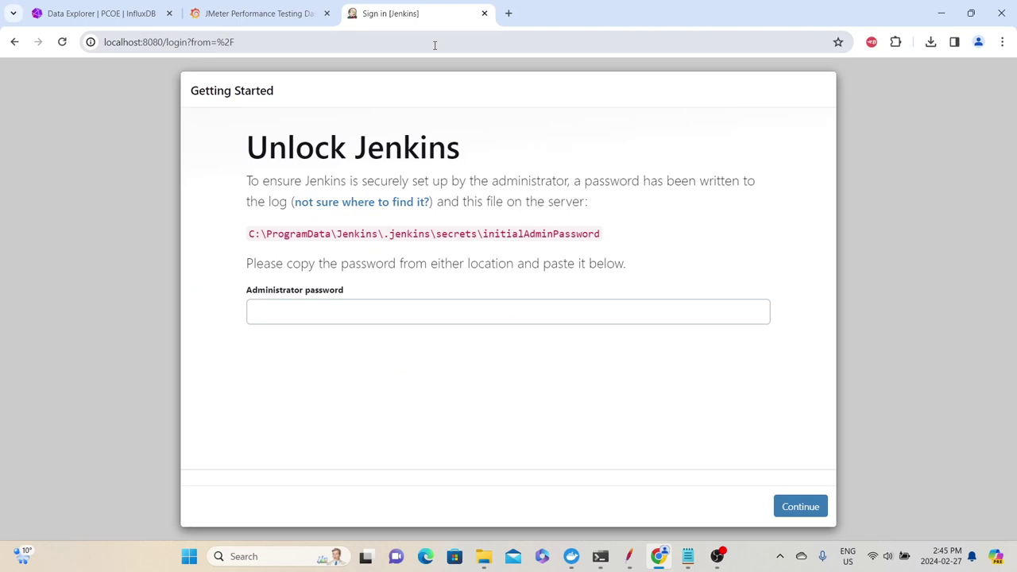
Copy the initialAdminPassword file path and open that file in a new tab
left_click_drag(249, 234, 433, 284)
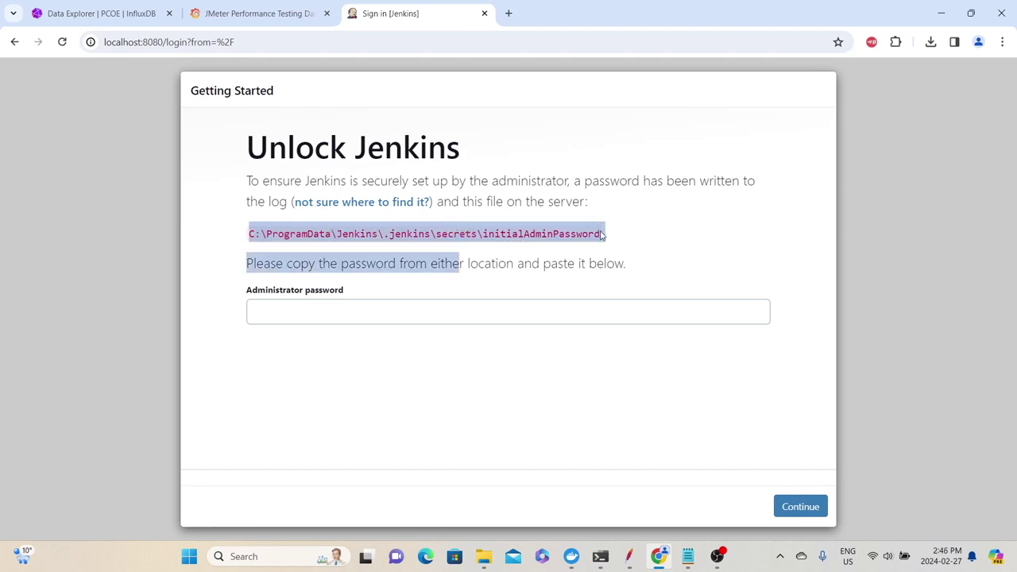
left_click(551, 235)
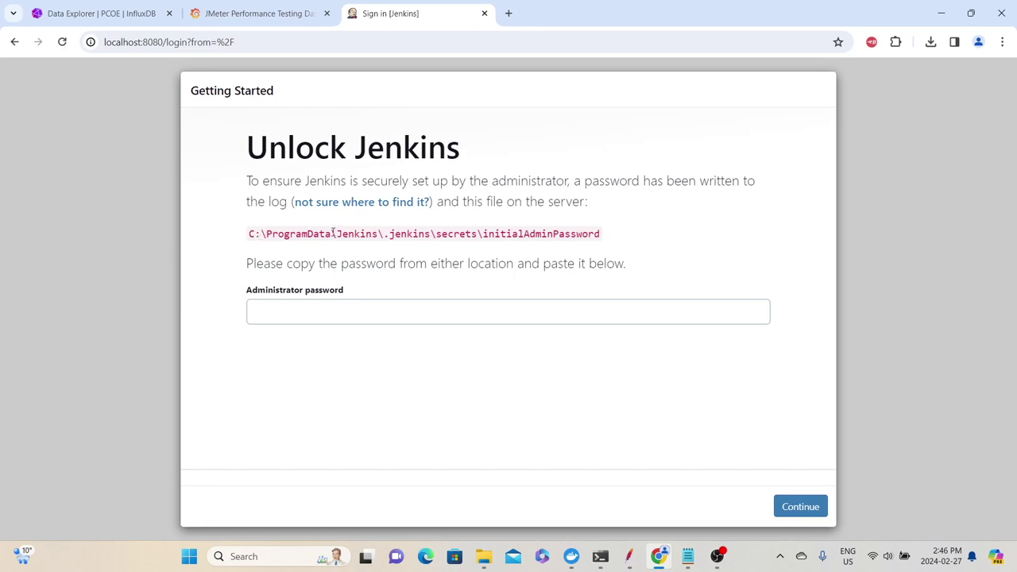
left_click_drag(476, 234, 240, 227)
key("ctrl+c")
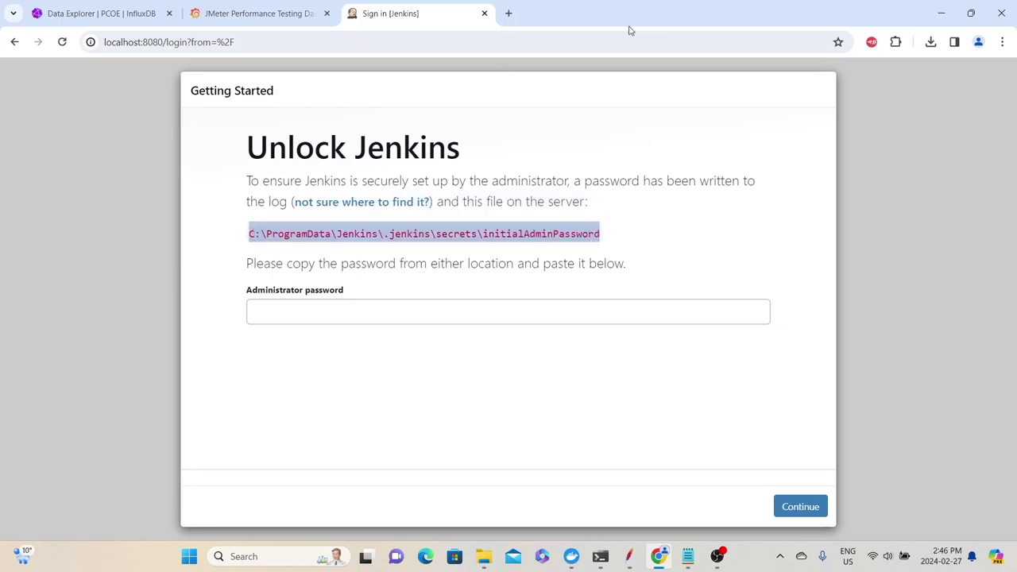
key("ctrl+t")
key("ctrl+v")
key("Return")
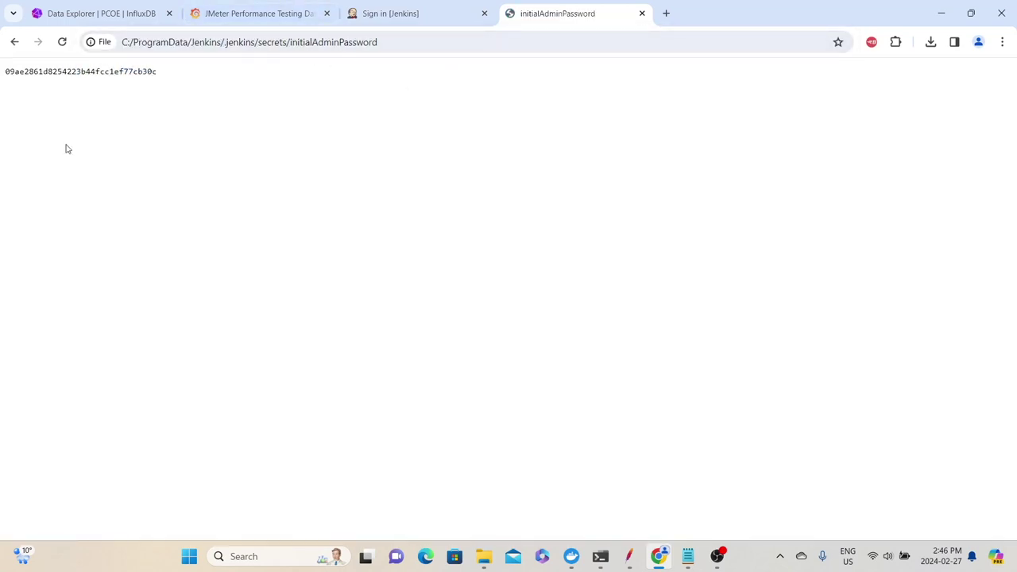
Copy the initial admin password, paste it into Administrator password, and continue
double_click(89, 70)
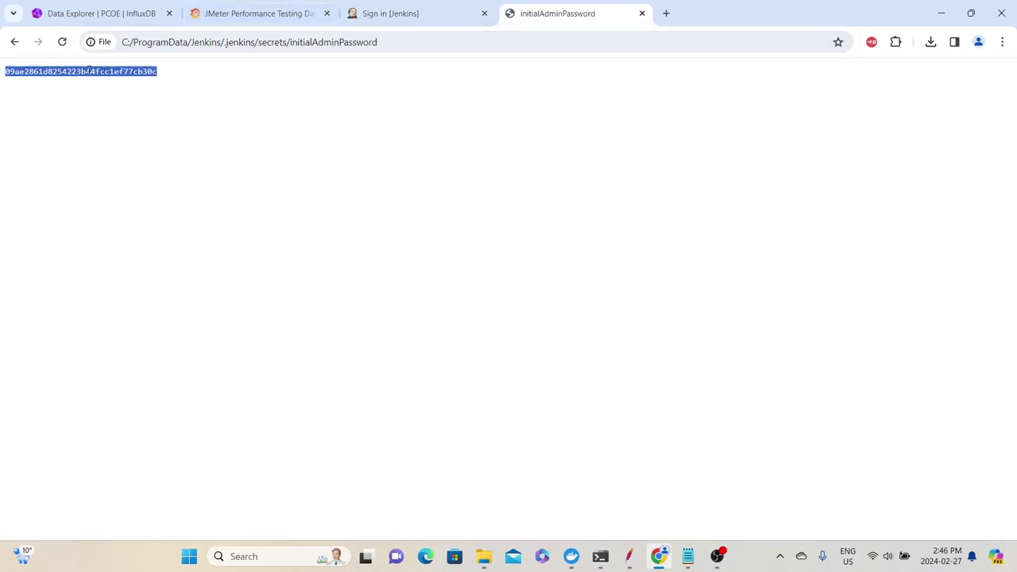
right_click(89, 70)
left_click(132, 86)
left_click(429, 14)
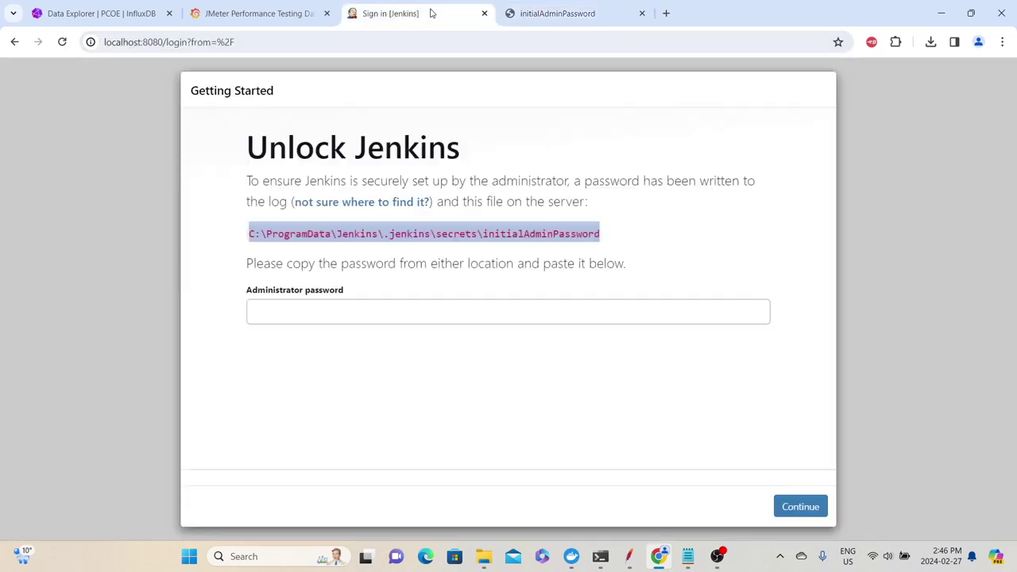
left_click(405, 308)
key("ctrl+v")
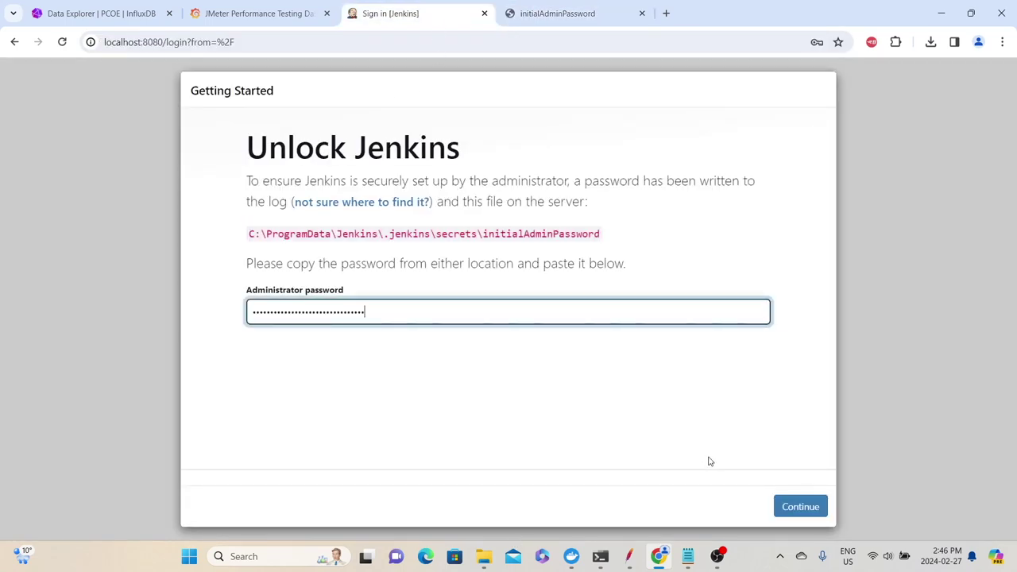
left_click(797, 505)
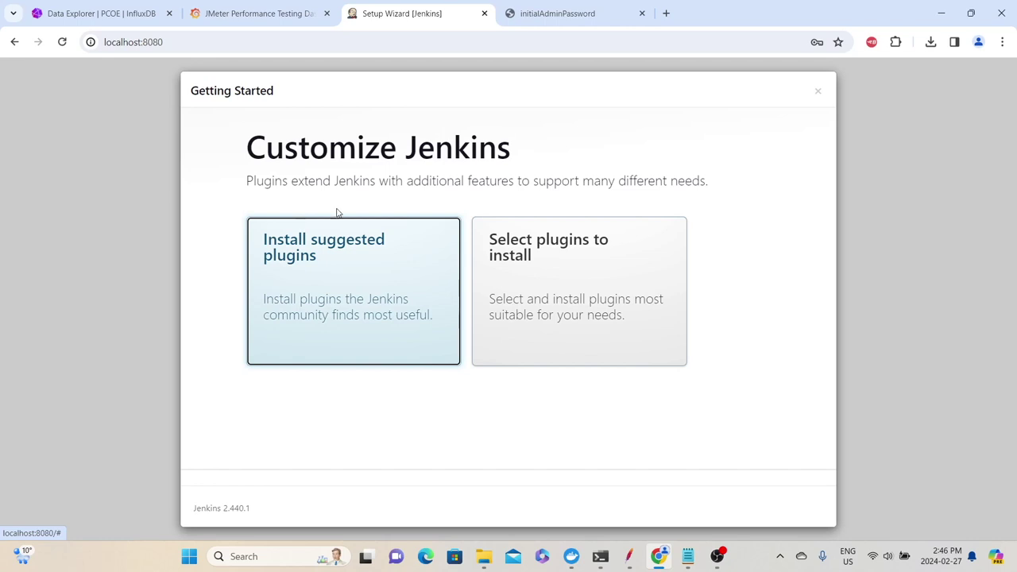
Choose Install suggested plugins
left_click(315, 274)
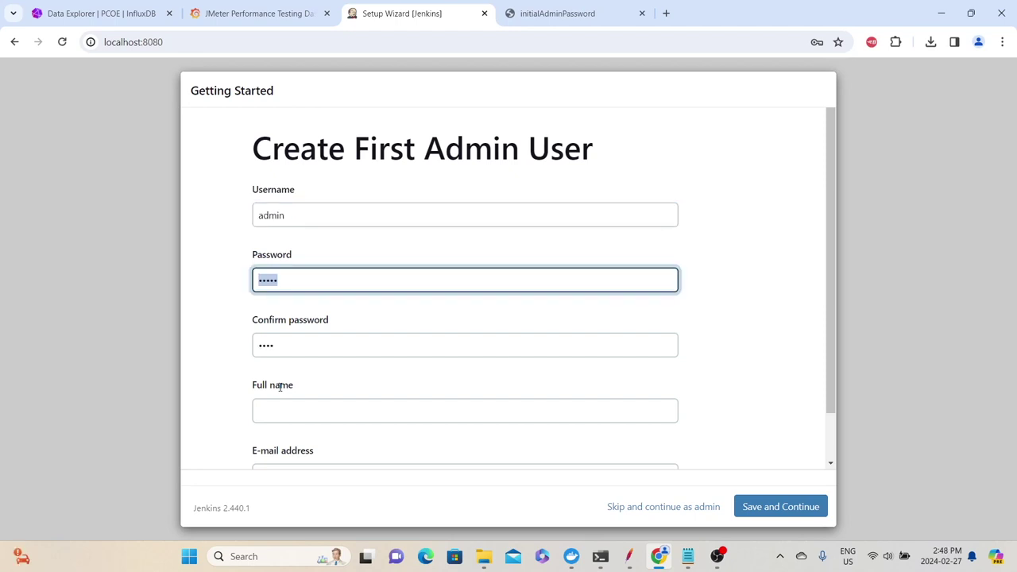
Create the admin user with full name Admin, entering the password twice and an e-mail
type("admin")
key("Tab")
type("admin")
key("Tab")
type("Admin")
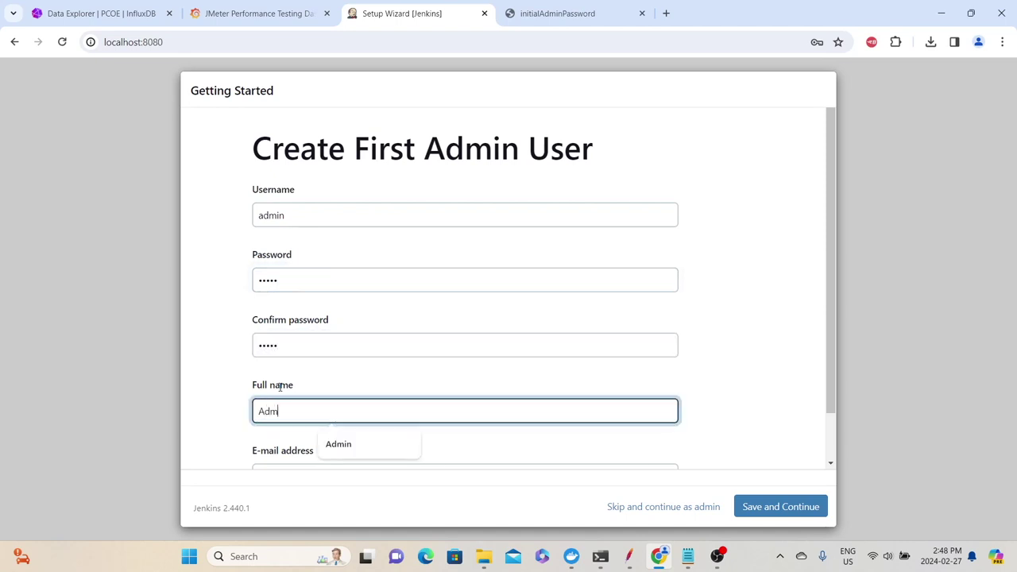
key("Tab")
type("baji")
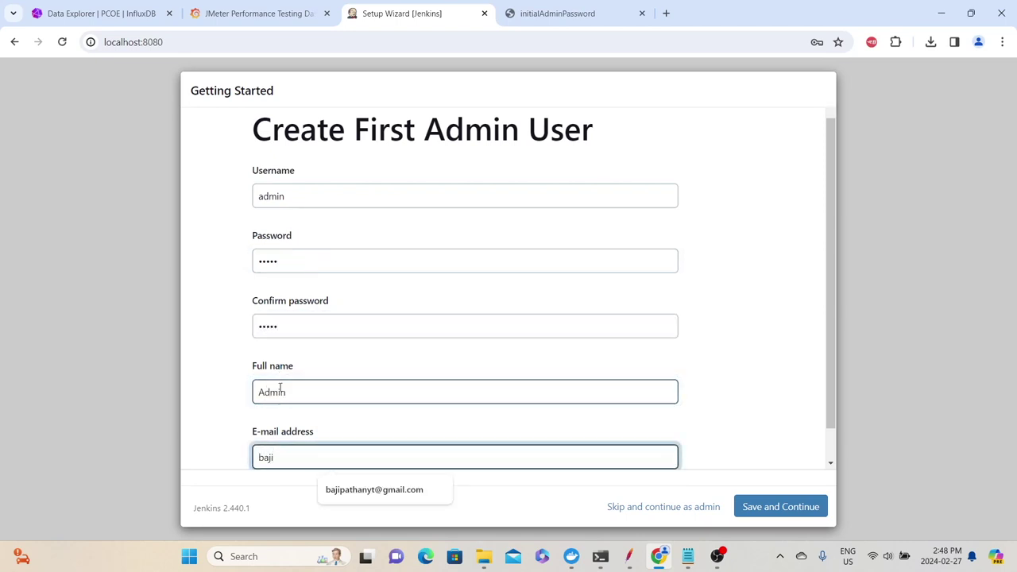
left_click(796, 512)
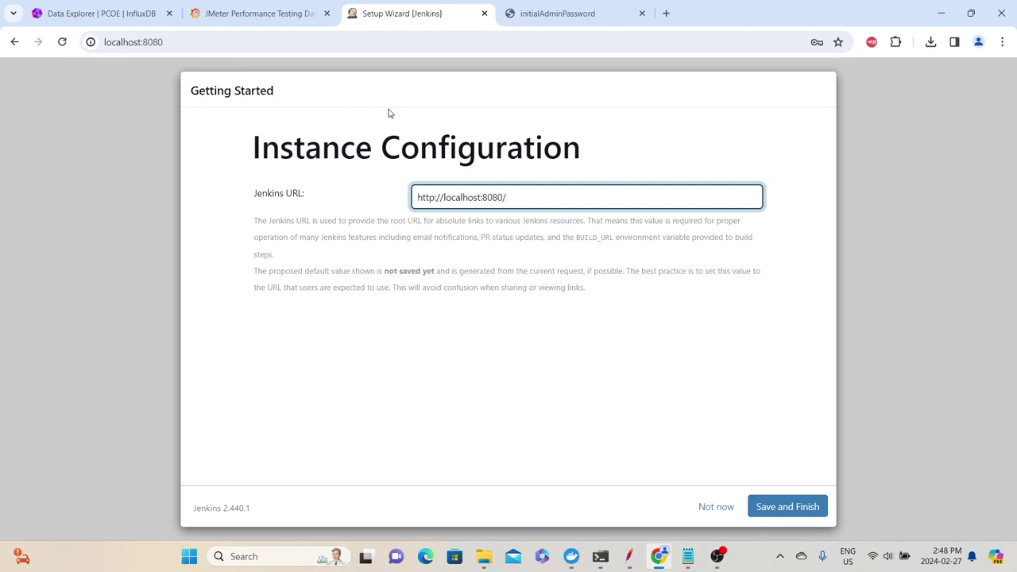
left_click_drag(507, 198, 392, 202)
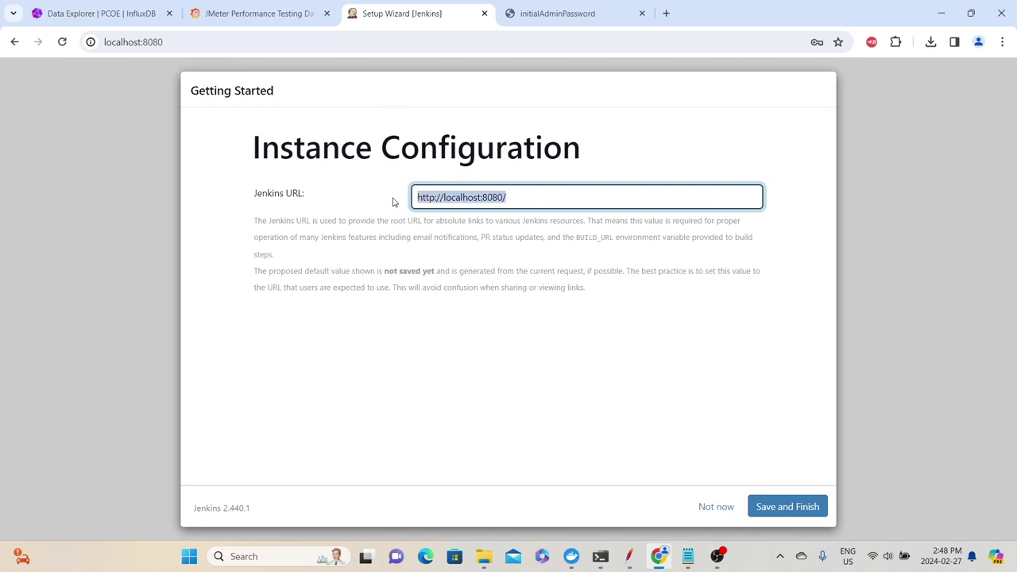
left_click(807, 507)
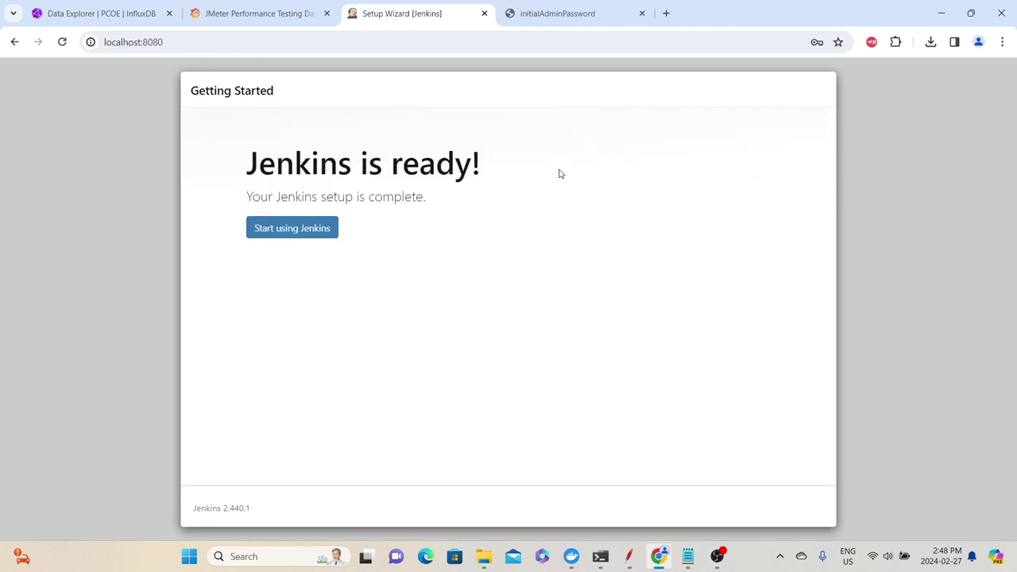
left_click(273, 238)
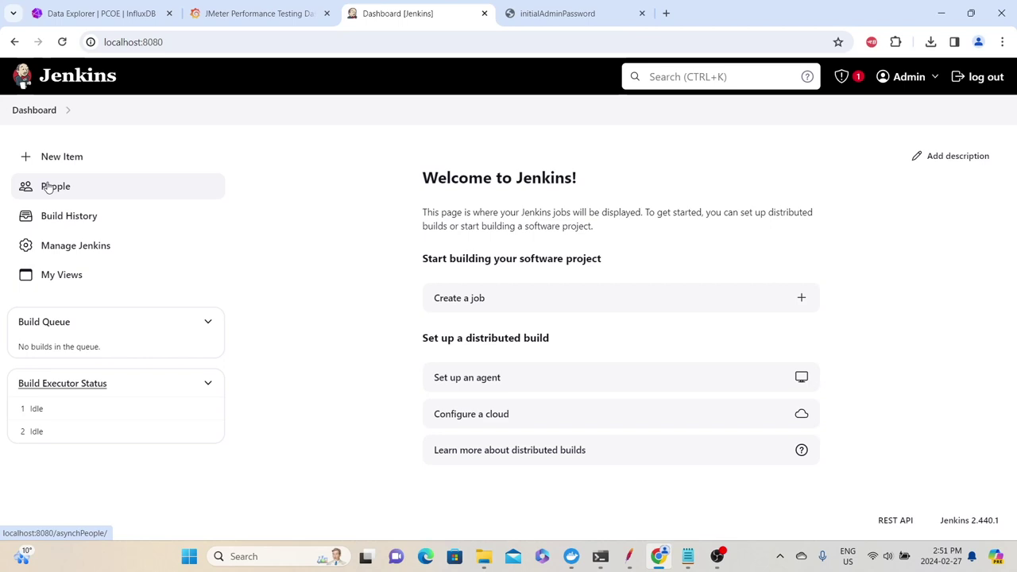
Look over the People and Build History pages, then go to Manage Jenkins
left_click(49, 187)
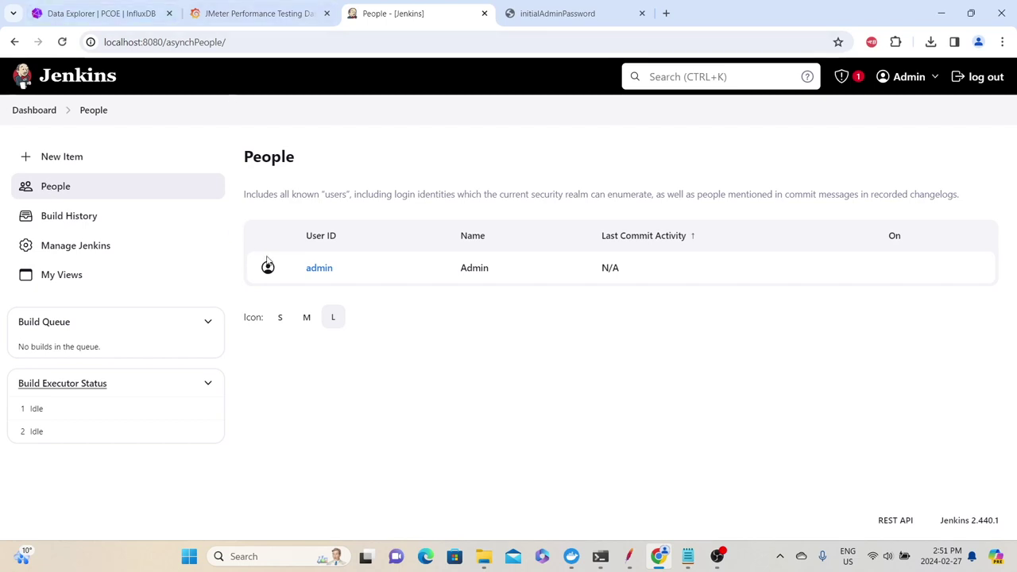
left_click(67, 219)
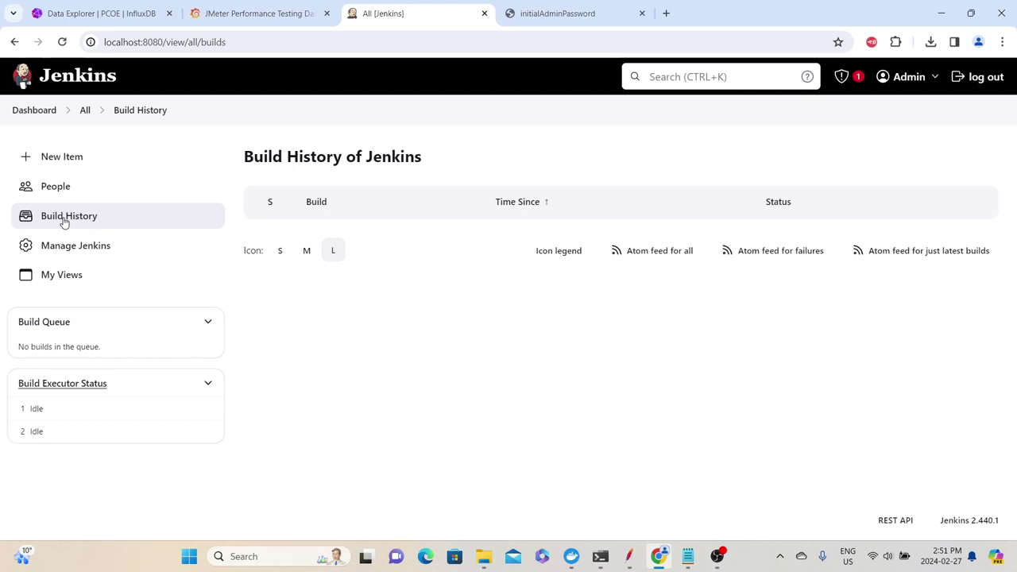
left_click(70, 252)
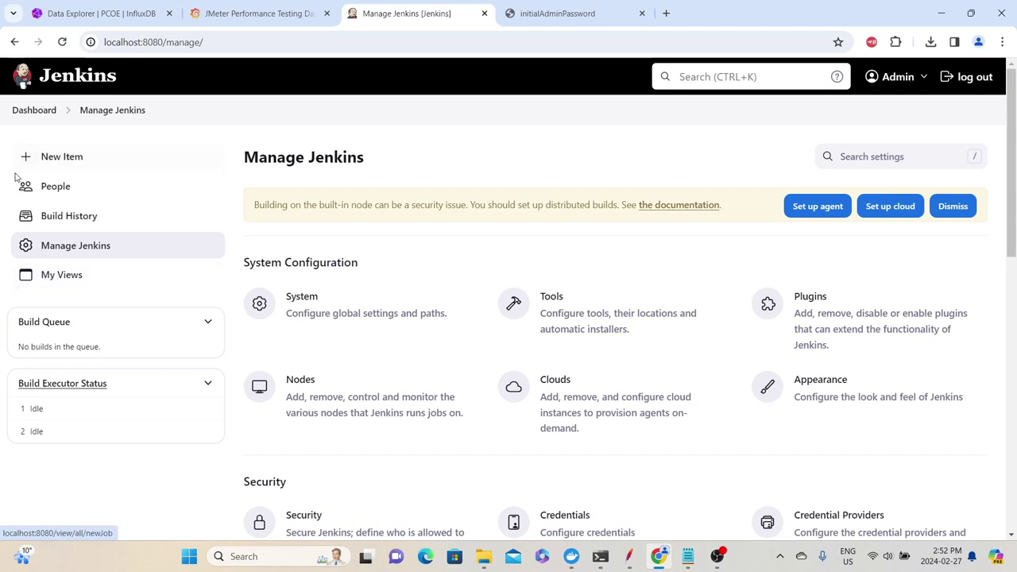
Create a new Freestyle project item named my_freestyle_demo_job
left_click(62, 157)
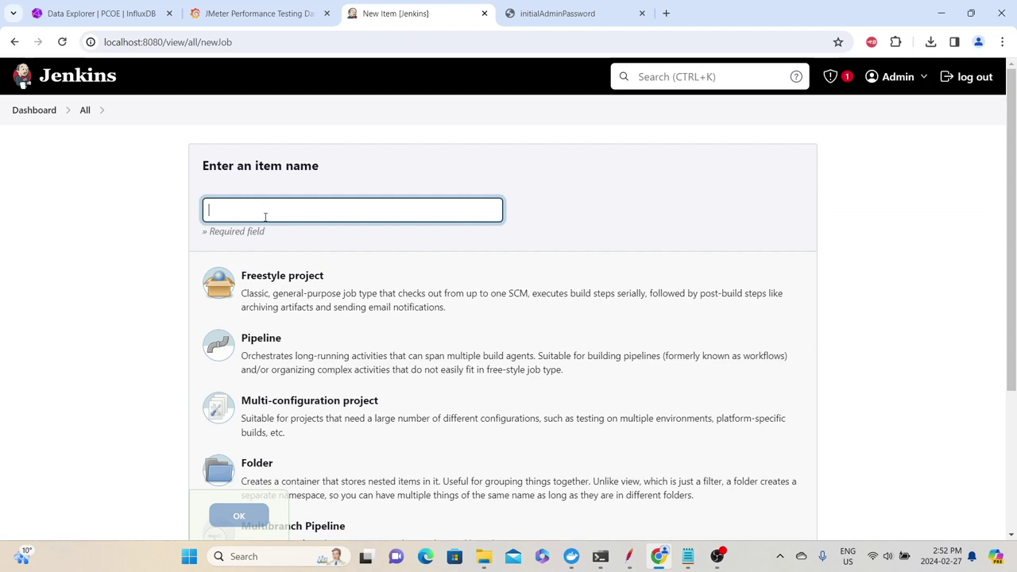
left_click(263, 208)
type("my_freestyle_demo_jpb")
key("BackSpace")
key("BackSpace")
type("ob")
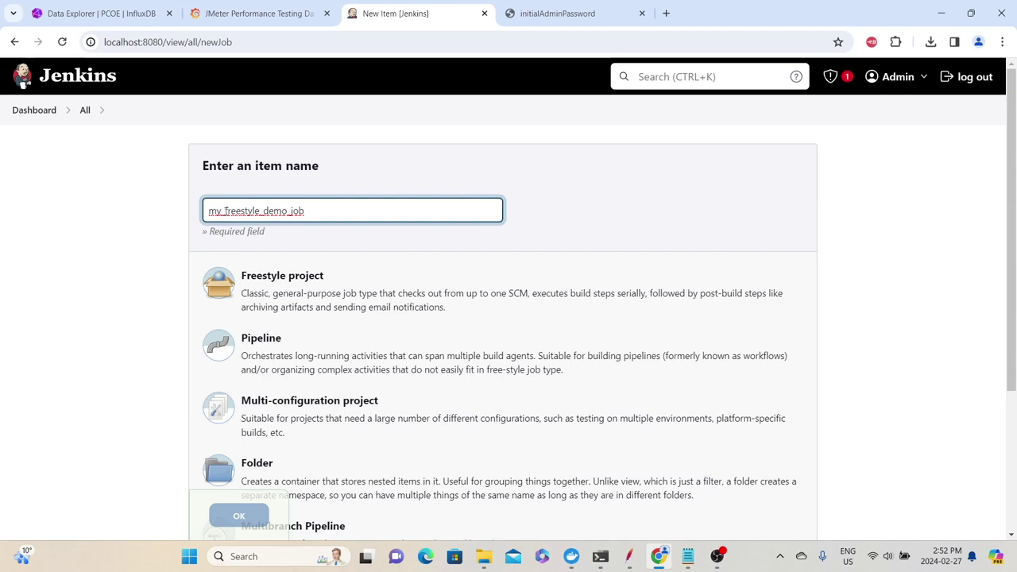
left_click_drag(323, 211, 204, 209)
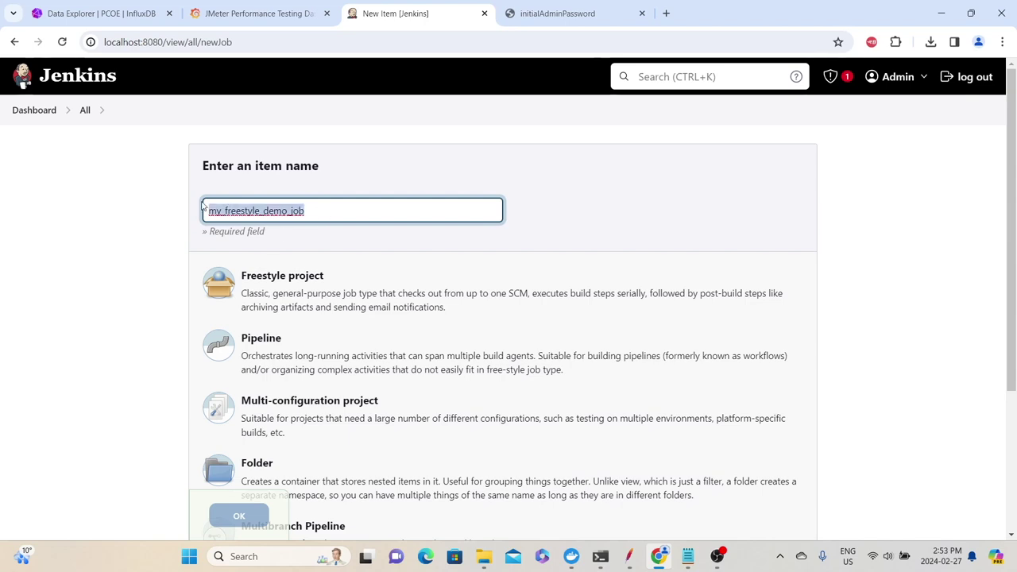
left_click(426, 243)
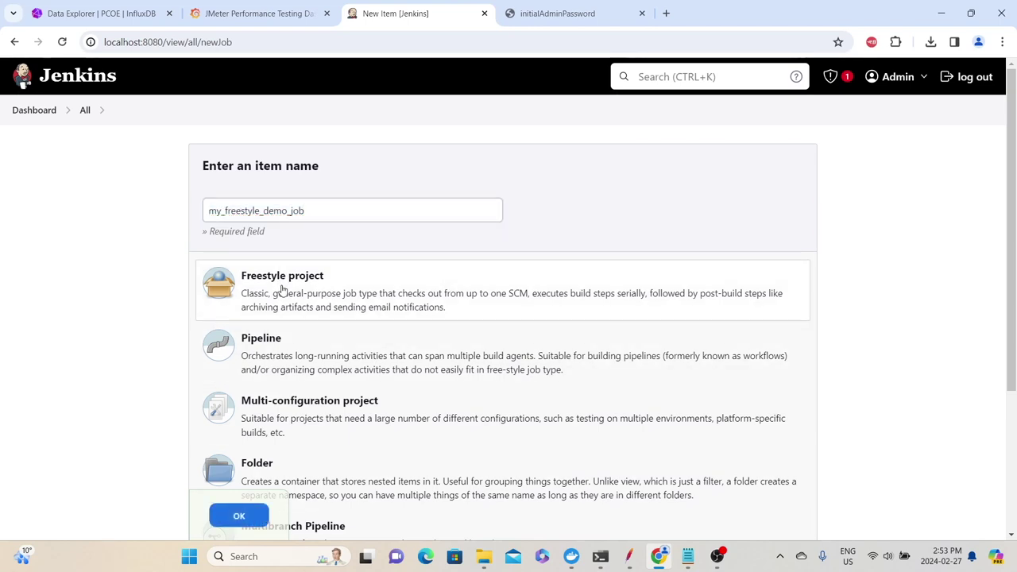
left_click(237, 518)
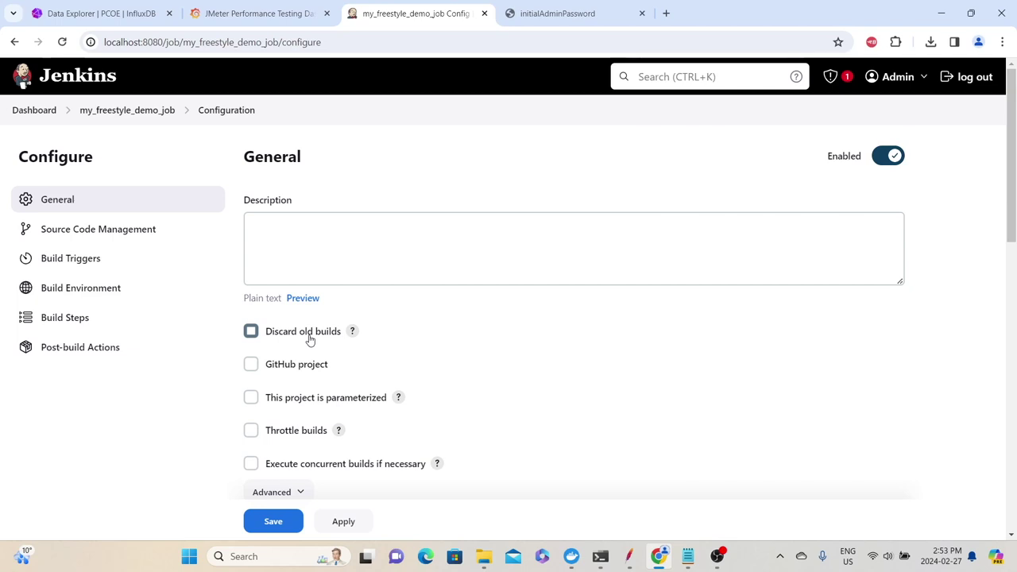
scroll(310, 339, "down", 1)
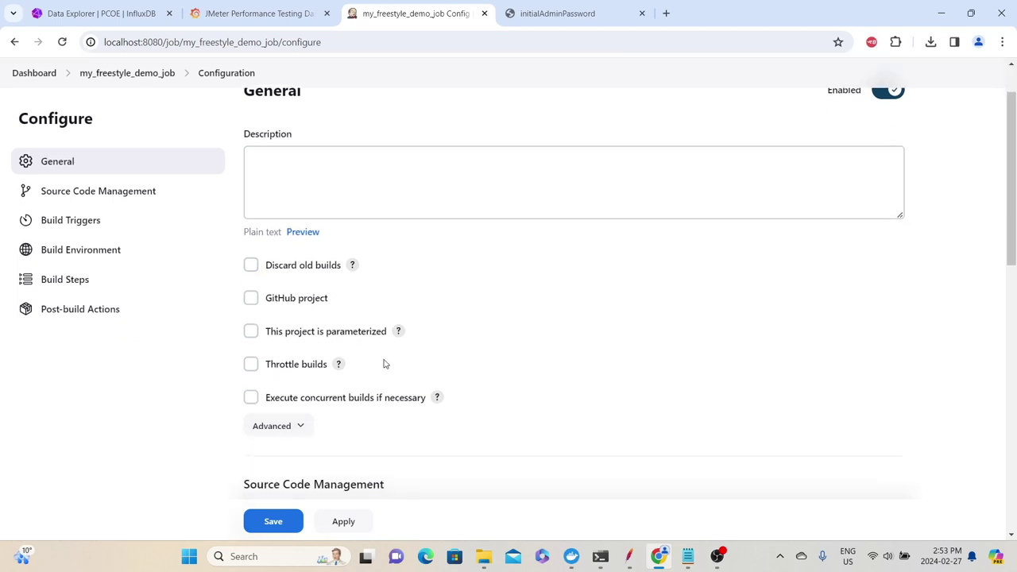
scroll(345, 211, "up", 1)
scroll(368, 281, "down", 1)
left_click(390, 173)
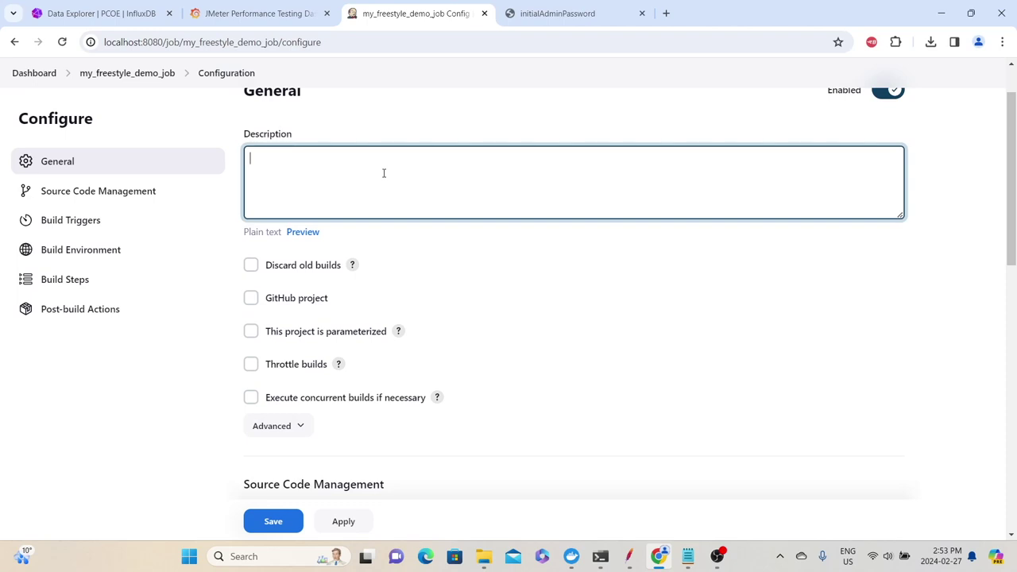
scroll(336, 268, "down", 1)
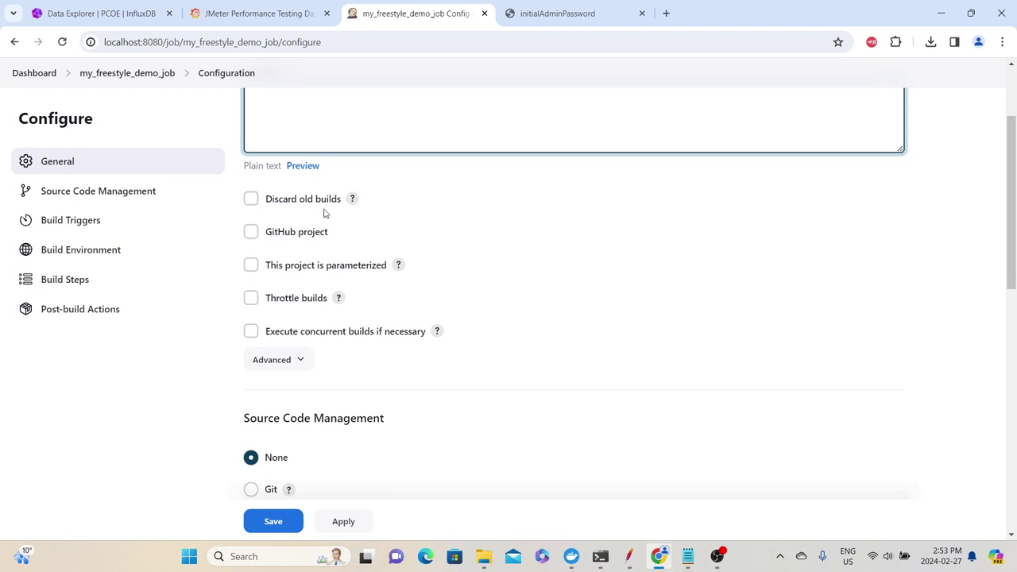
scroll(336, 256, "down", 3)
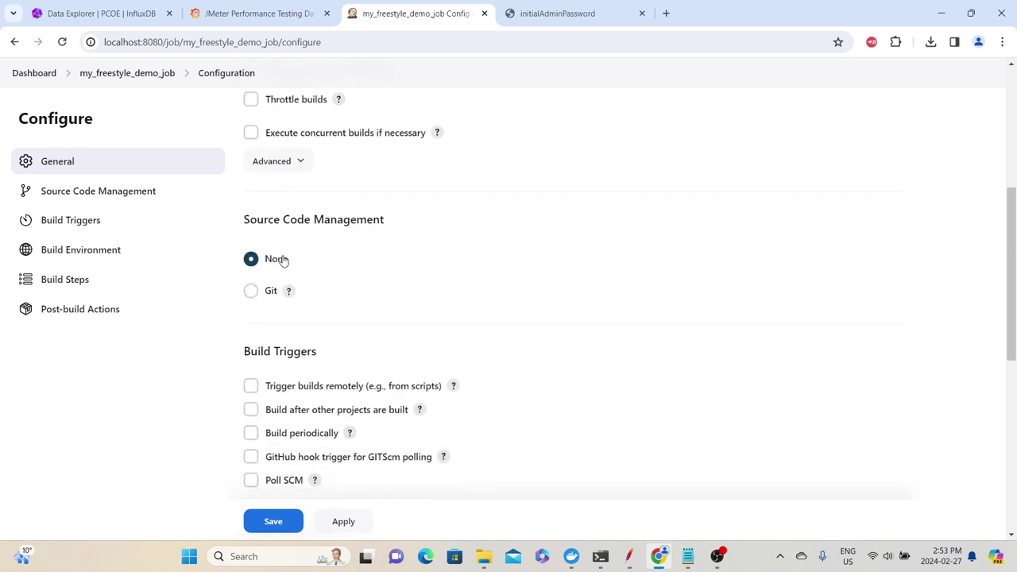
left_click_drag(257, 217, 410, 216)
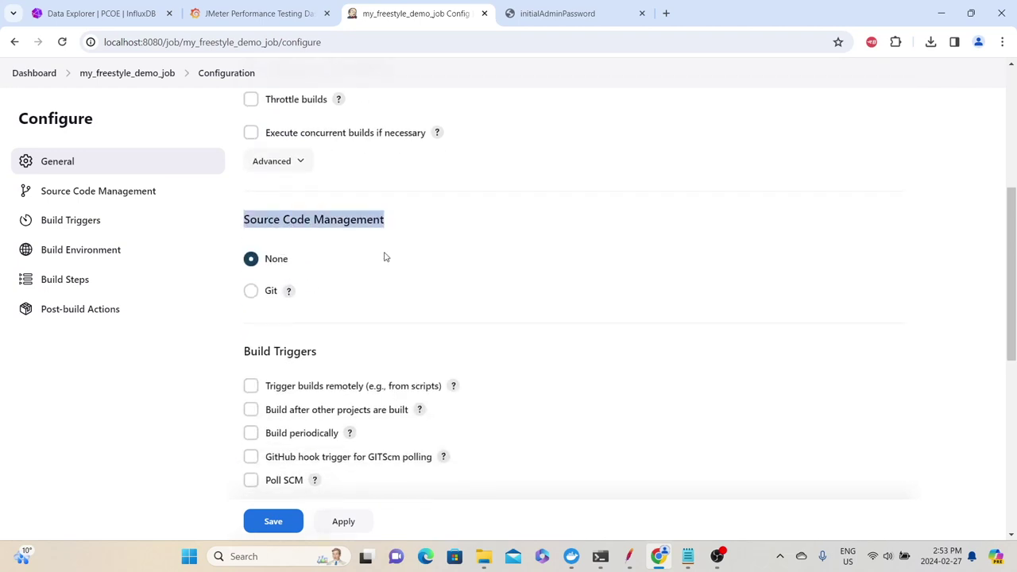
scroll(326, 383, "up", 1)
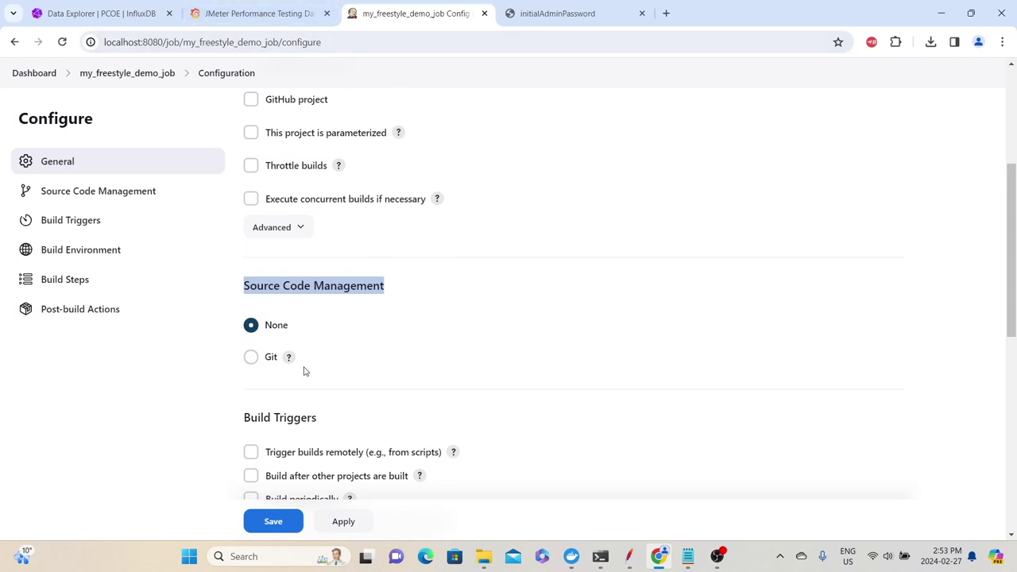
left_click(250, 357)
scroll(507, 456, "down", 3)
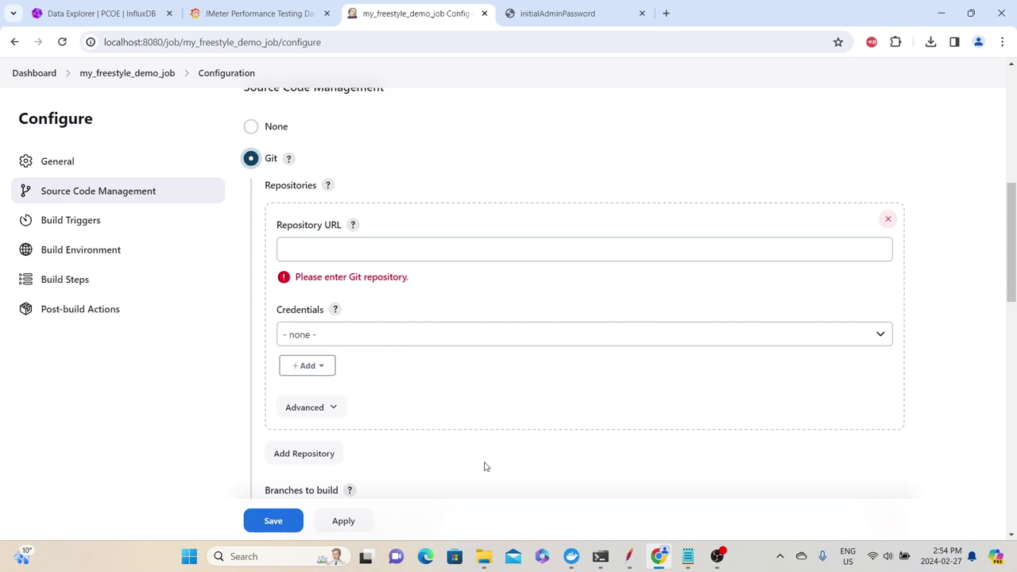
left_click(262, 127)
scroll(268, 154, "up", 3)
scroll(242, 215, "down", 3)
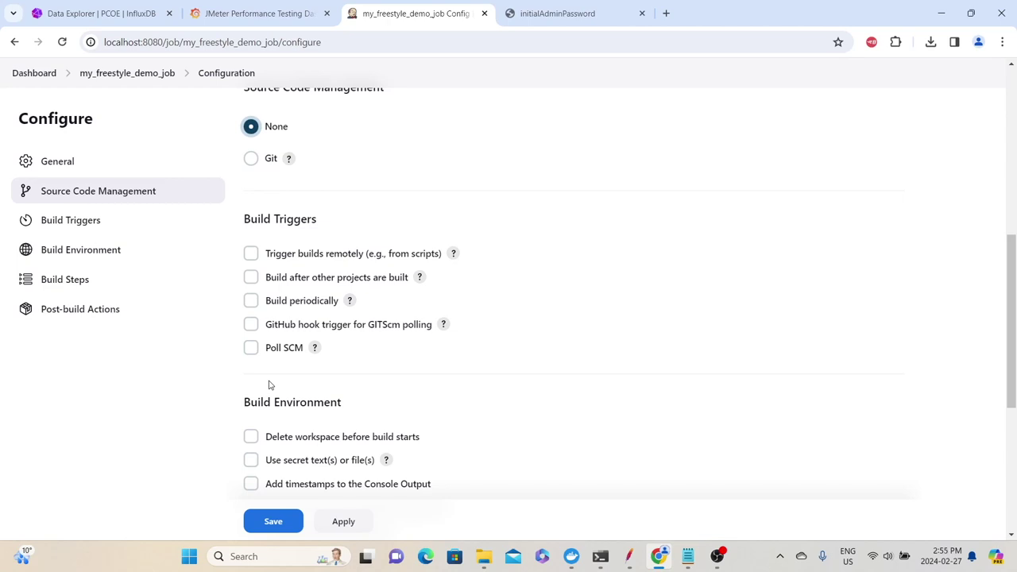
Enable deleting the workspace before build starts and console output timestamps, then scroll to Build Steps
scroll(269, 385, "down", 3)
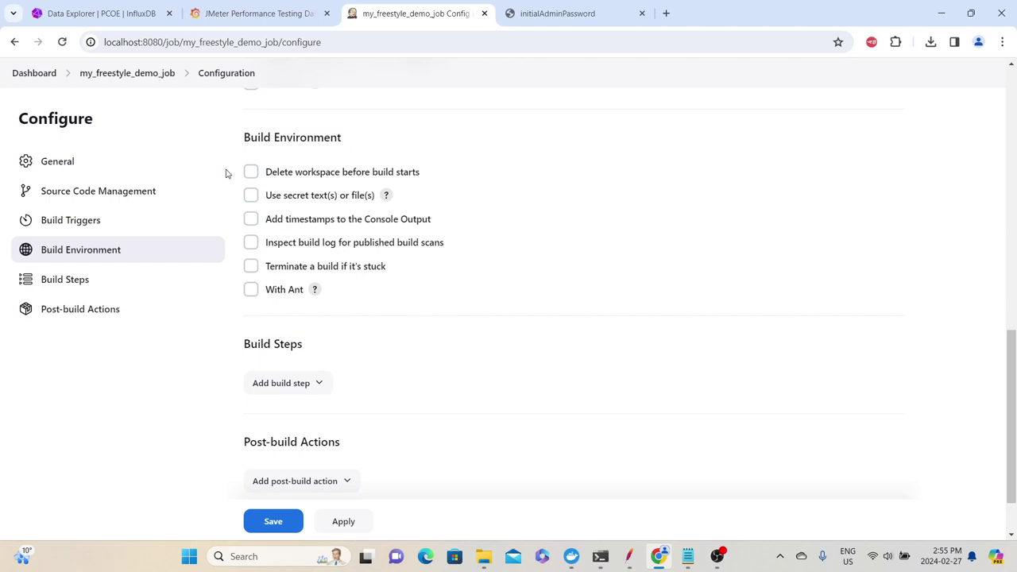
left_click(251, 177)
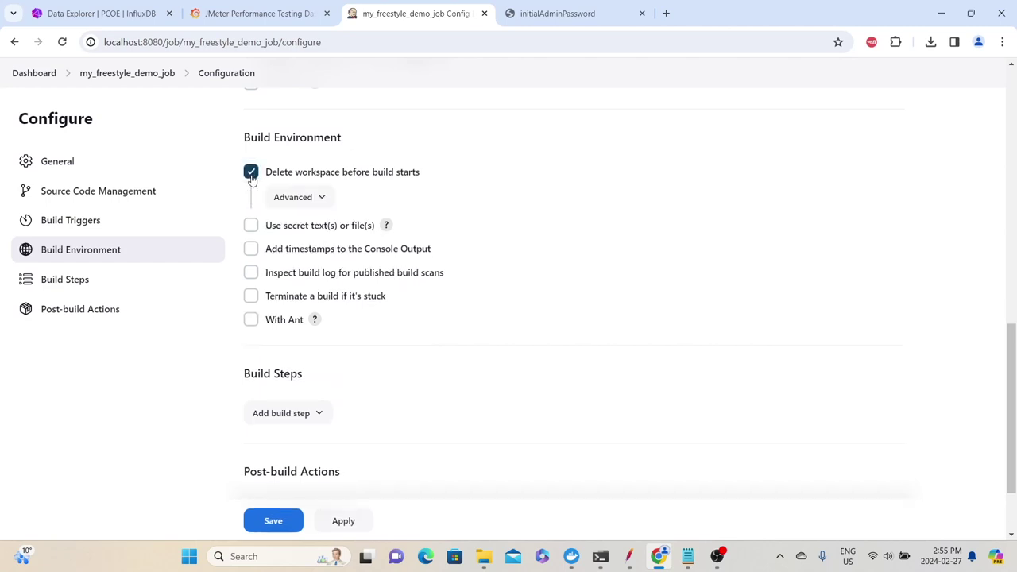
left_click(318, 199)
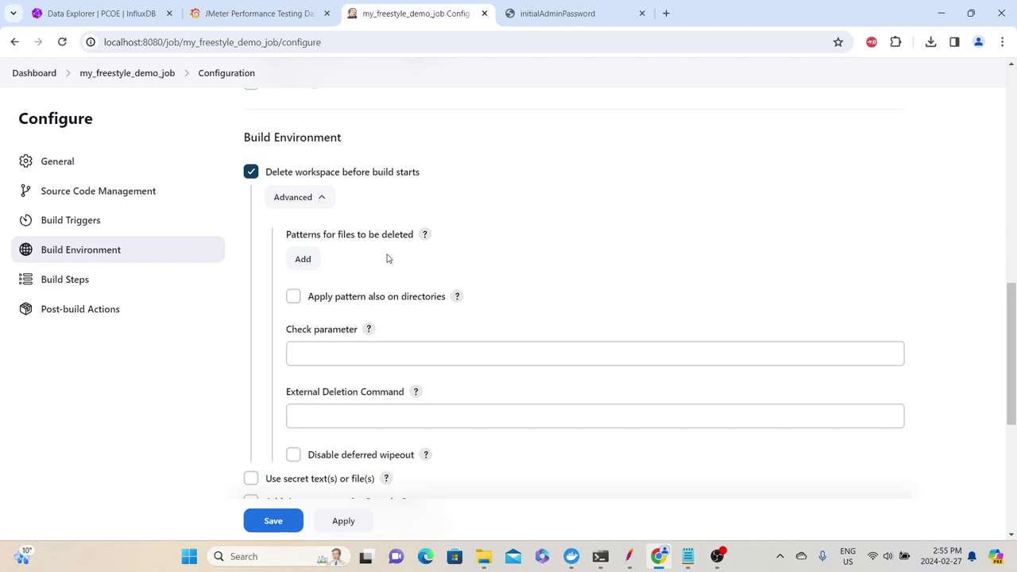
left_click(288, 189)
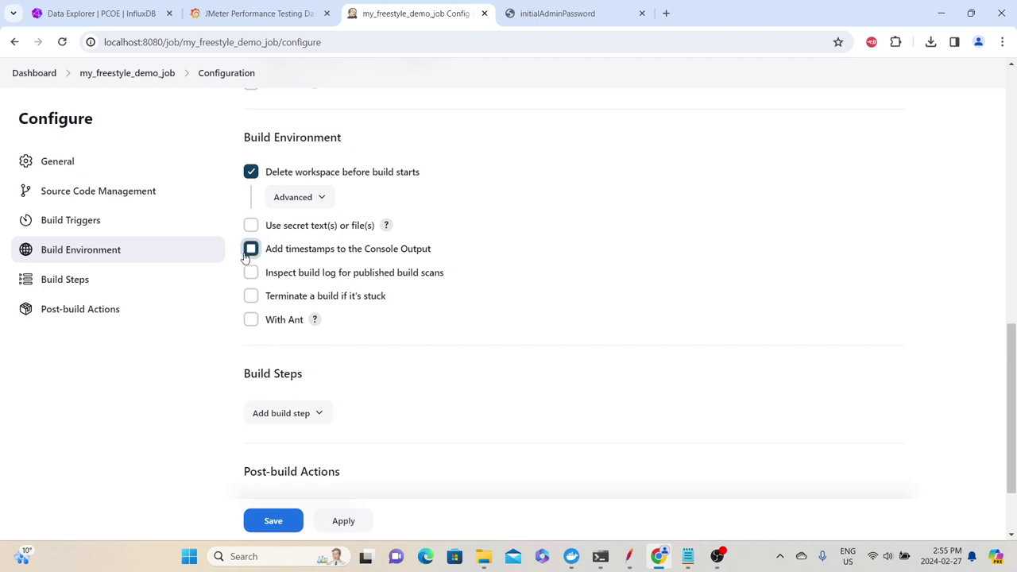
left_click(249, 251)
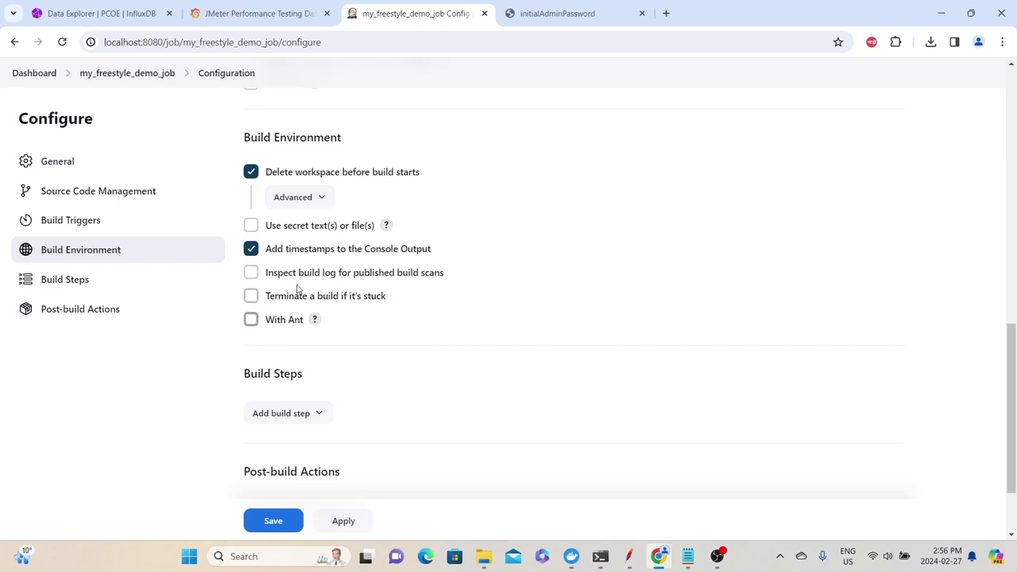
scroll(297, 271, "down", 1)
scroll(300, 294, "up", 2)
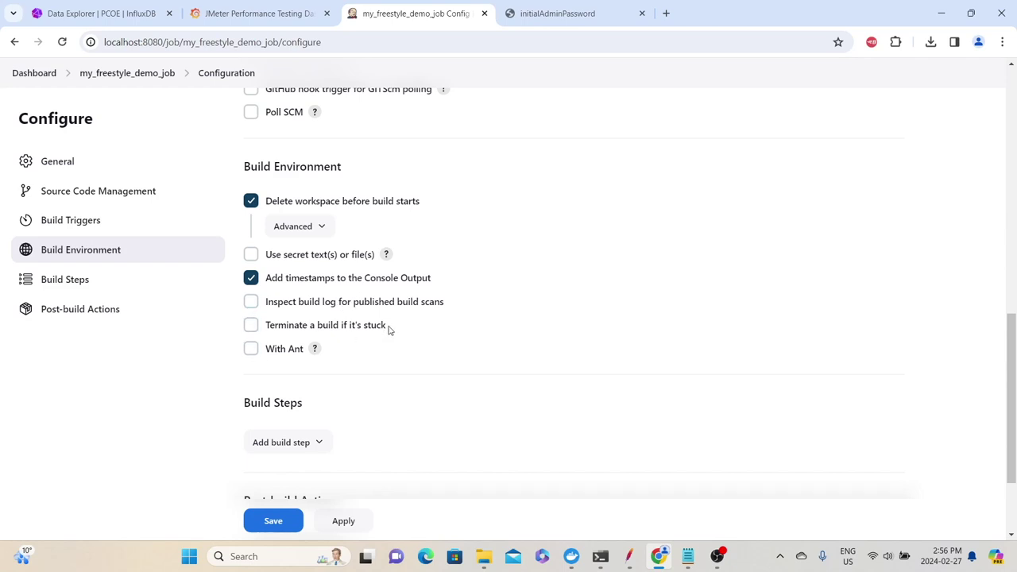
scroll(389, 330, "down", 2)
left_click_drag(246, 270, 302, 270)
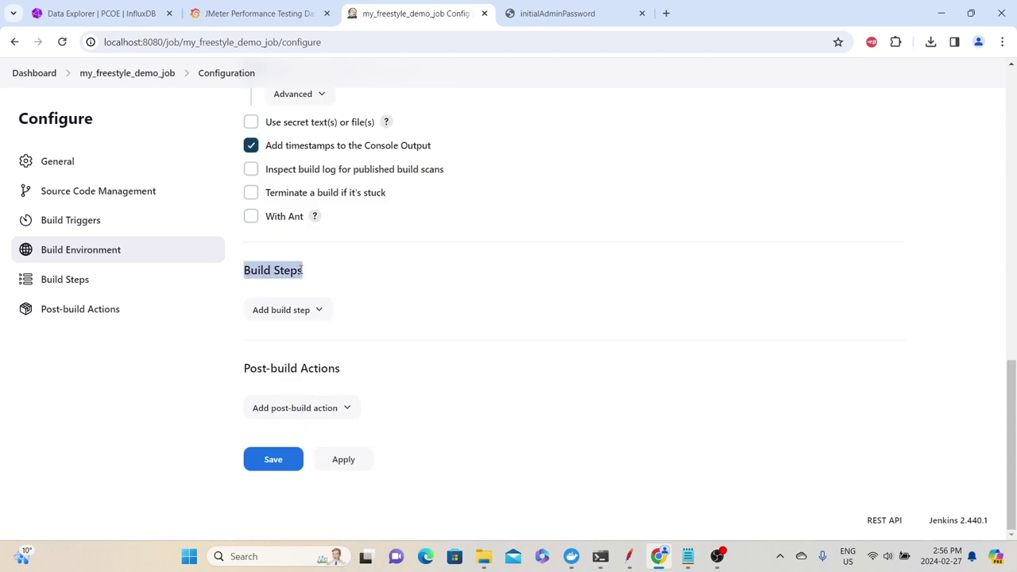
Add an Execute Windows batch command step: set message="Hello World" followed by echo %message
left_click(314, 308)
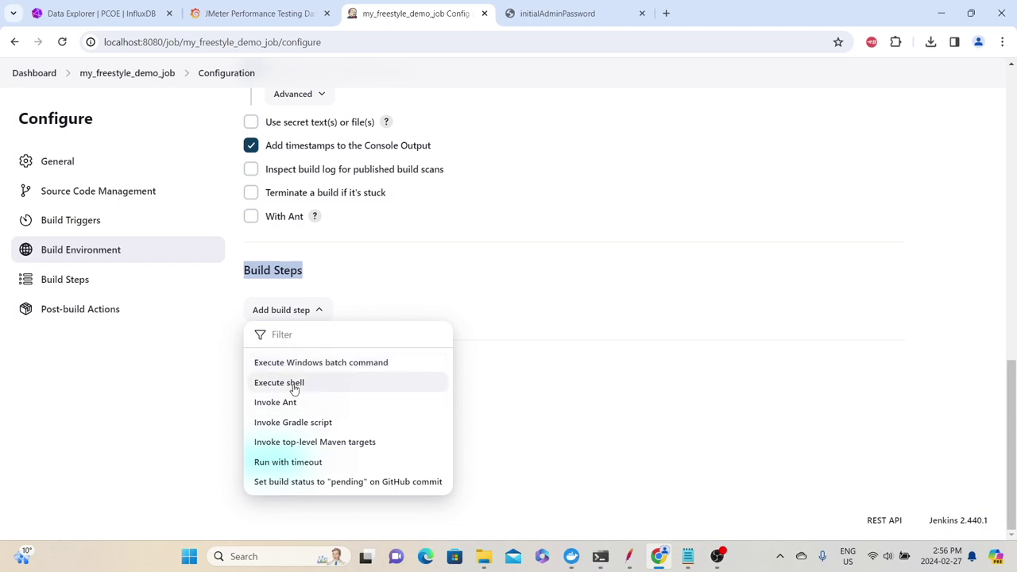
left_click(290, 365)
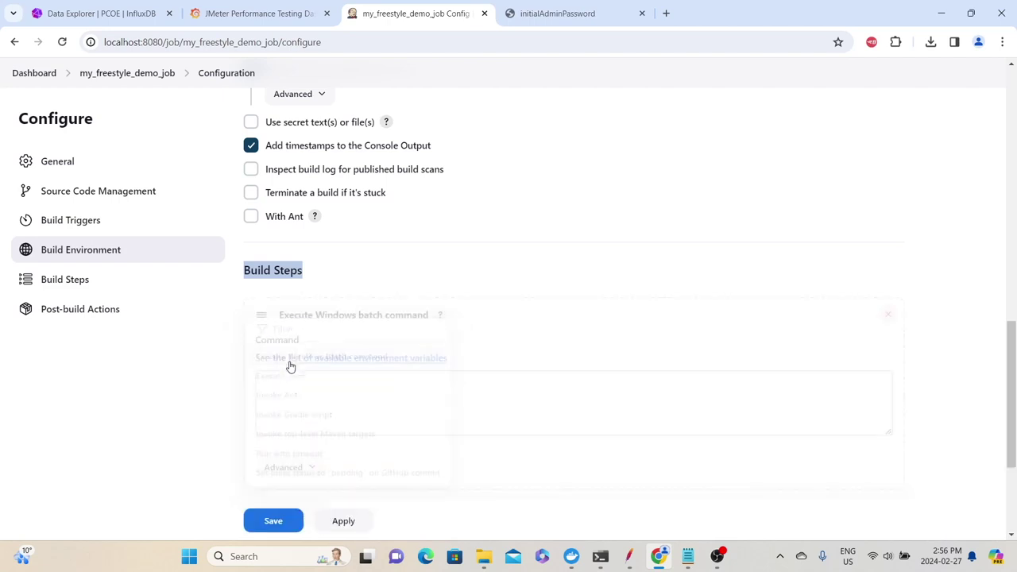
left_click(347, 391)
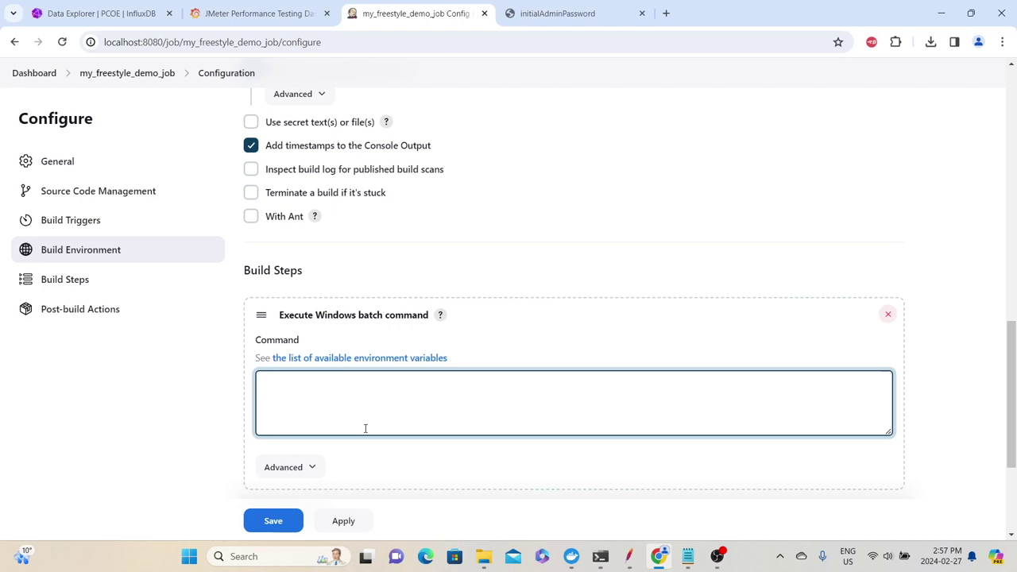
type("set message=\"Hello World\"")
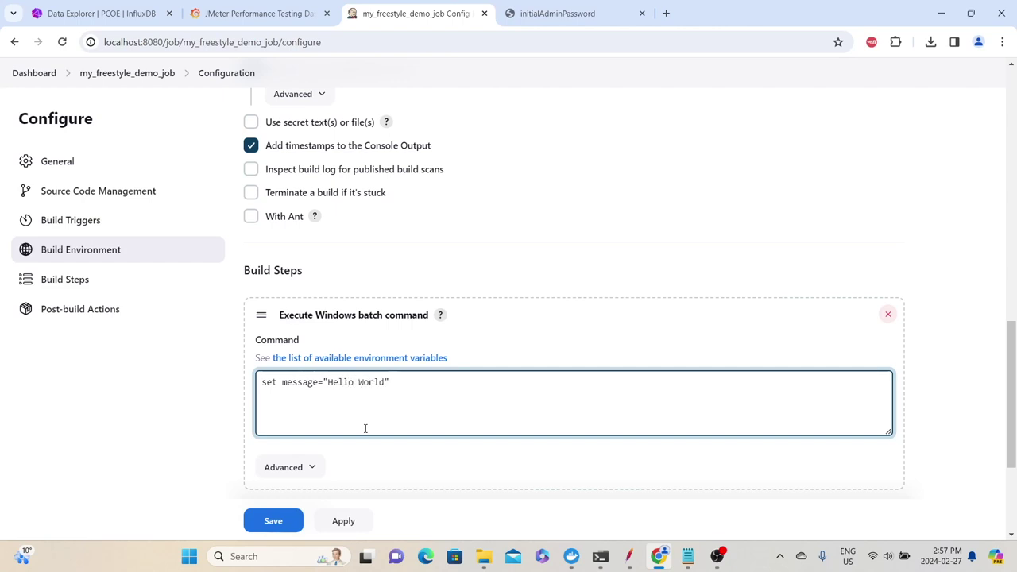
key("Return")
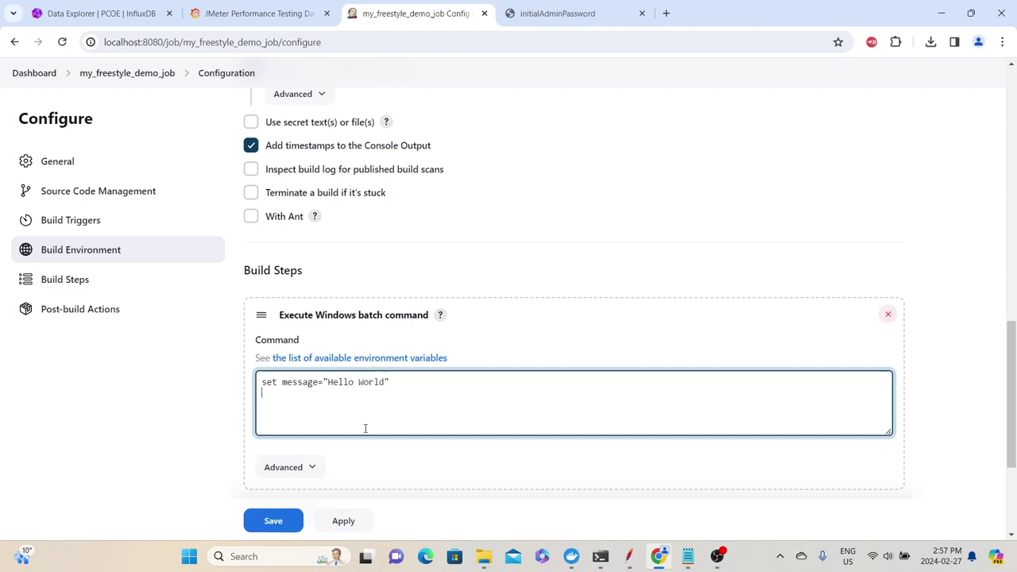
type("echo %message")
Save the job, run build #1, and open its console output as plain text
left_click(270, 520)
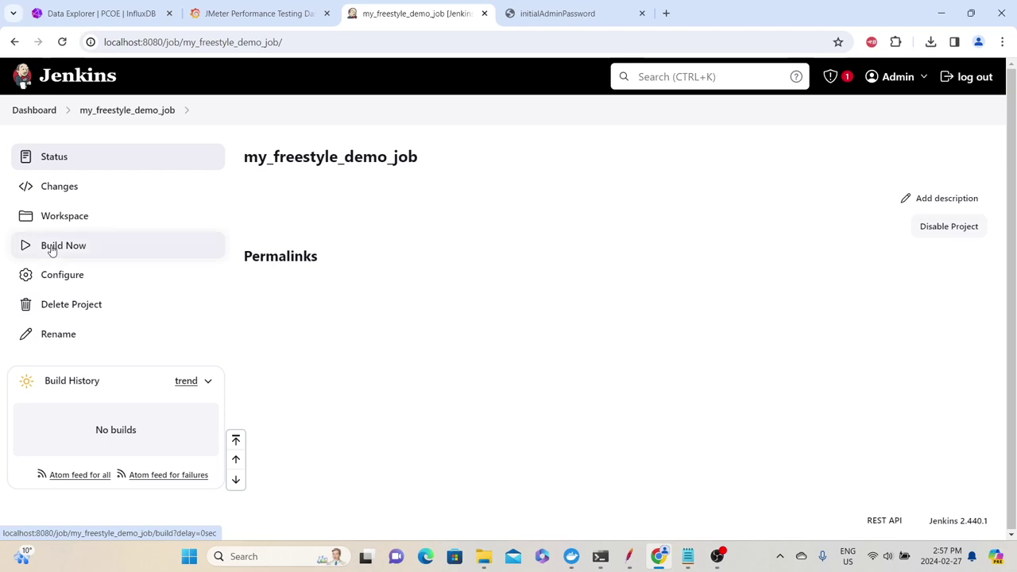
left_click(51, 248)
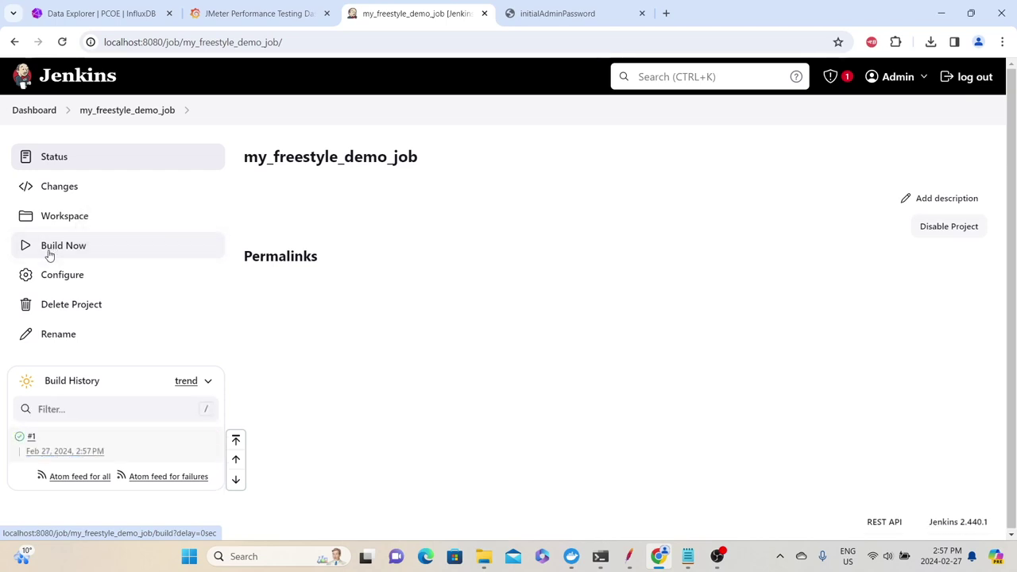
left_click(22, 442)
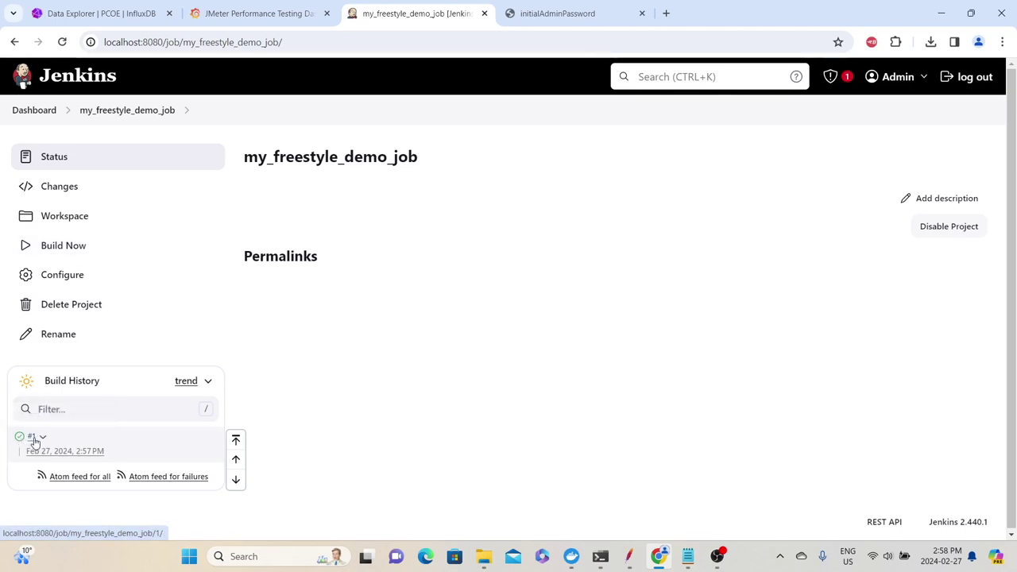
left_click(33, 439)
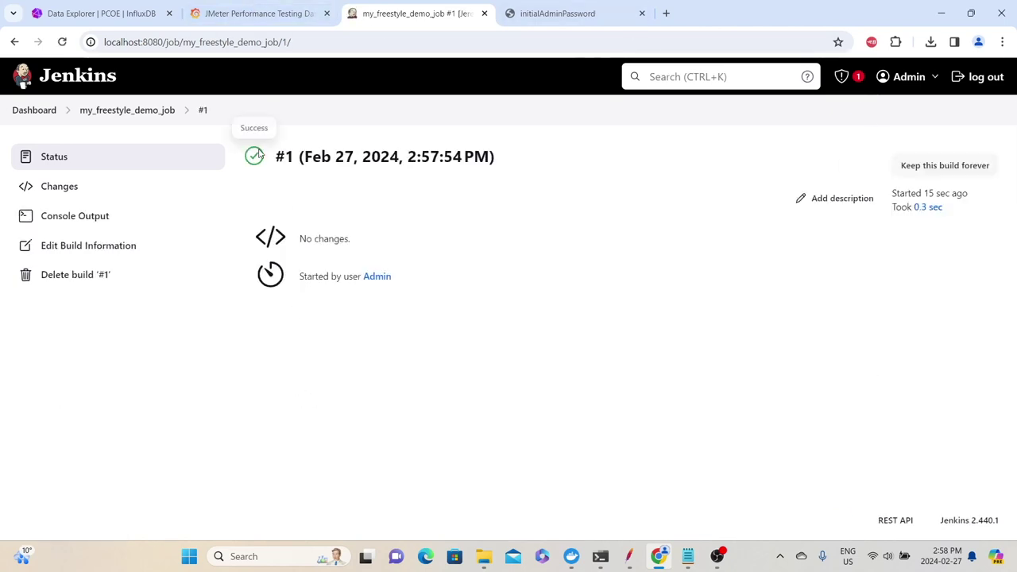
left_click(77, 216)
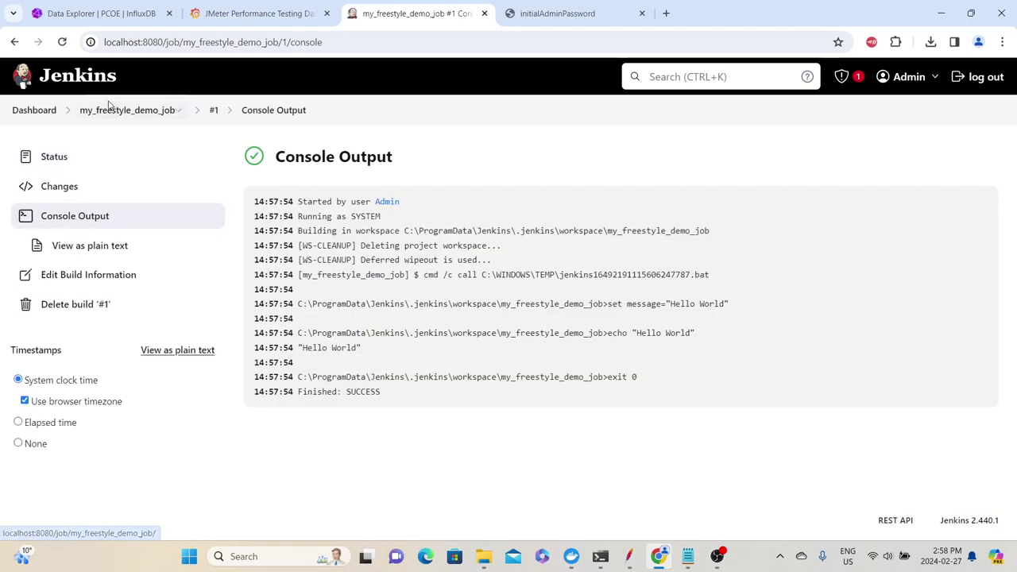
left_click(112, 110)
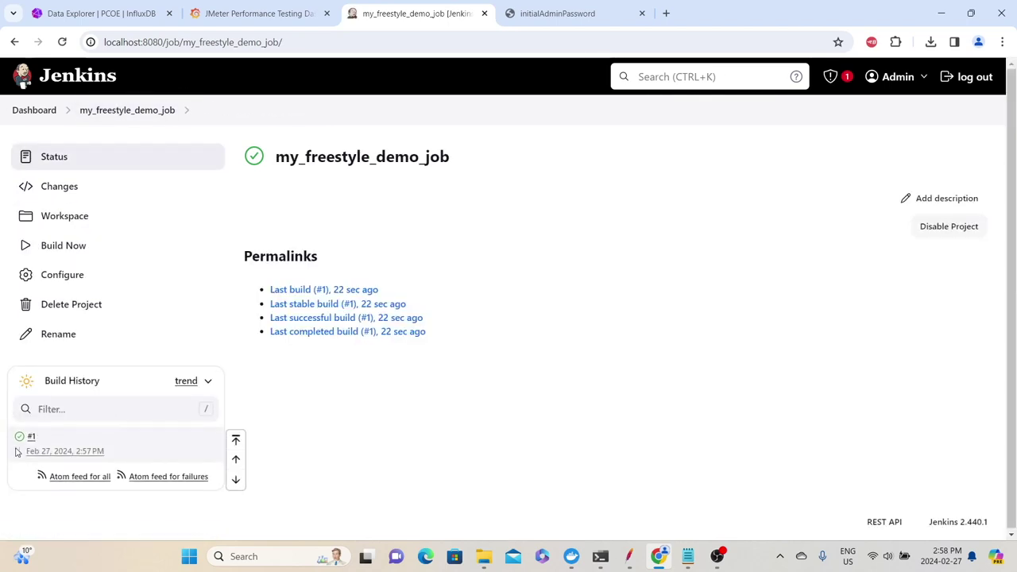
left_click(20, 438)
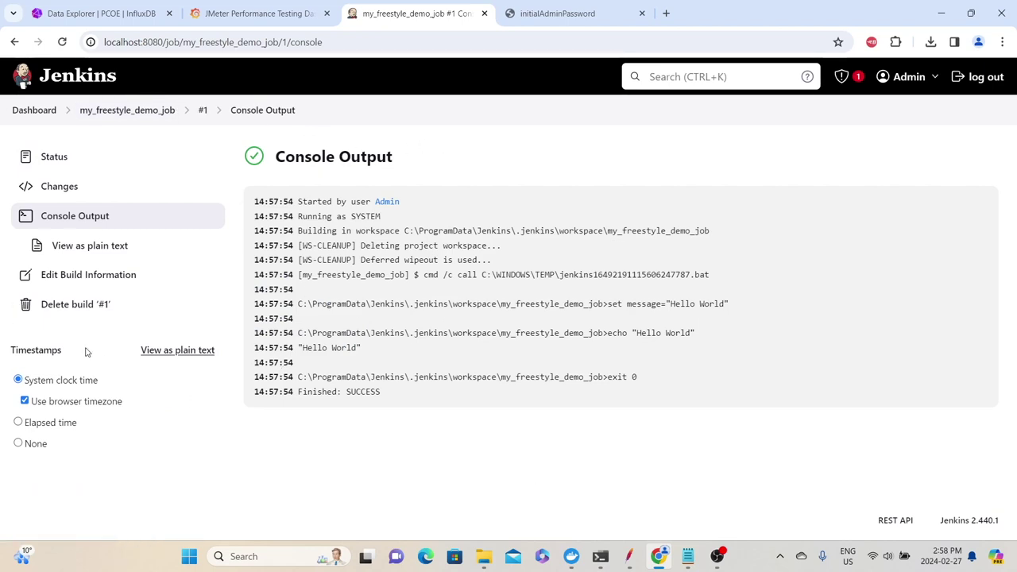
left_click(101, 253)
Review the log from Started by user through the Hello World echo to Finished: SUCCESS
left_click_drag(239, 228, 37, 82)
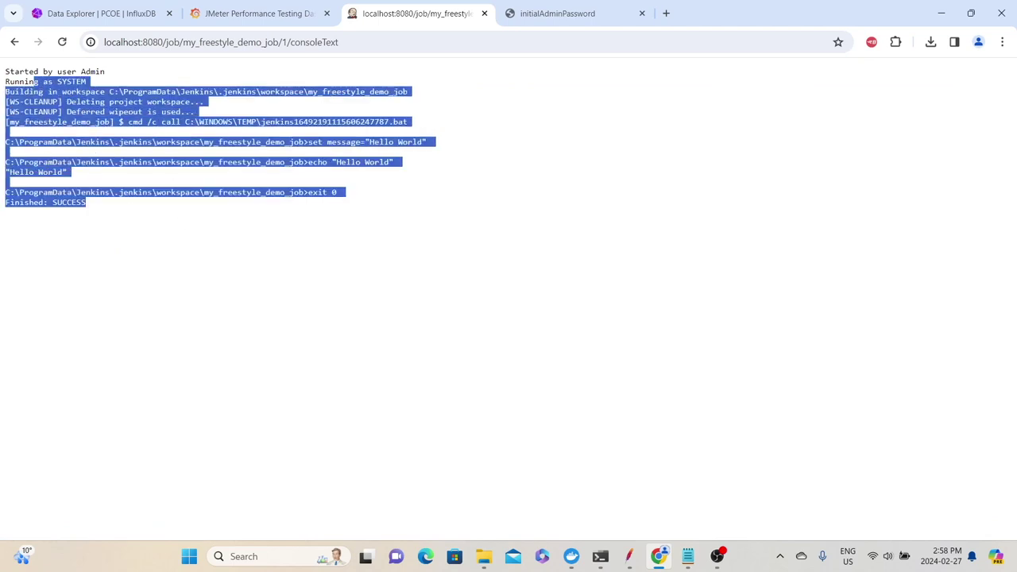
left_click(14, 41)
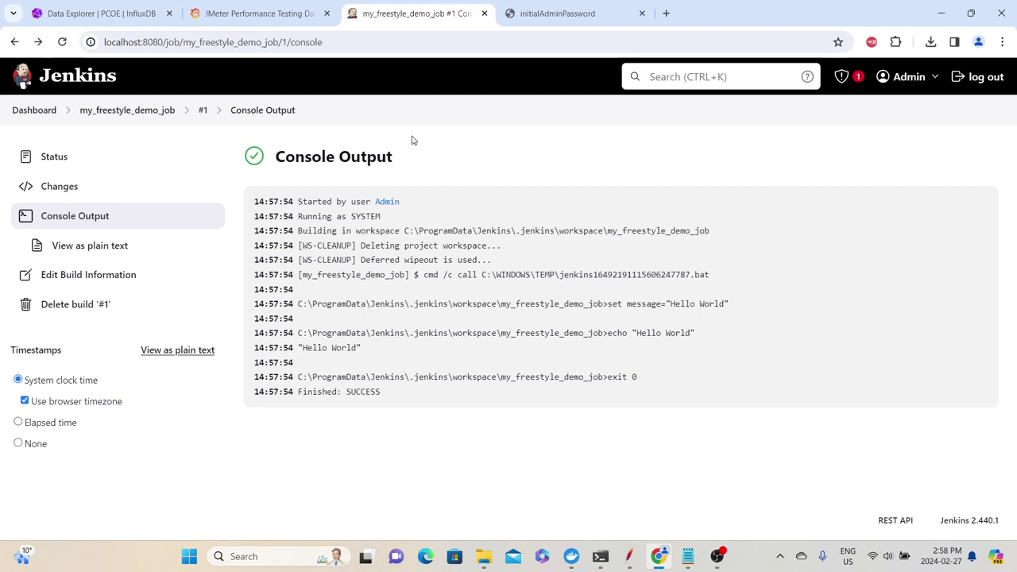
left_click_drag(254, 201, 368, 200)
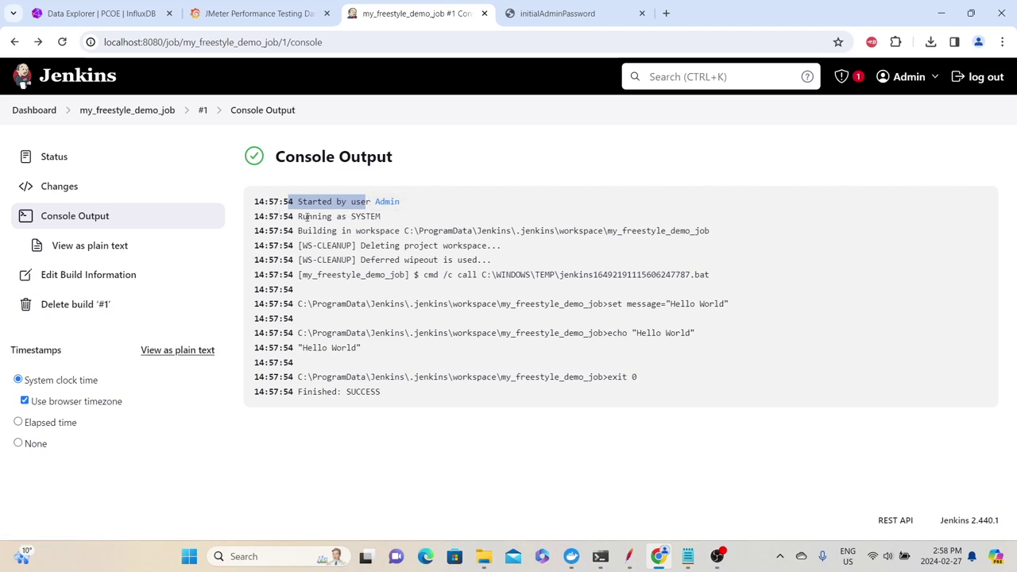
left_click_drag(304, 216, 410, 289)
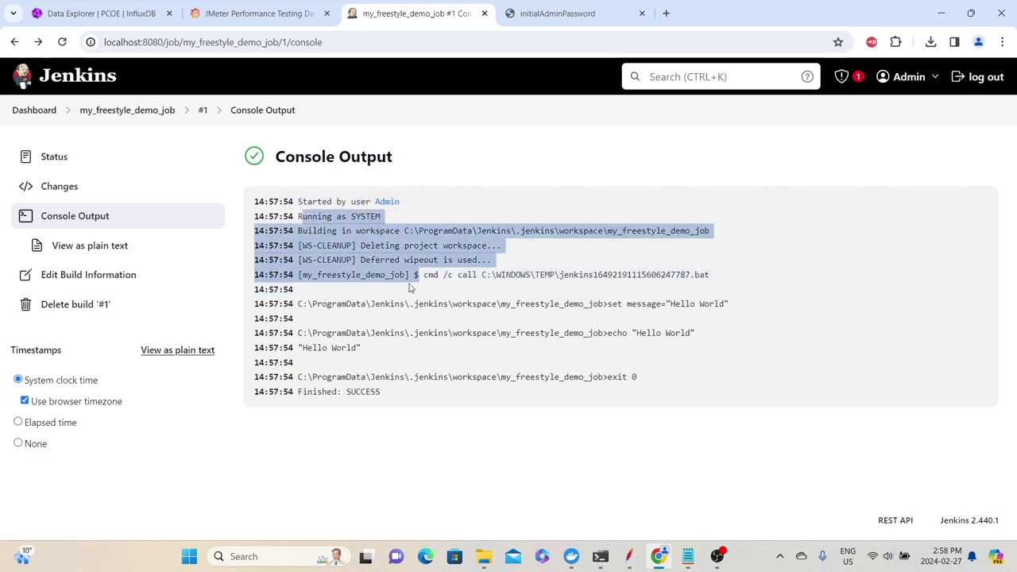
left_click_drag(608, 301, 629, 309)
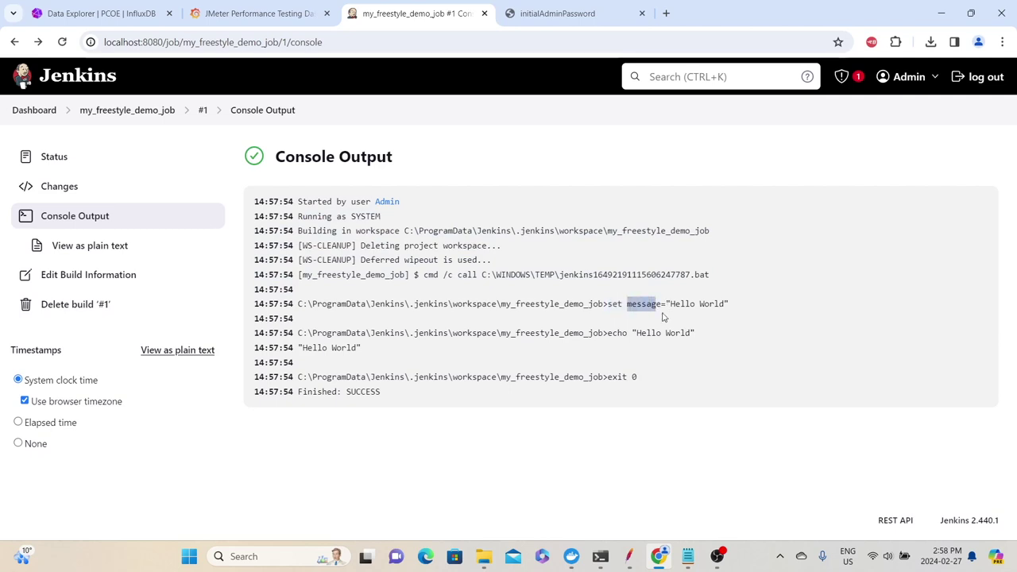
left_click_drag(724, 304, 701, 310)
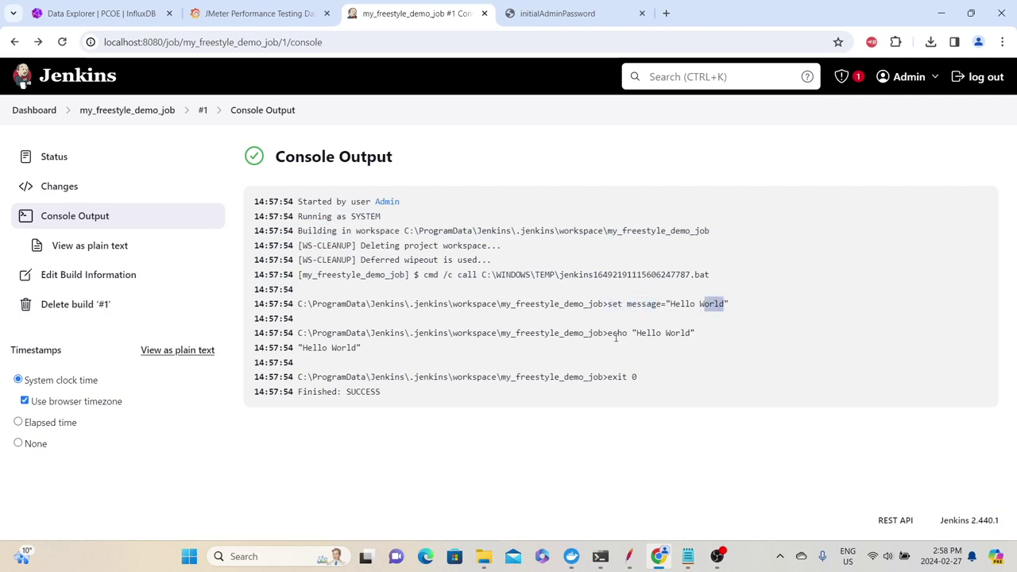
left_click_drag(615, 338, 692, 331)
left_click_drag(300, 318, 623, 341)
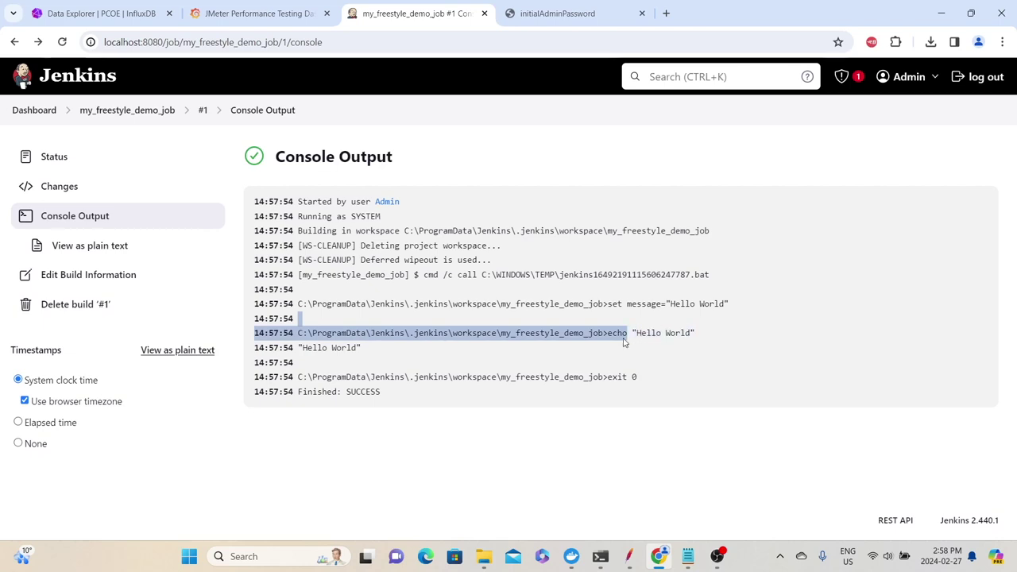
left_click_drag(367, 347, 308, 338)
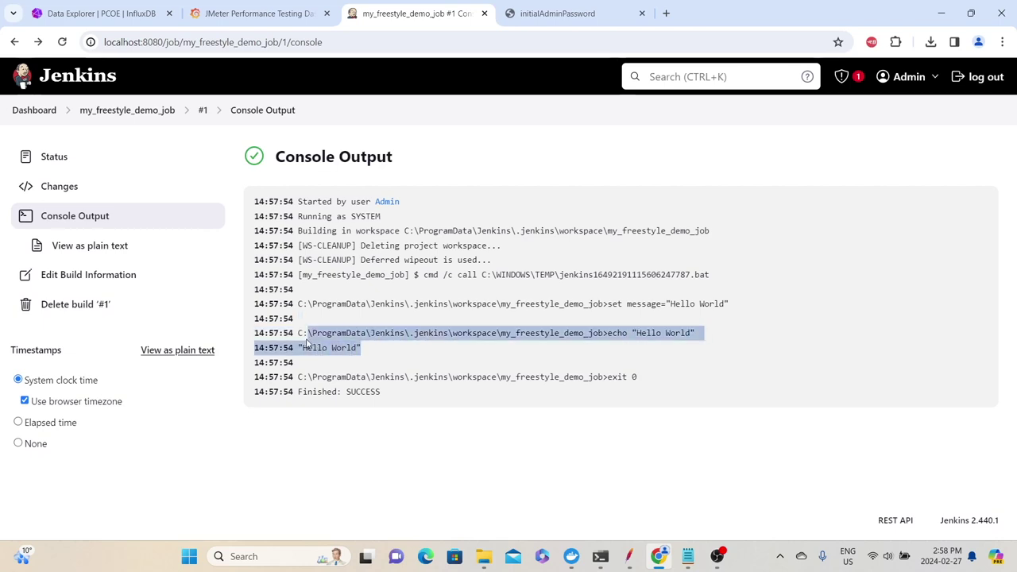
left_click_drag(606, 377, 637, 376)
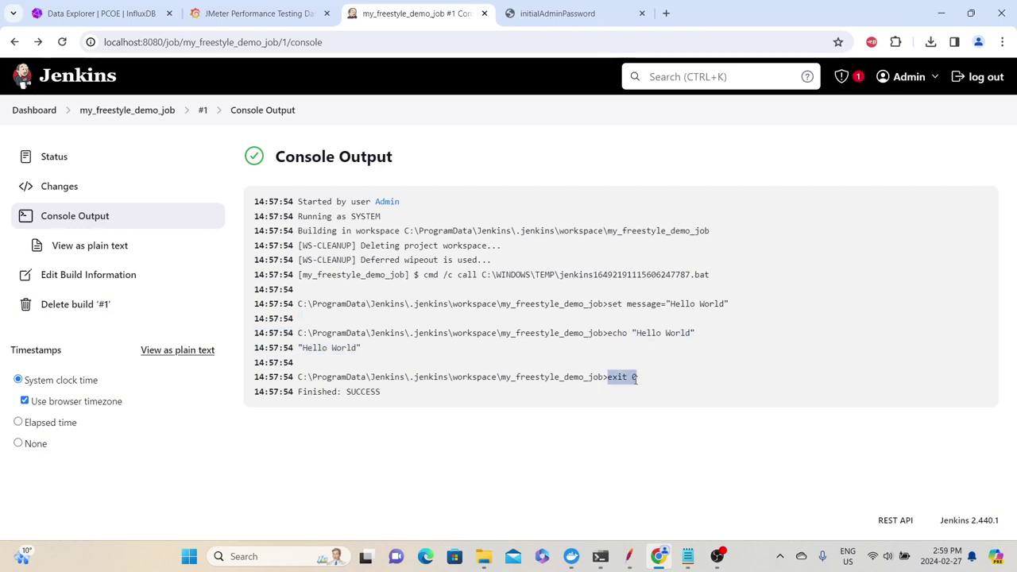
left_click_drag(298, 392, 342, 392)
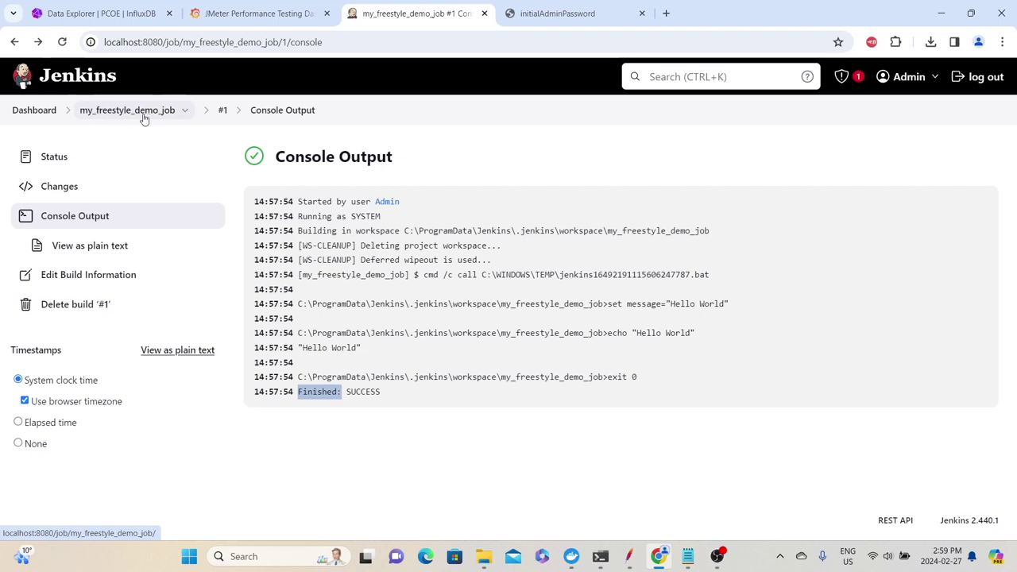
left_click(144, 118)
Append dir, echo "sample file" > sample_file.txt and dir to the batch command, save, and build
left_click(48, 274)
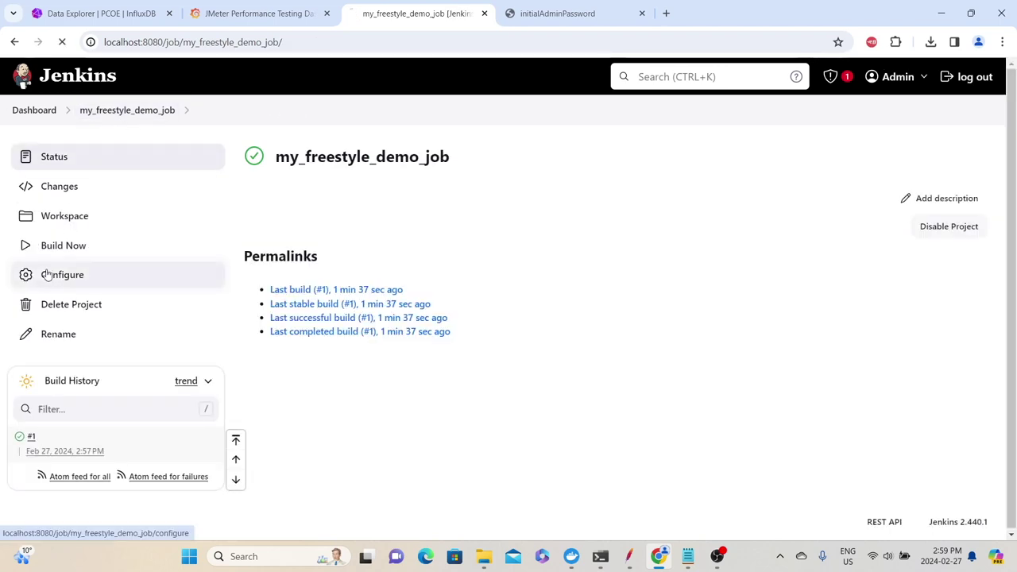
scroll(333, 258, "down", 3)
scroll(332, 258, "down", 10)
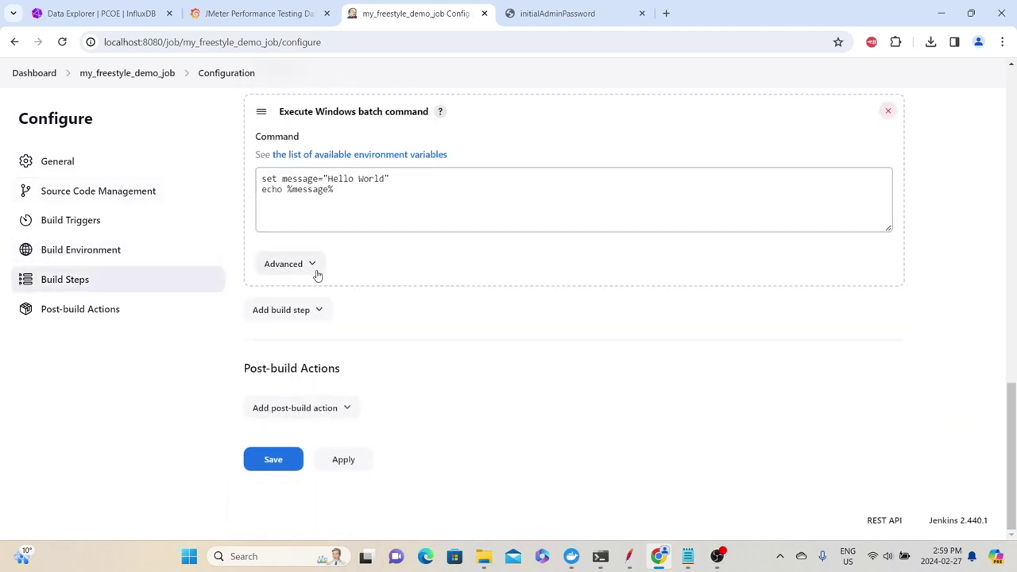
left_click(414, 201)
scroll(309, 303, "up", 2)
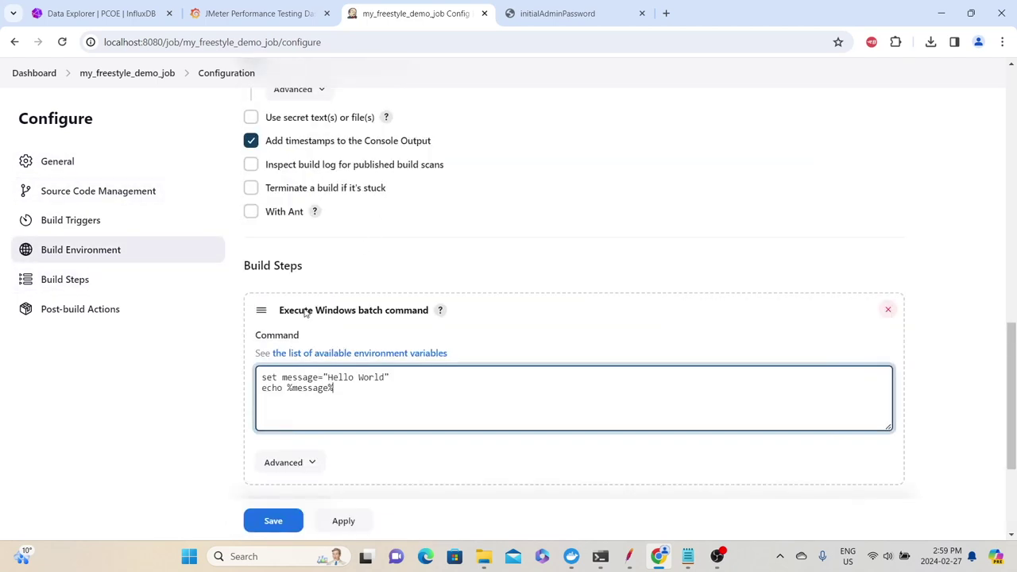
type("dir")
key("Return")
key("Return")
type("echo")
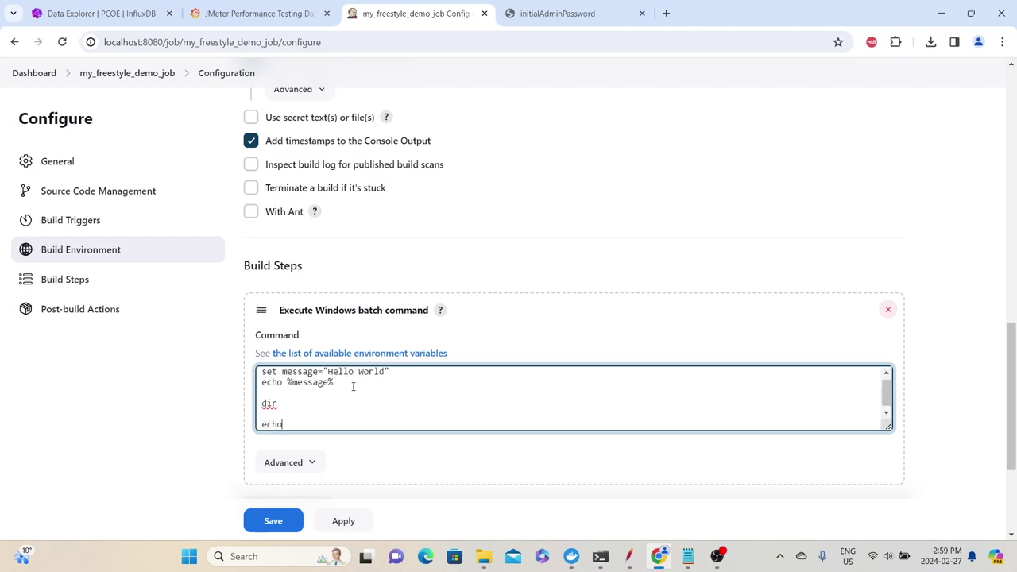
type(" \"sample file\" > sample_file.txt")
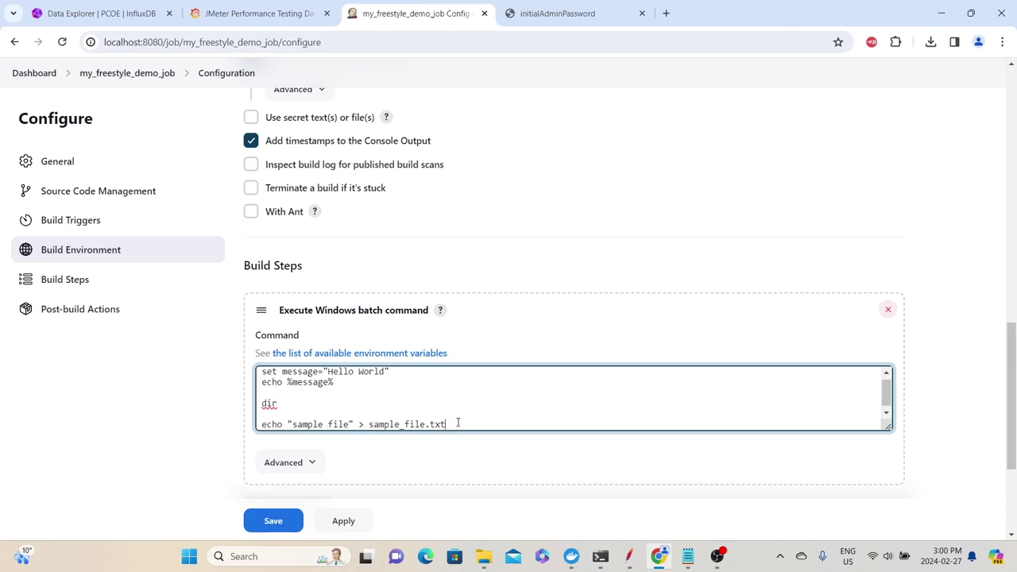
key("Return")
key("Return")
type("dir")
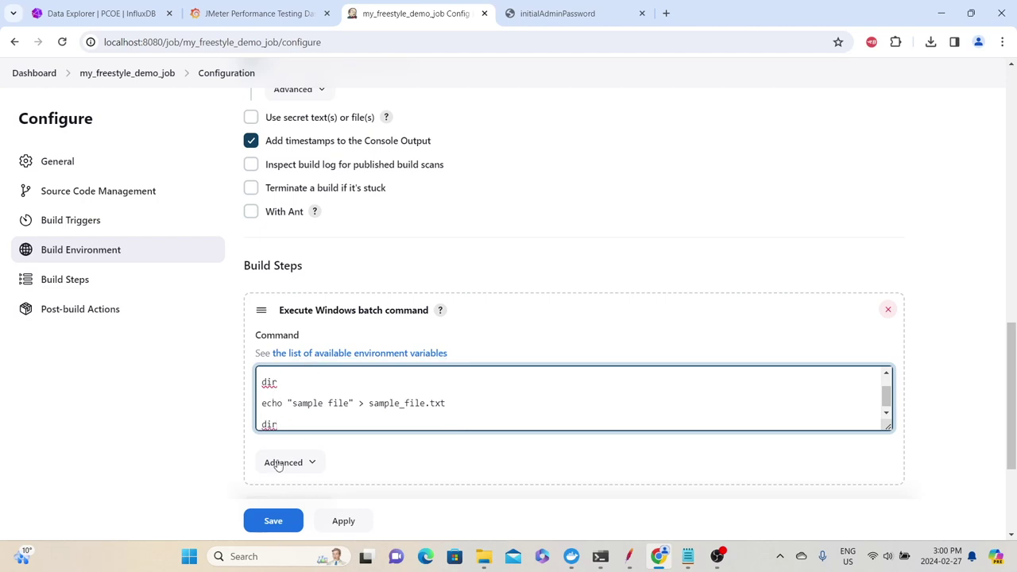
left_click(273, 520)
left_click(80, 247)
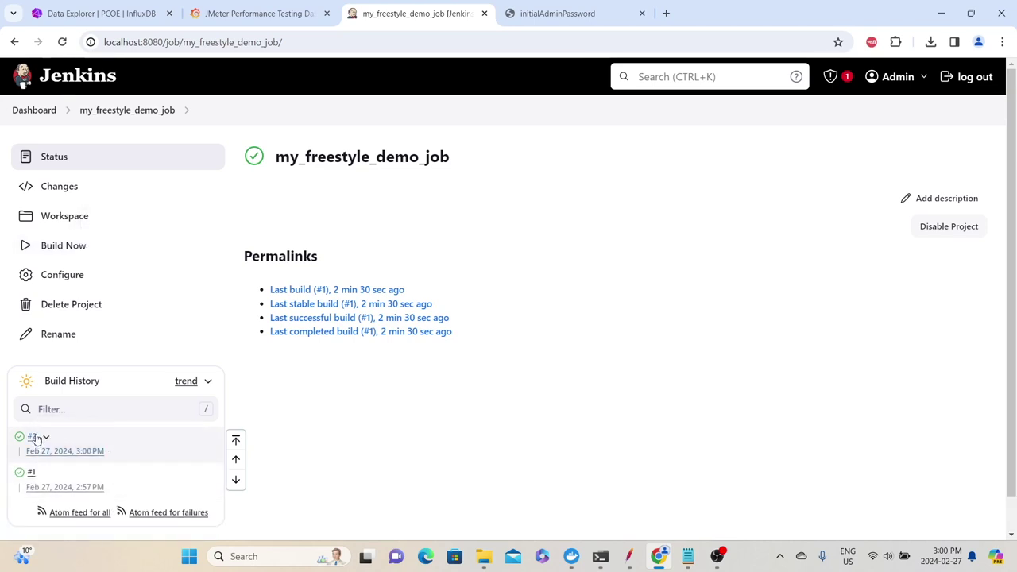
Open build #2's console output and review the message setup, Hello World echo and first dir
left_click(22, 439)
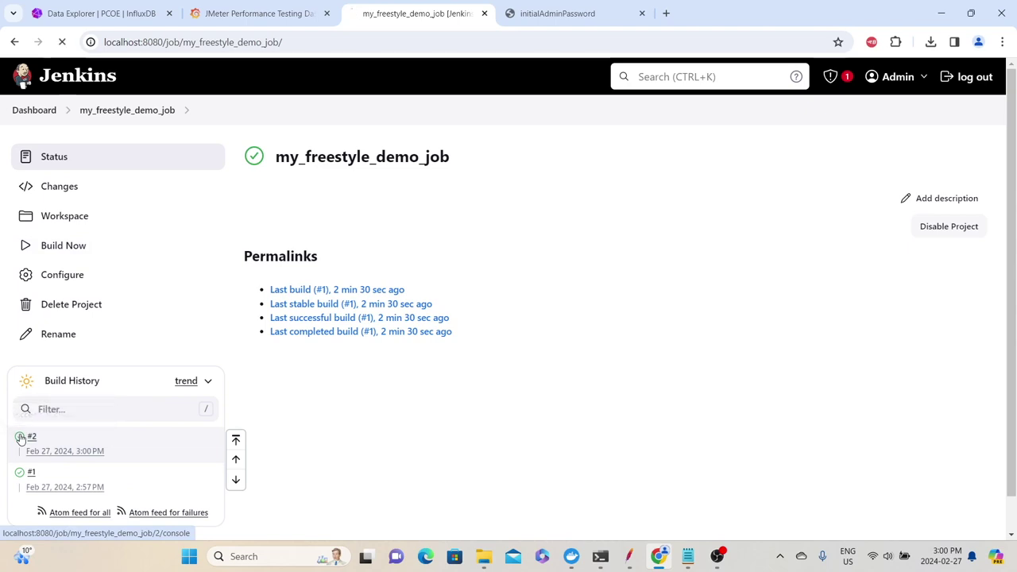
scroll(357, 283, "down", 2)
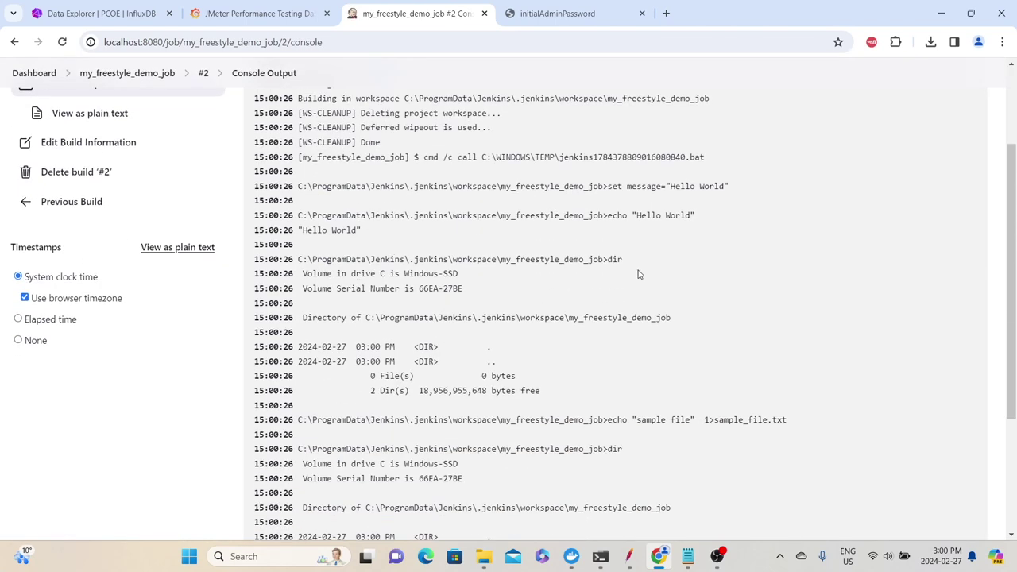
left_click_drag(656, 186, 726, 183)
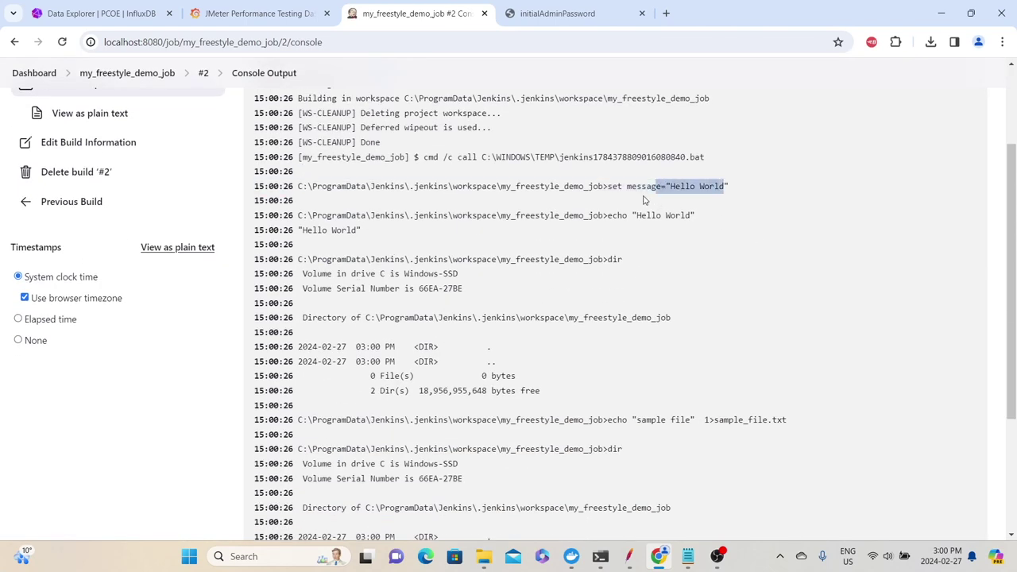
left_click(691, 198)
left_click_drag(410, 247, 321, 230)
left_click_drag(625, 252, 613, 259)
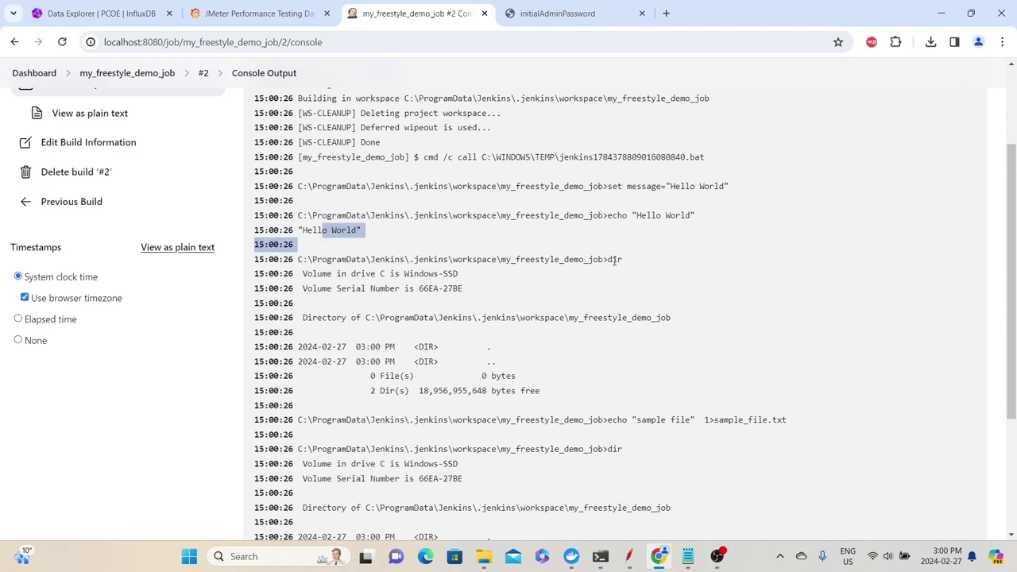
double_click(615, 260)
scroll(487, 346, "down", 1)
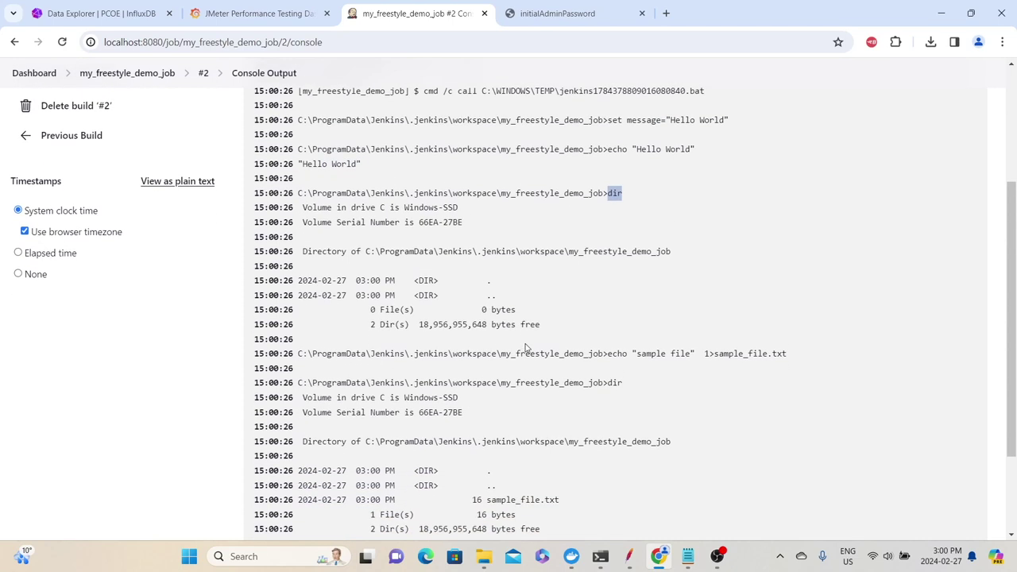
left_click_drag(301, 268, 515, 310)
Review the sample_file.txt write, its 16-byte listing and the SUCCESS result, then return to the job
double_click(616, 193)
left_click_drag(483, 279, 497, 310)
scroll(497, 309, "down", 2)
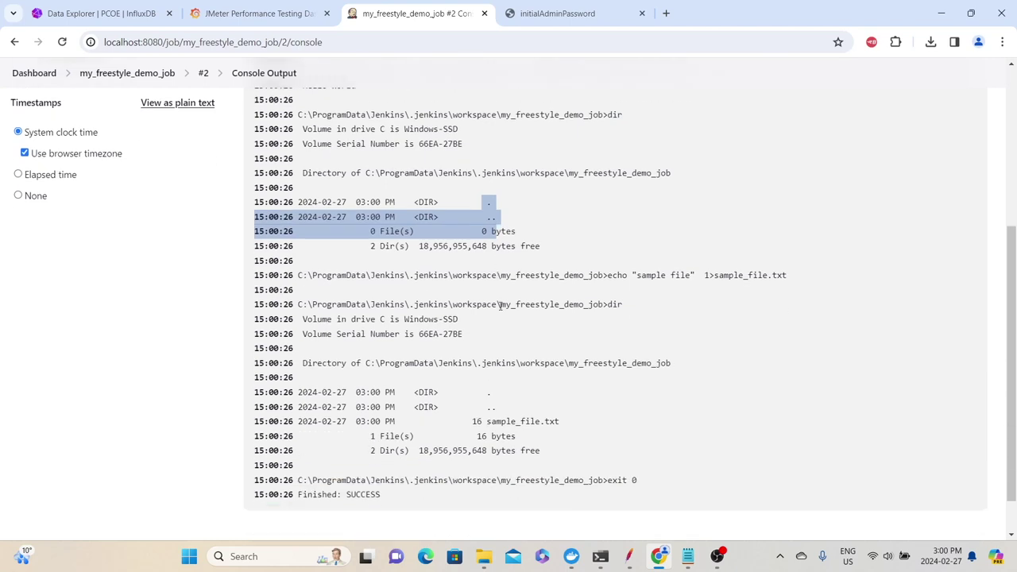
left_click(608, 226)
left_click_drag(609, 226, 794, 227)
left_click(618, 255)
double_click(615, 255)
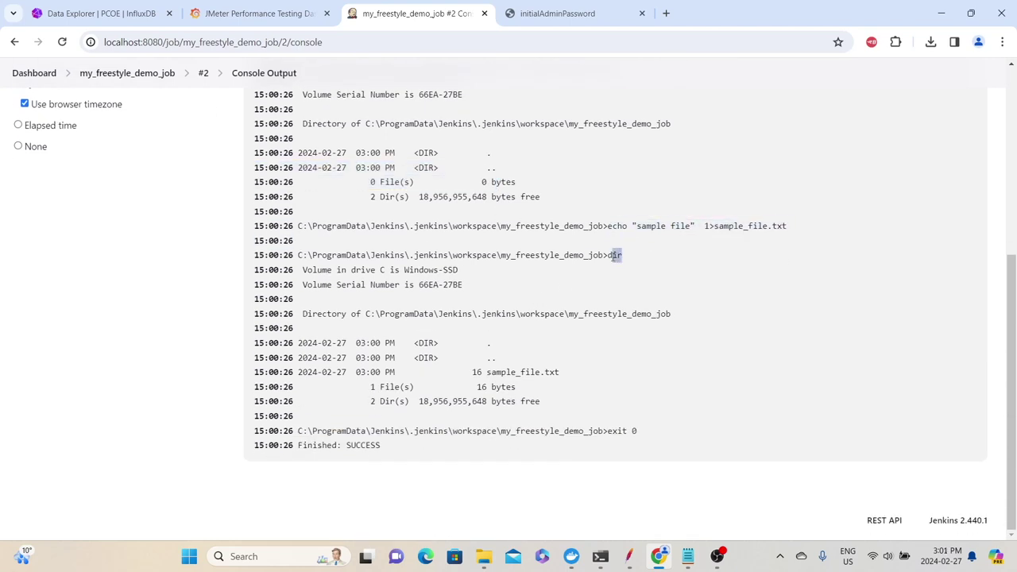
left_click_drag(560, 371, 393, 372)
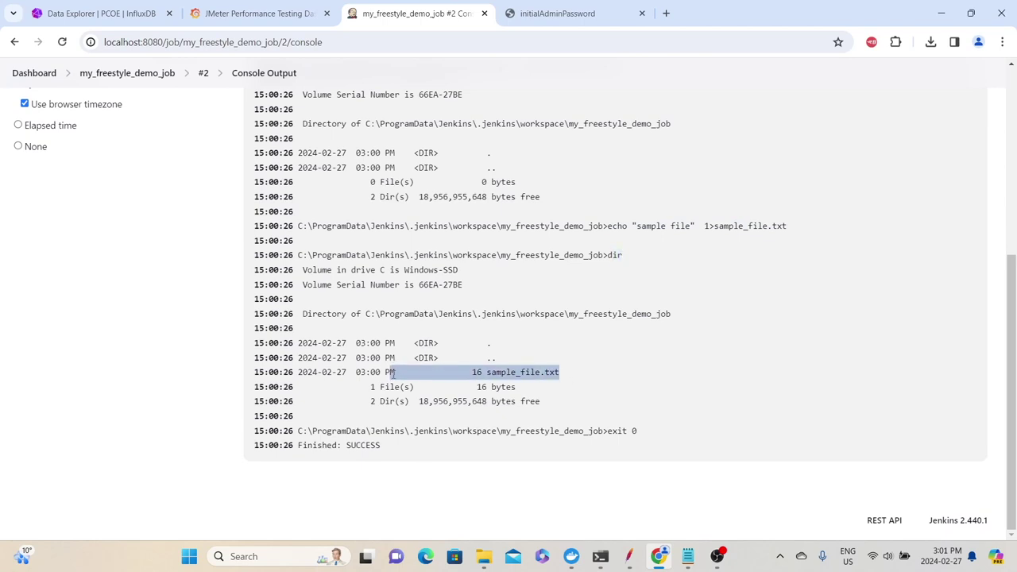
left_click_drag(318, 372, 509, 387)
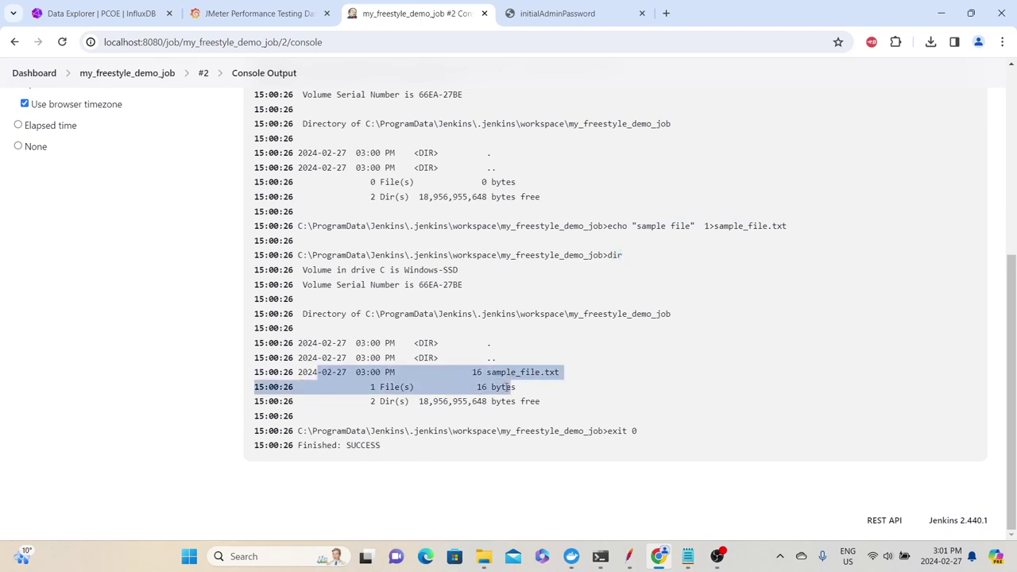
double_click(363, 443)
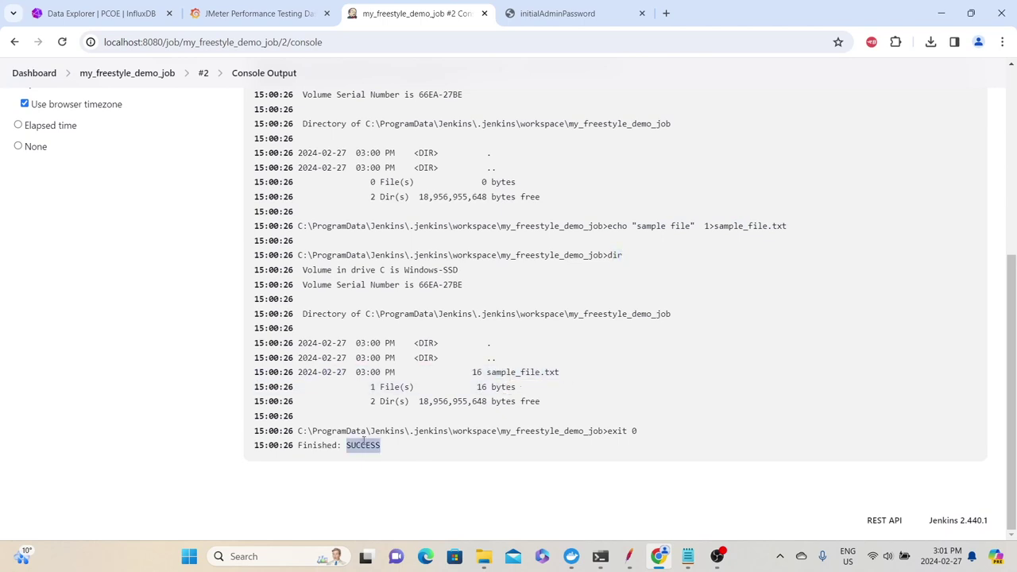
scroll(358, 422, "up", 5)
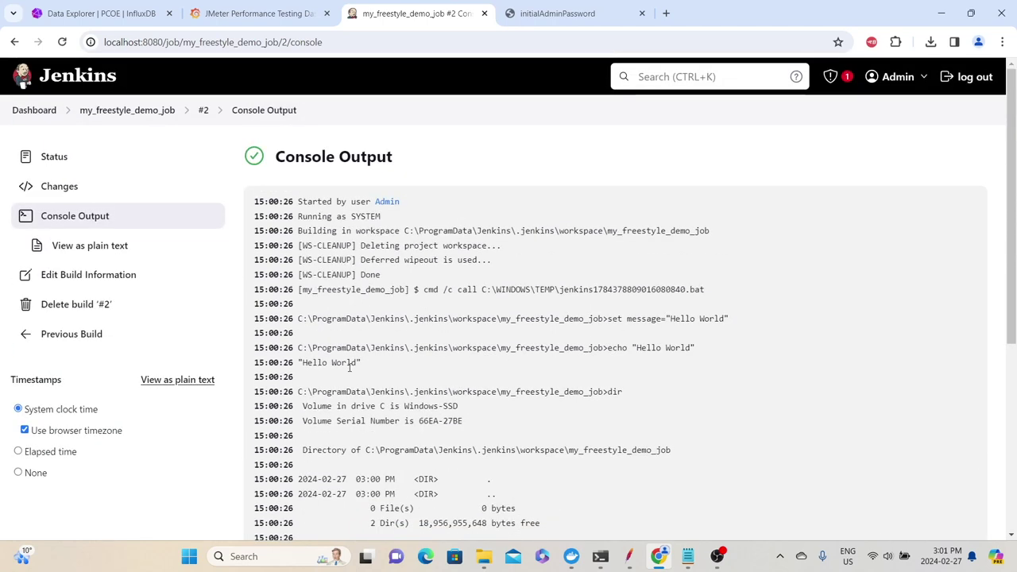
left_click(124, 111)
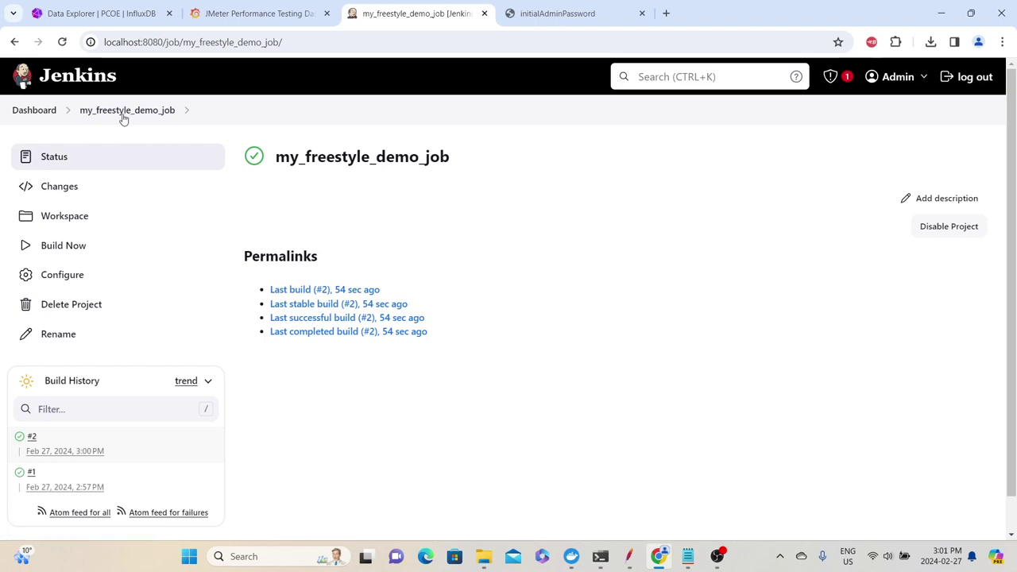
Check sample_file.txt in the job workspace contains 'sample file', then go back to the Dashboard
left_click(62, 216)
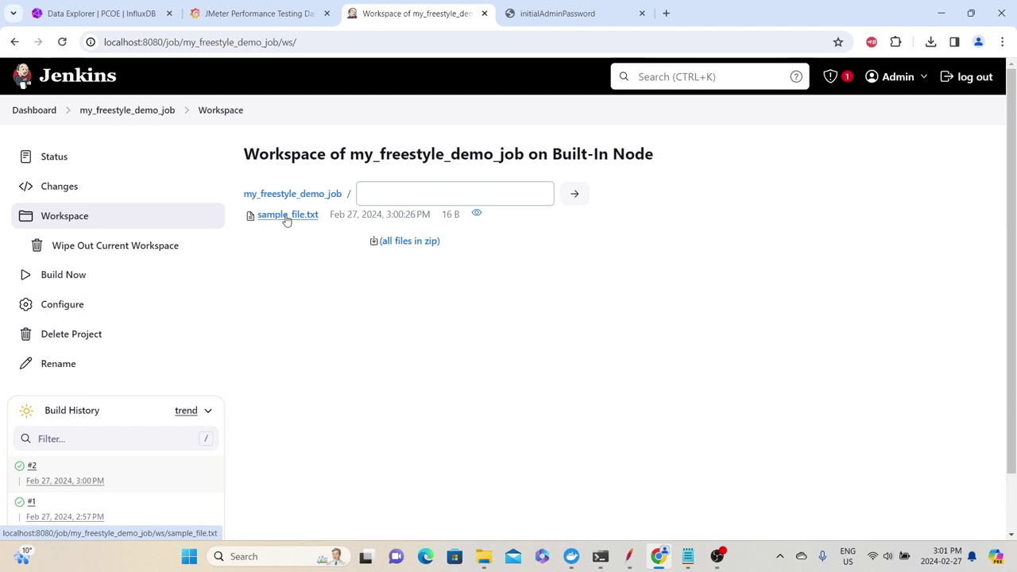
left_click(286, 215)
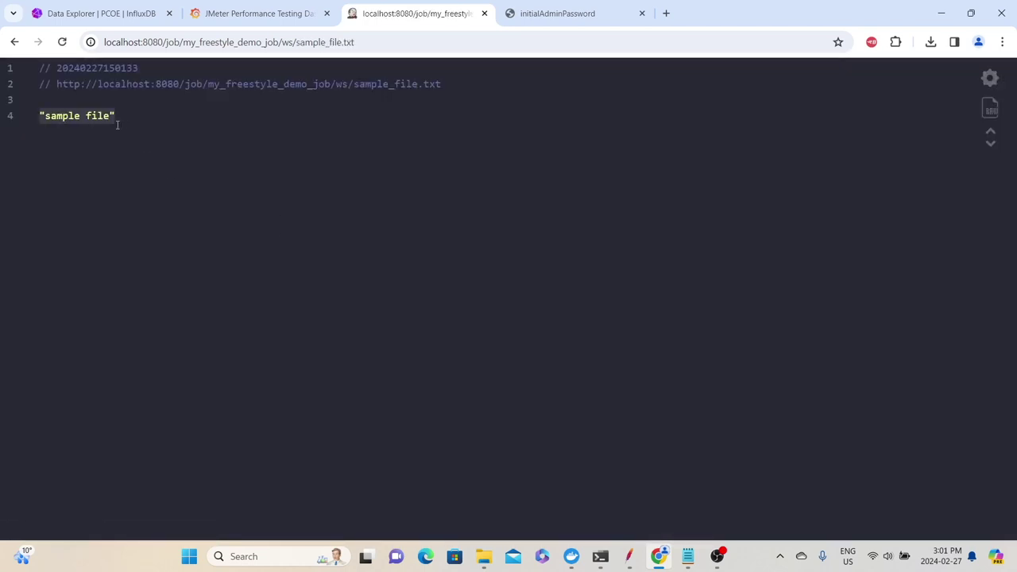
left_click(14, 41)
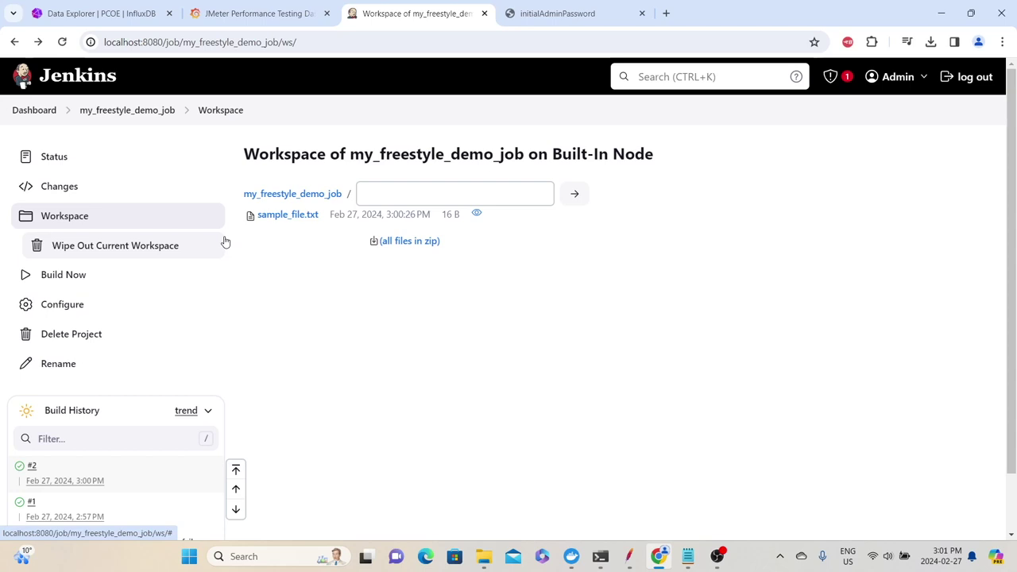
left_click(35, 115)
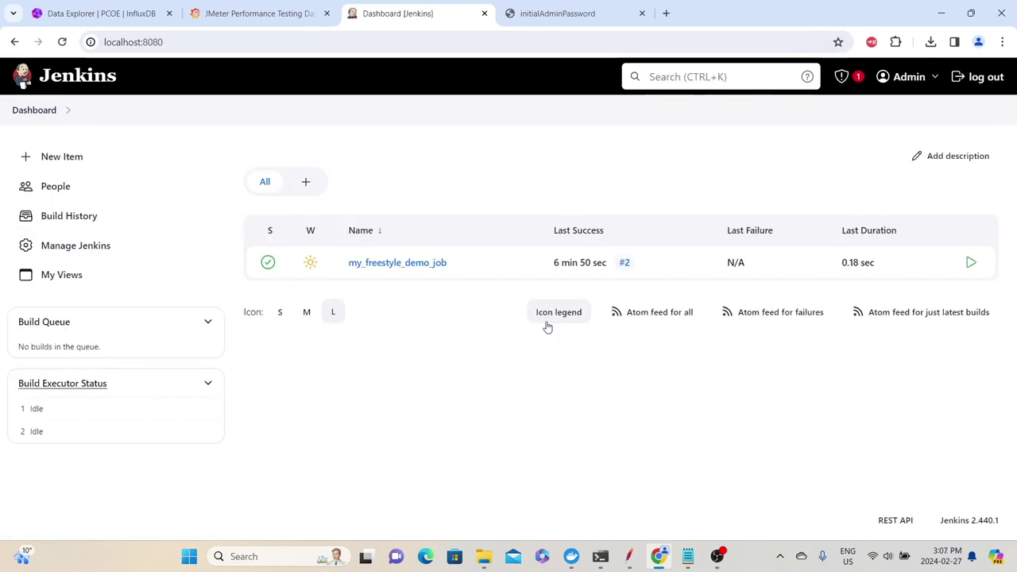
Create a new Pipeline item named my_pipeline_demo_job
left_click(77, 159)
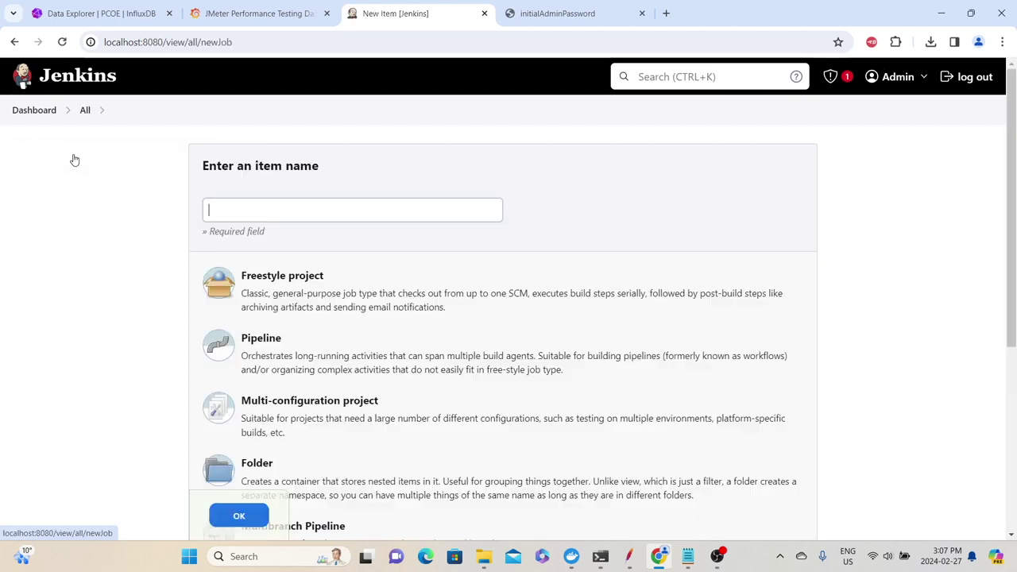
left_click(244, 209)
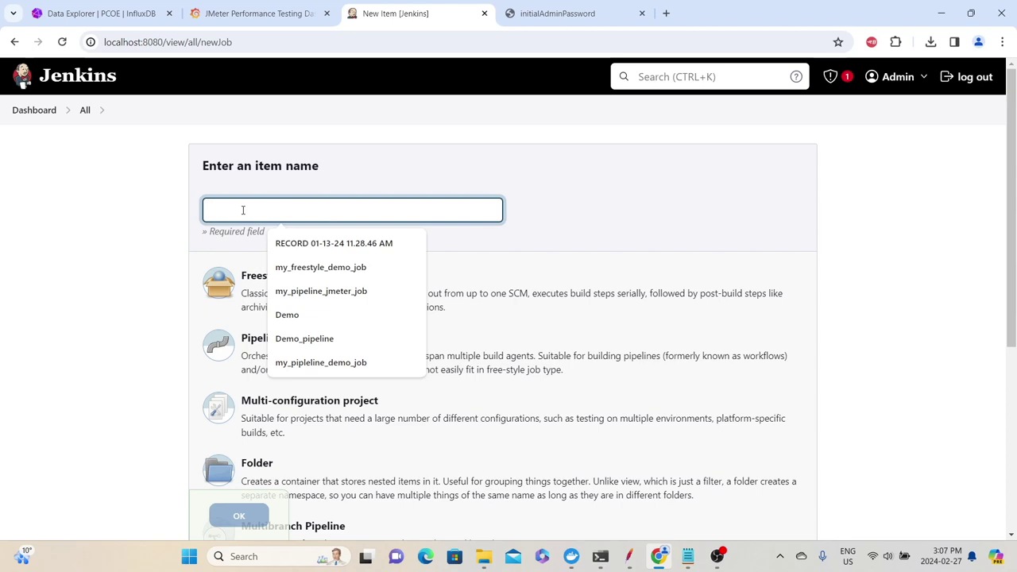
type("my_pipeline_demo_job")
left_click(243, 375)
left_click(240, 516)
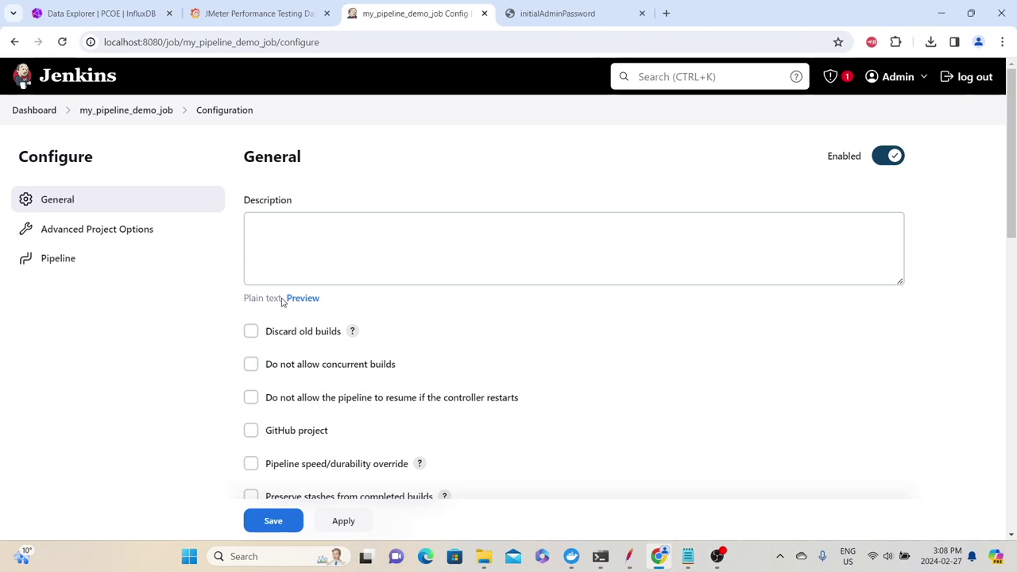
scroll(256, 335, "down", 10)
Load the Hello World sample pipeline into the Script editor
left_click(328, 328)
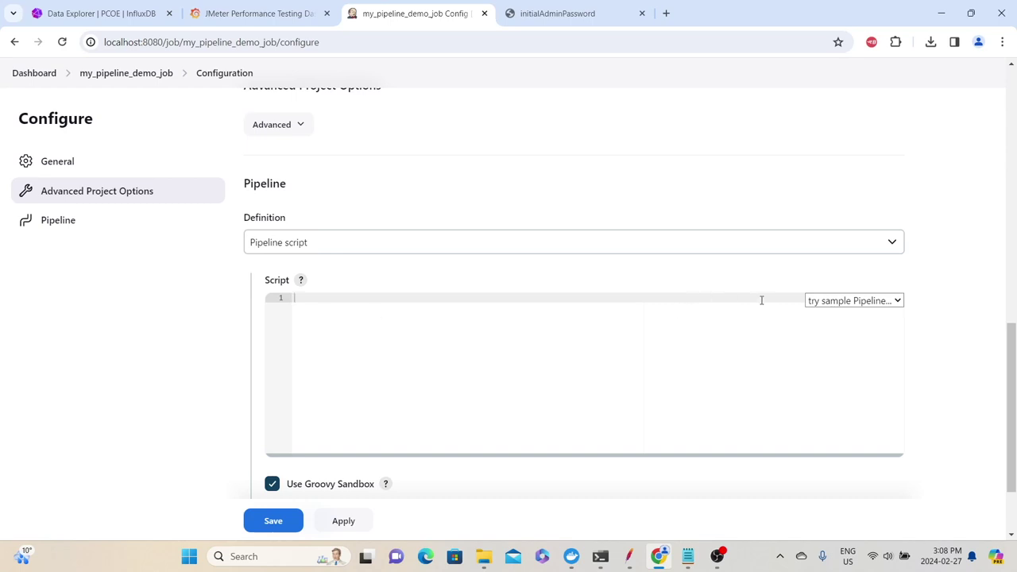
left_click(814, 299)
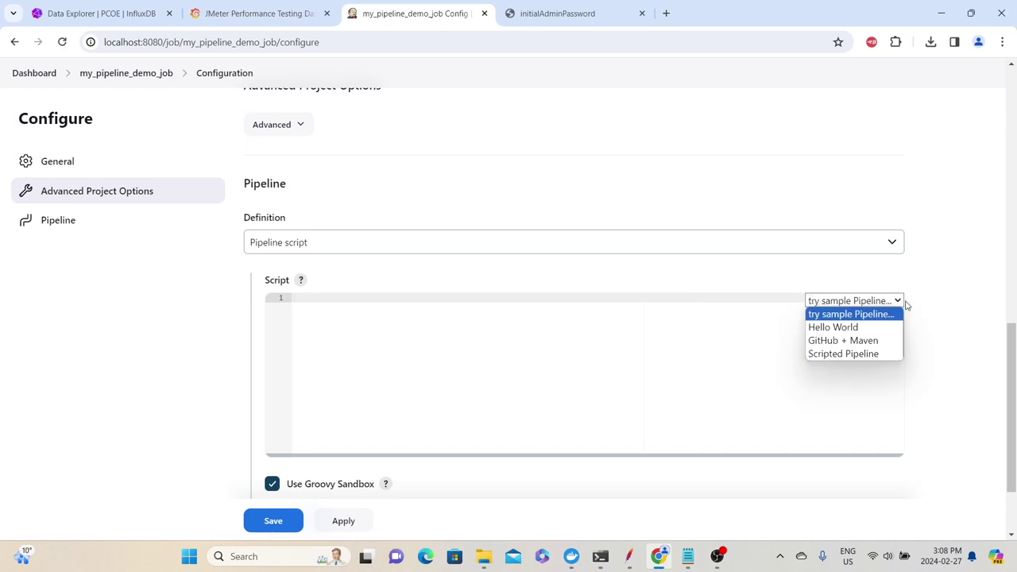
left_click(848, 328)
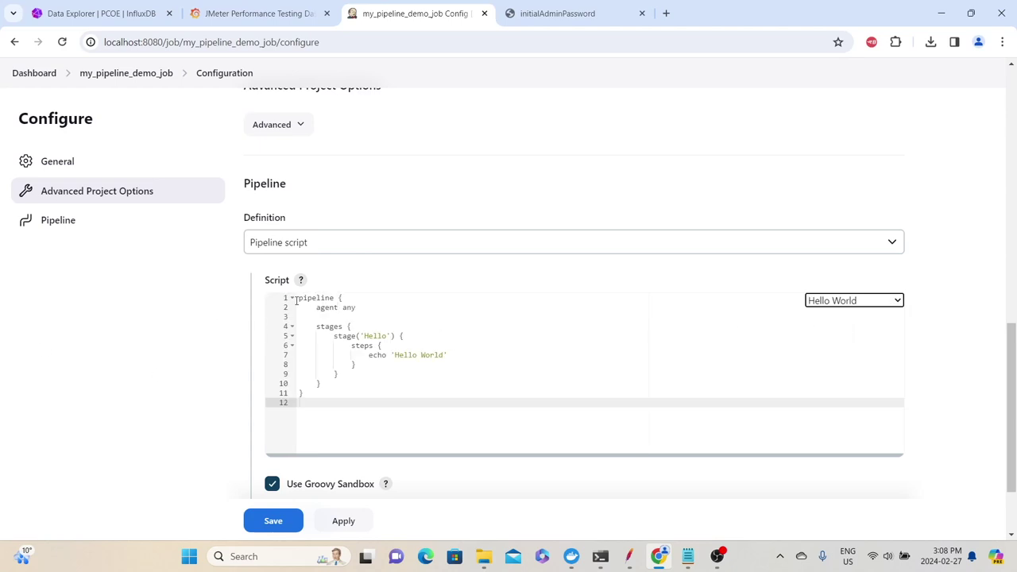
Go over the script's agent any, stages block, Hello stage and echo 'Hello World' lines
left_click_drag(300, 300, 338, 406)
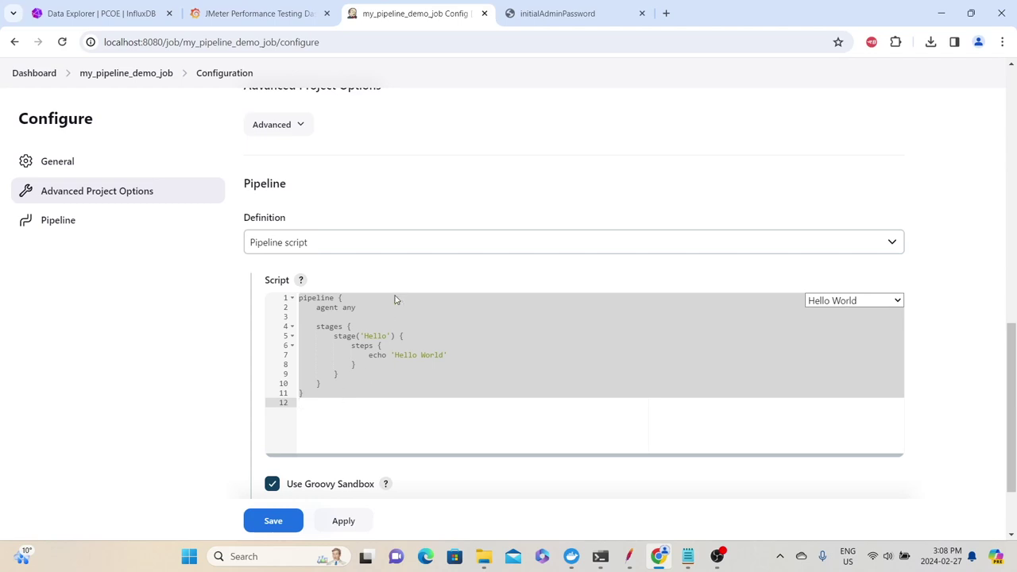
left_click(350, 309)
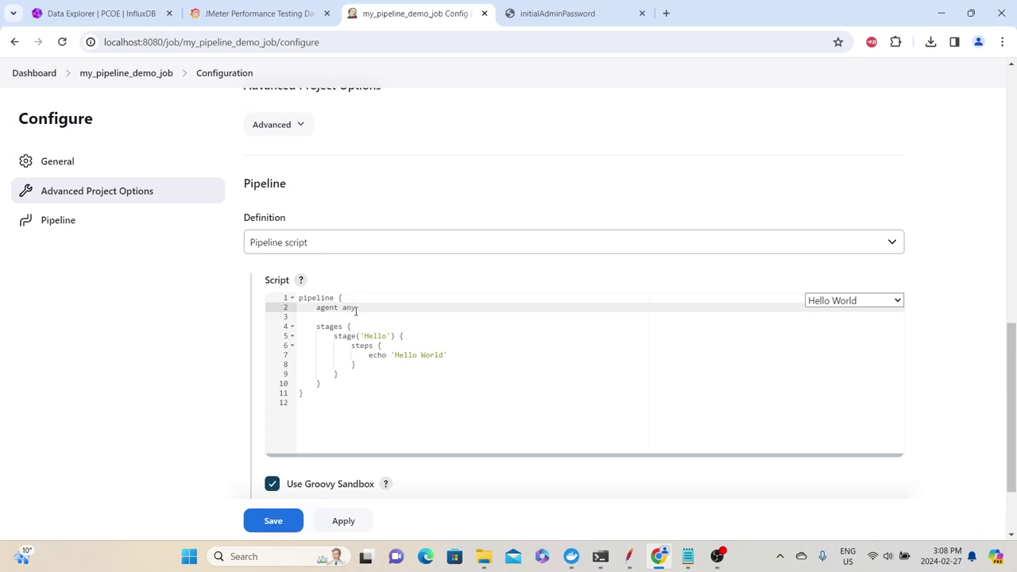
left_click(318, 326)
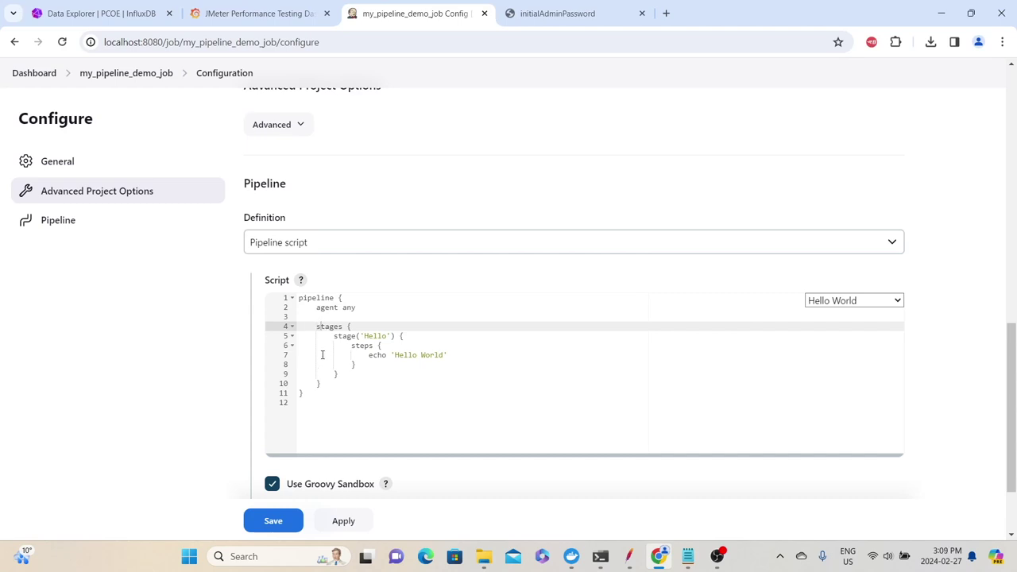
left_click_drag(353, 348, 364, 338)
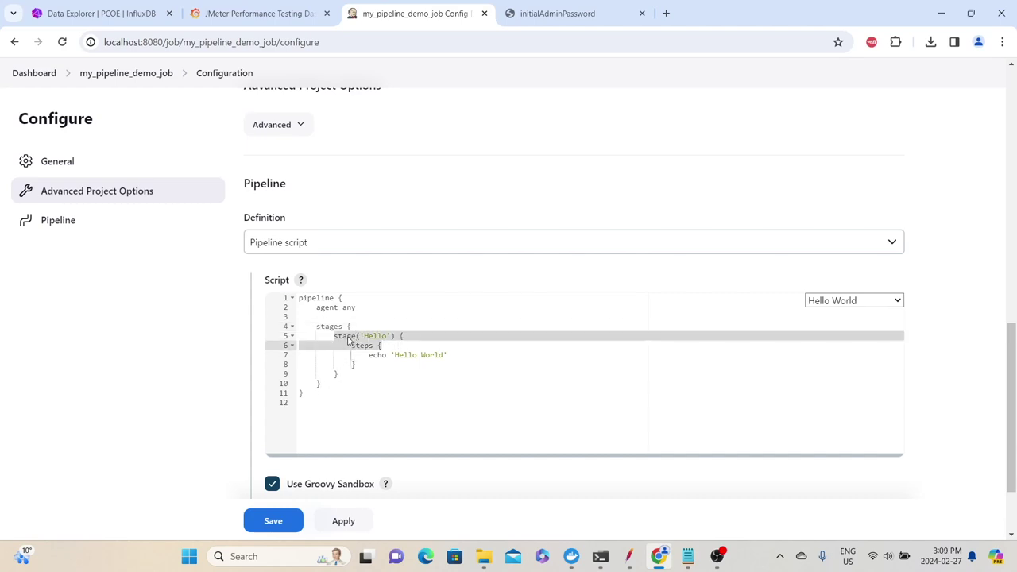
left_click(367, 355)
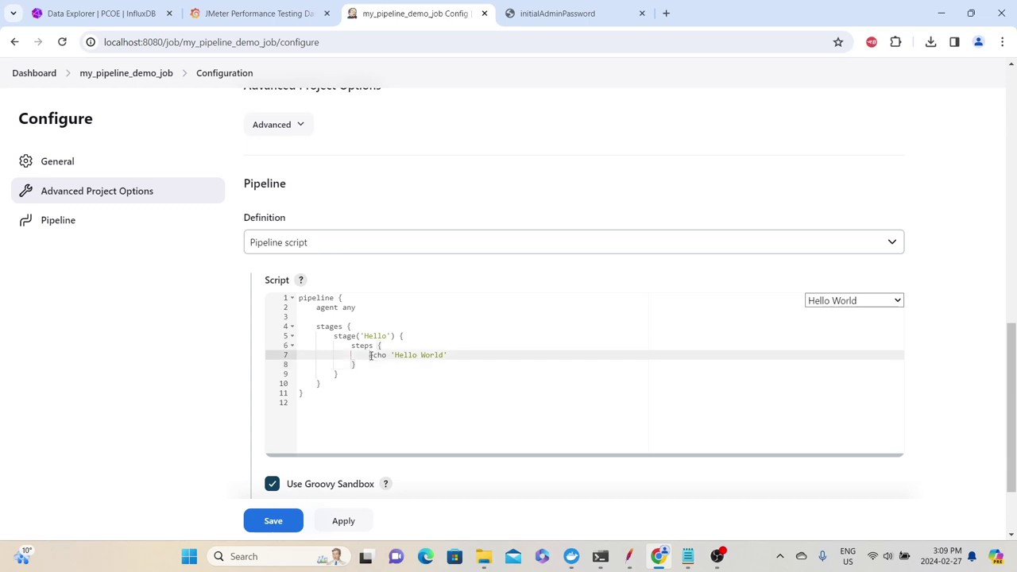
double_click(373, 355)
left_click_drag(448, 355, 397, 362)
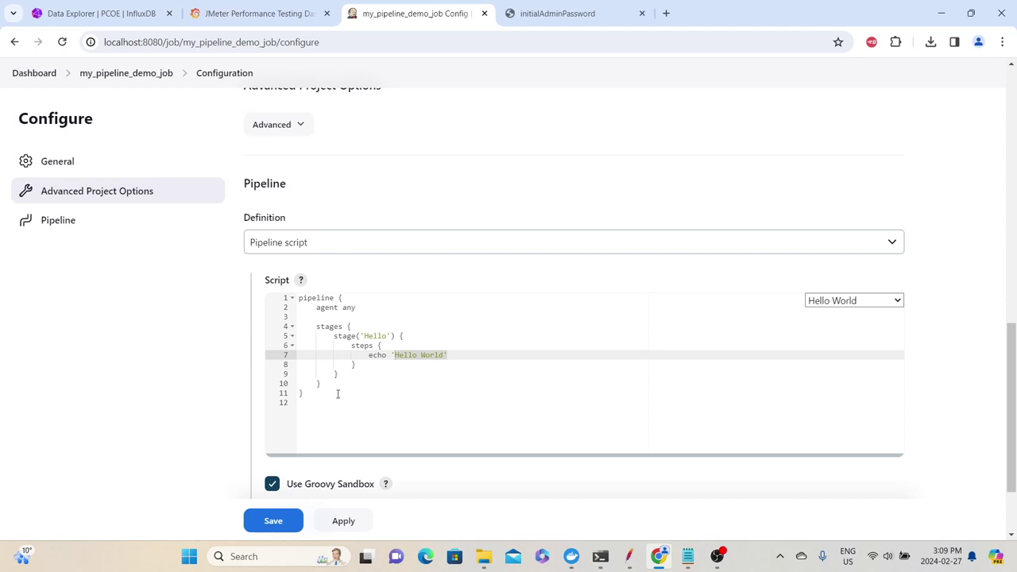
Copy the Hello stage block and paste it to make four stages
left_click(330, 340)
left_click(450, 379, "shift")
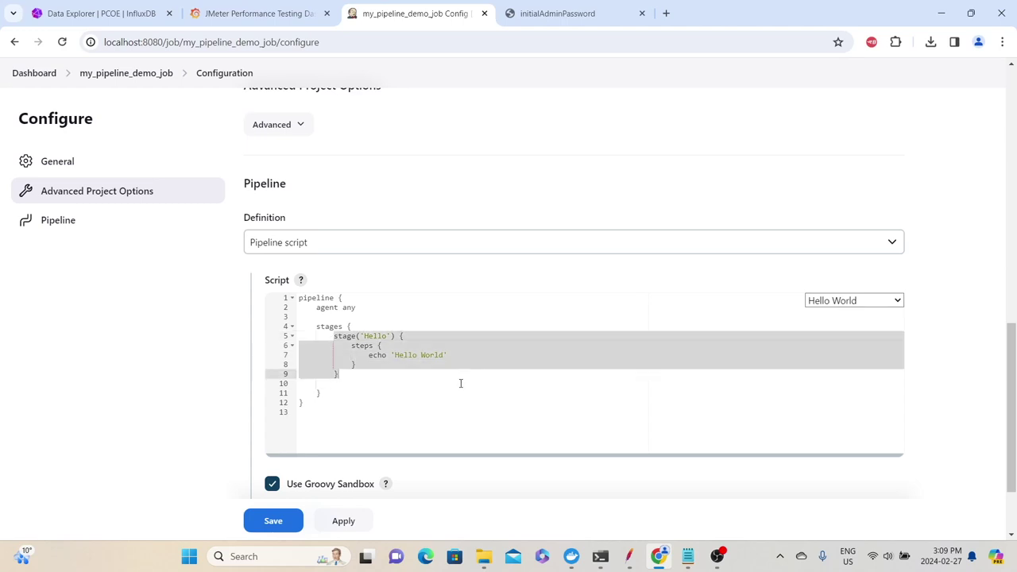
key("ctrl+c")
left_click(460, 383)
key("Up")
key("Return")
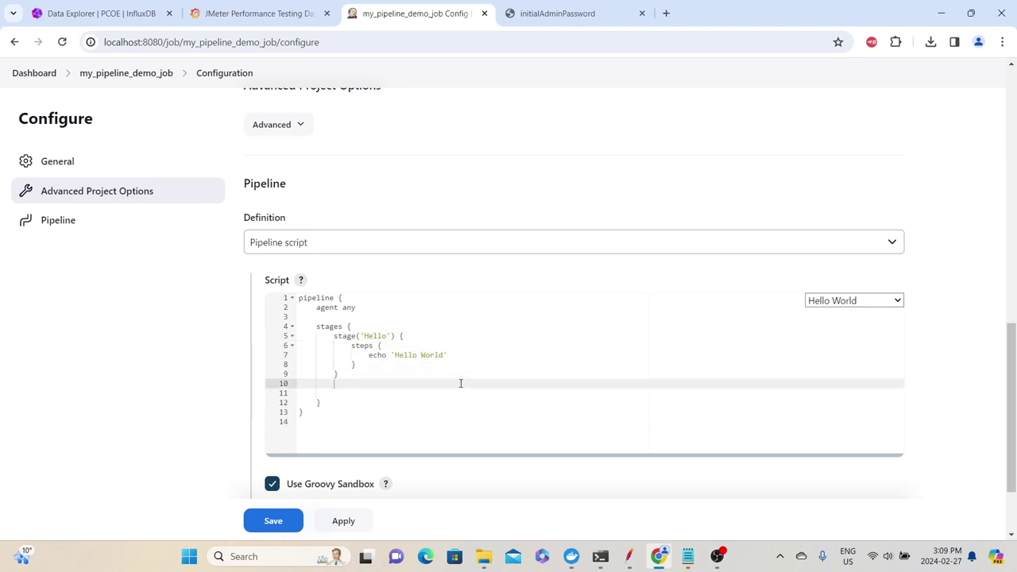
key("ctrl+v")
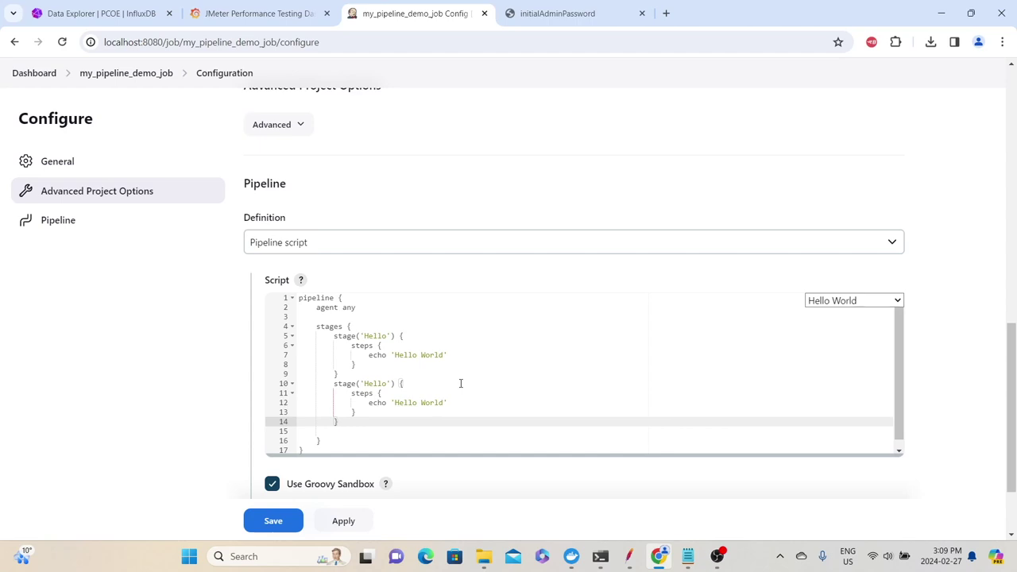
key("ctrl+v")
key("ctrl+v")
scroll(350, 373, "up", 5)
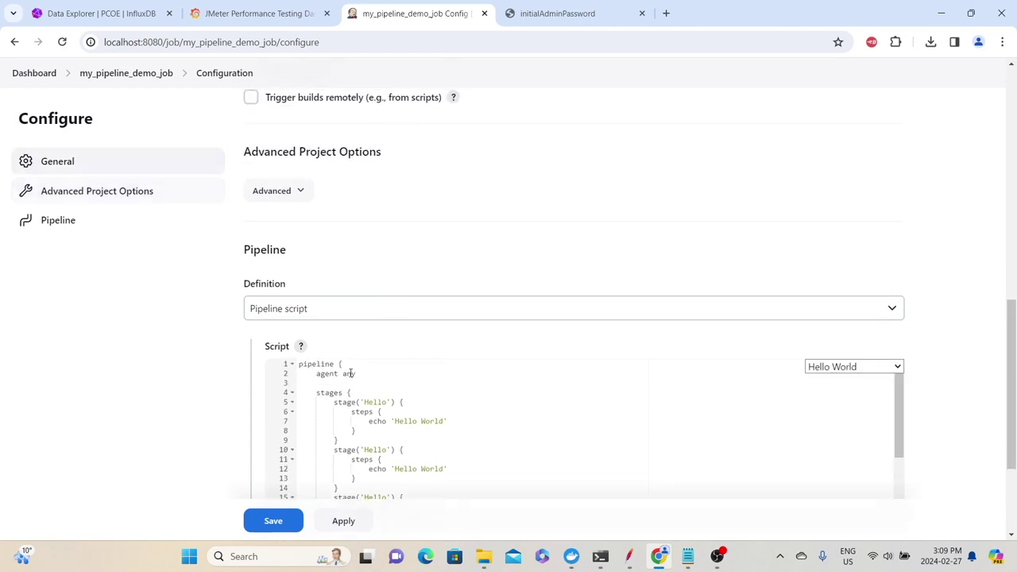
Rename the first stage to Clone with the message 'Cloning the repository'
left_click(380, 402)
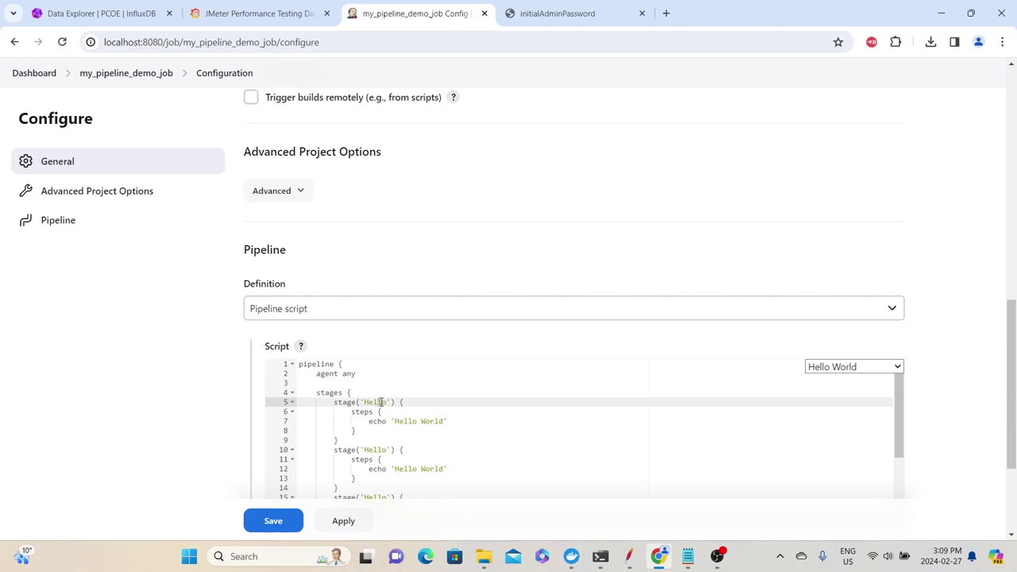
double_click(377, 402)
type("Clone")
left_click(395, 422)
left_click_drag(395, 421, 462, 422)
type("Clo")
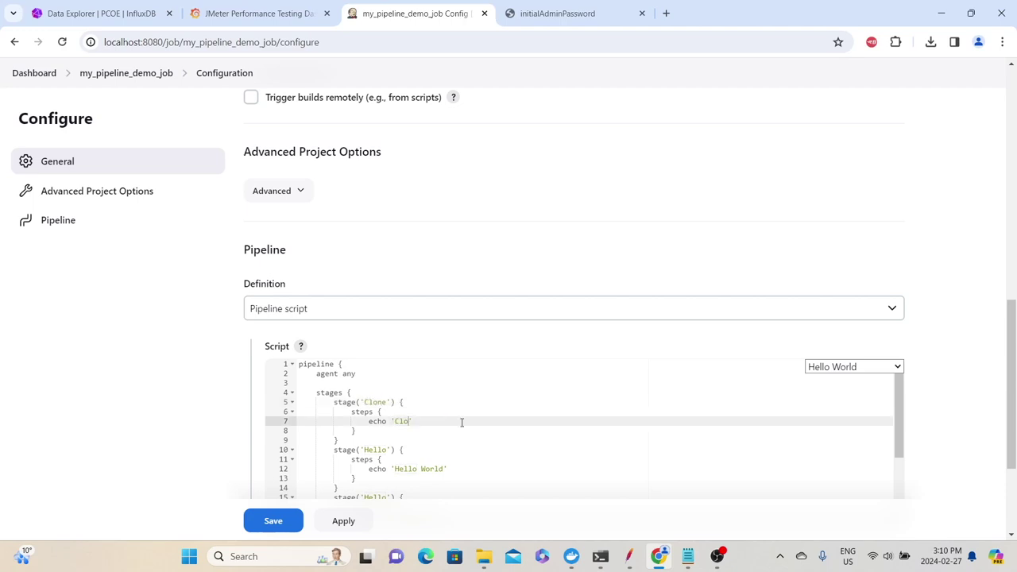
type("ning the repository")
Rename the second stage to Build with the message 'Creating the Build'
left_click_drag(364, 449, 368, 459)
double_click(370, 450)
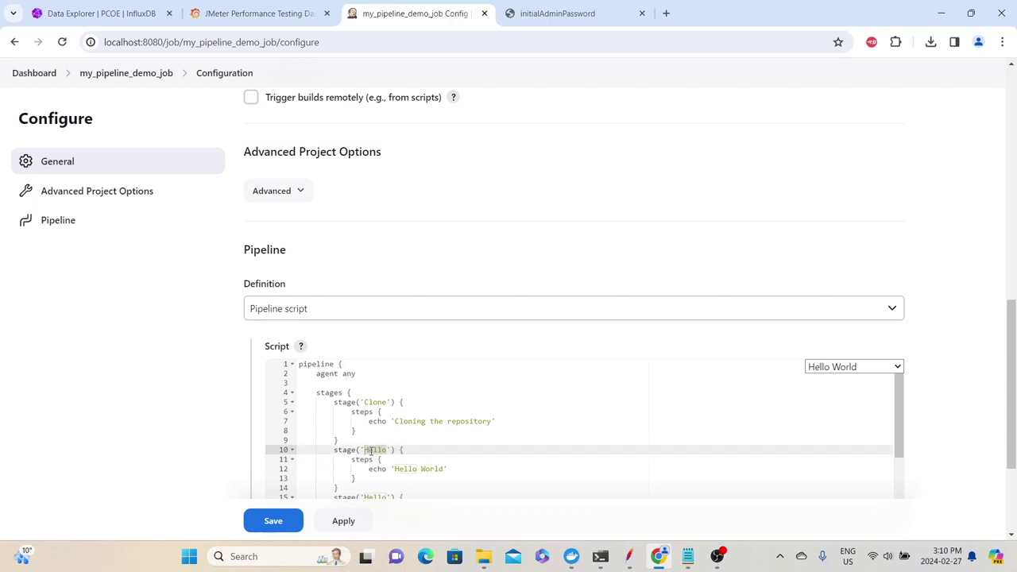
type("Build")
left_click_drag(397, 468, 466, 470)
type("Creatomg")
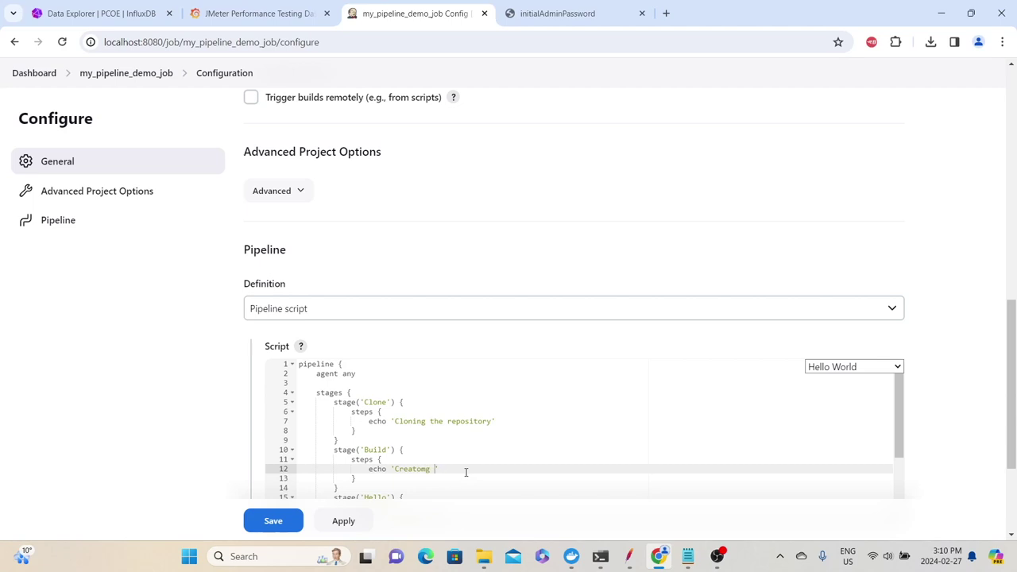
key("BackSpace")
key("BackSpace")
type("ing the Build")
Rename the third stage to Test with the message 'Testing the build'
scroll(465, 472, "up", 2)
scroll(465, 472, "down", 4)
double_click(377, 366)
type("Test")
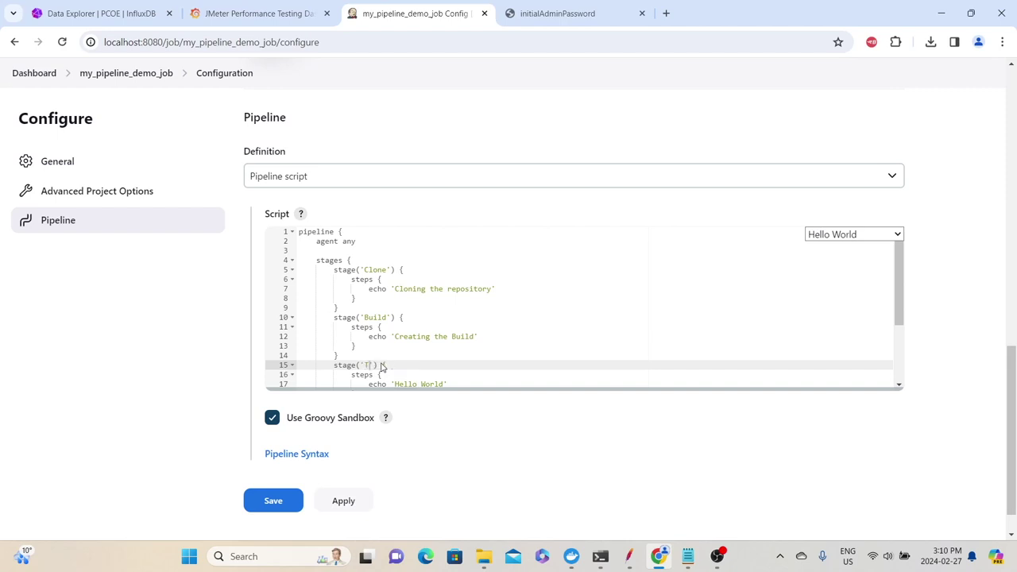
scroll(388, 350, "down", 1)
scroll(388, 349, "up", 2)
scroll(416, 374, "up", 2)
left_click_drag(396, 411, 446, 411)
type("Testing the build")
Rename the fourth stage to Upload with the message 'Uploading the repository'
scroll(465, 408, "down", 1)
double_click(377, 399)
type("Upload")
left_click(397, 408)
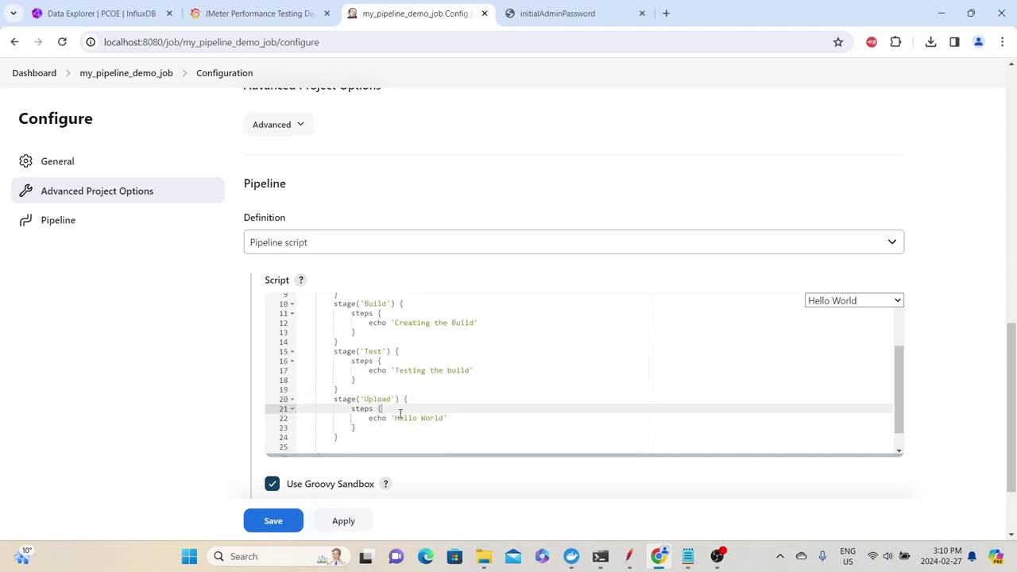
left_click(442, 418)
left_click_drag(443, 416, 395, 418)
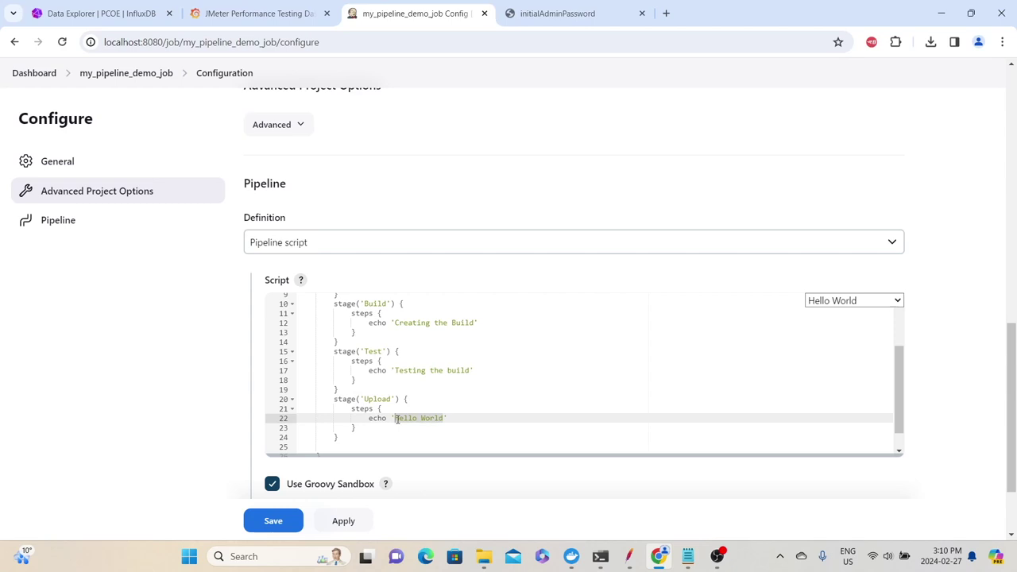
type("Uploading the repository'")
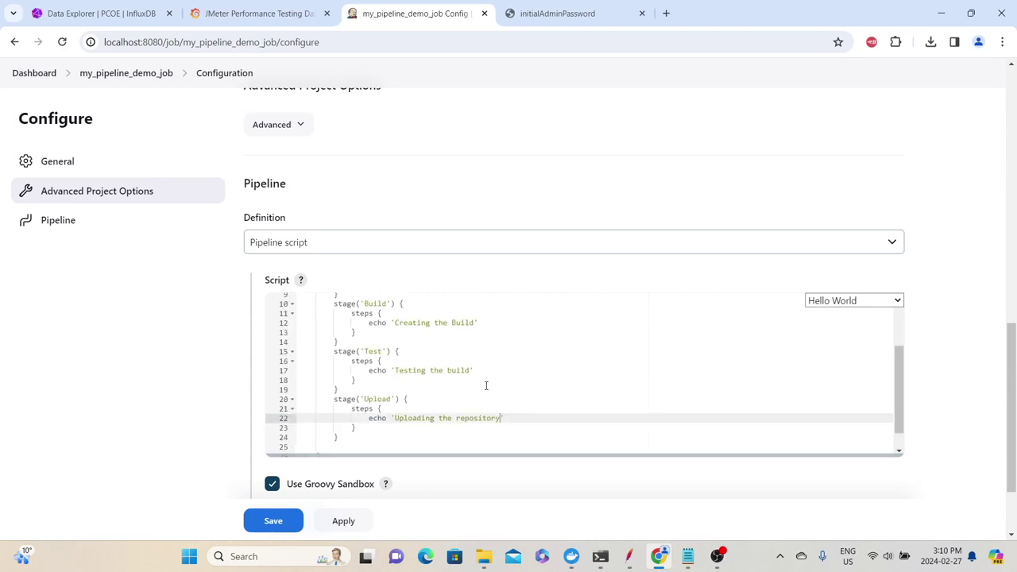
left_click(387, 426)
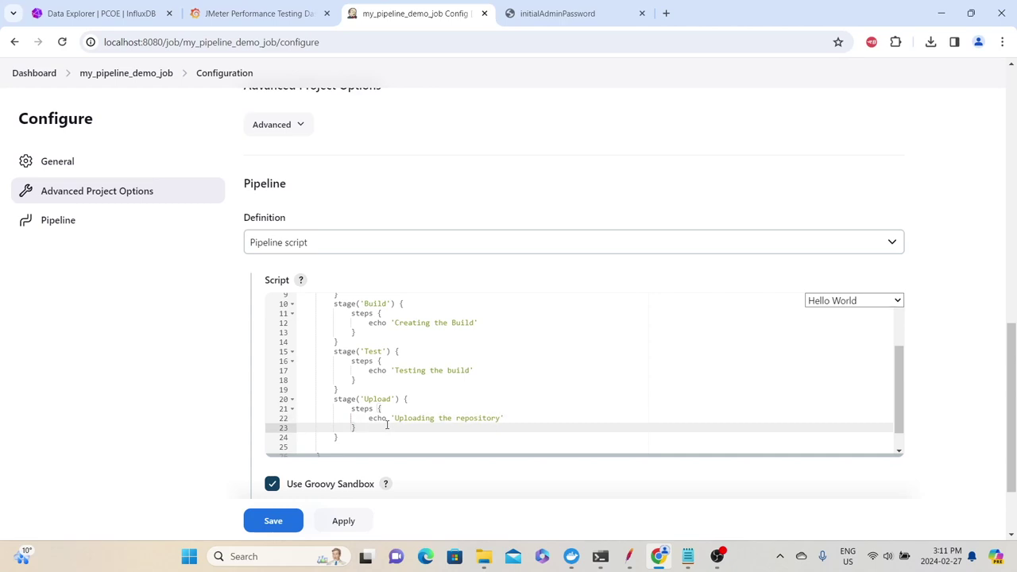
Save the pipeline script and start a build of my_pipeline_demo_job
scroll(387, 397, "up", 3)
left_click(272, 520)
left_click(63, 216)
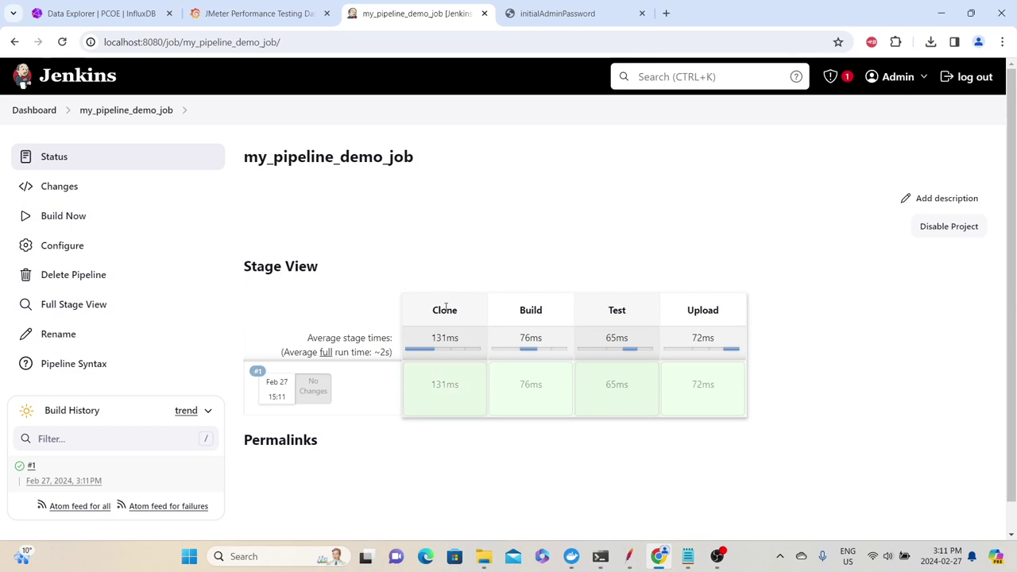
mouse_move(446, 404)
left_click(441, 337)
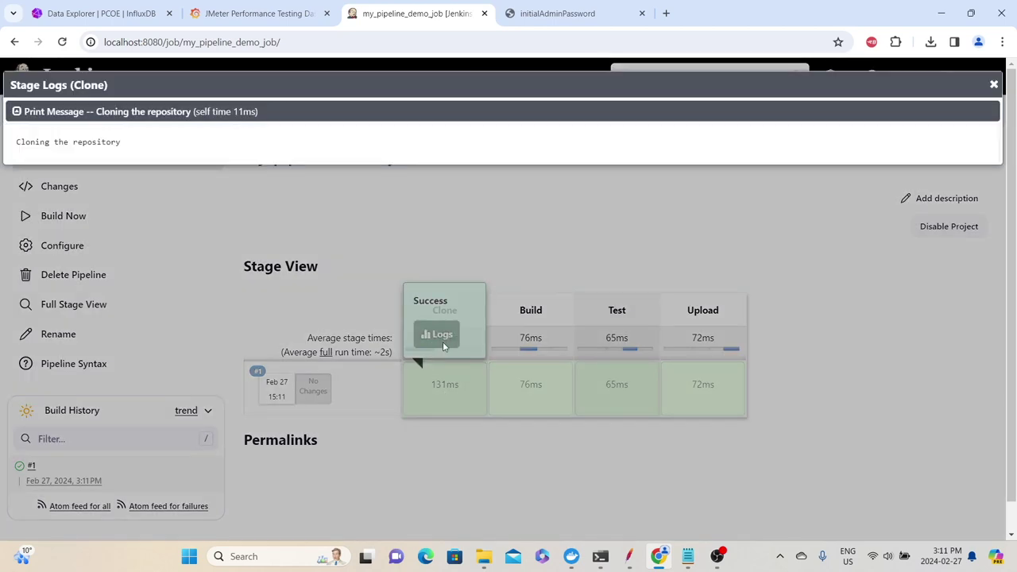
left_click_drag(121, 148, 84, 146)
left_click(84, 146)
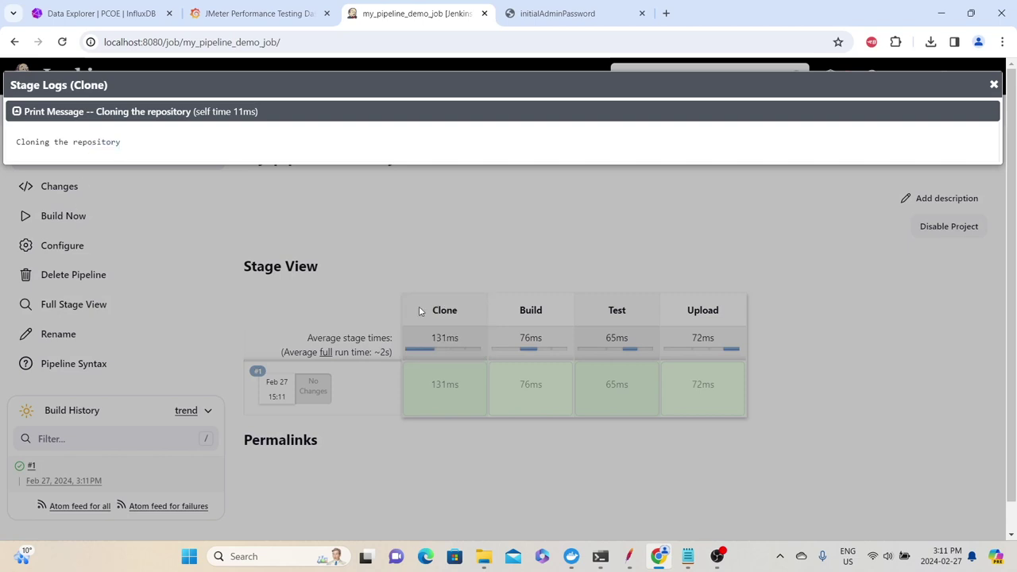
left_click(622, 411)
mouse_move(542, 401)
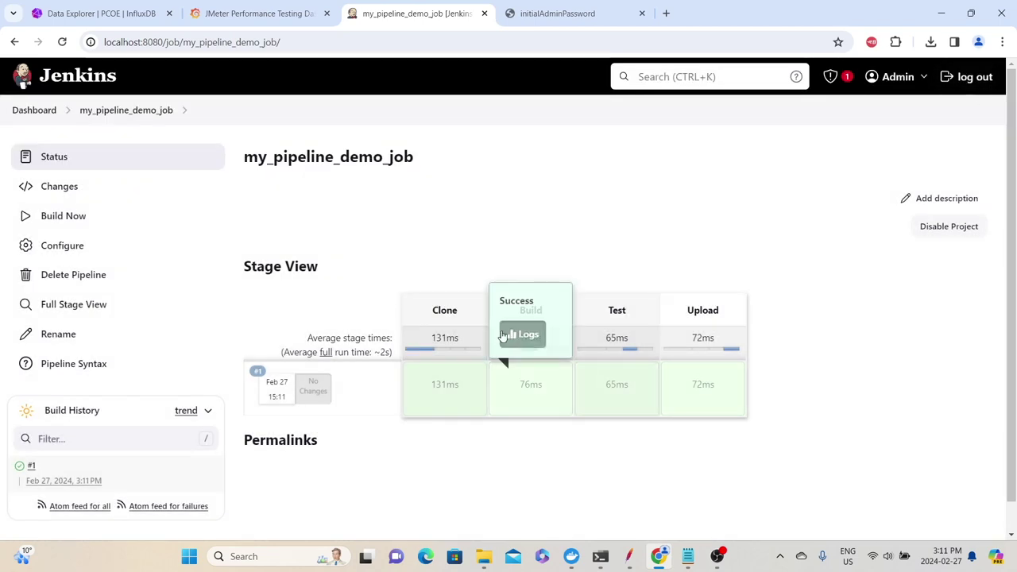
left_click(505, 335)
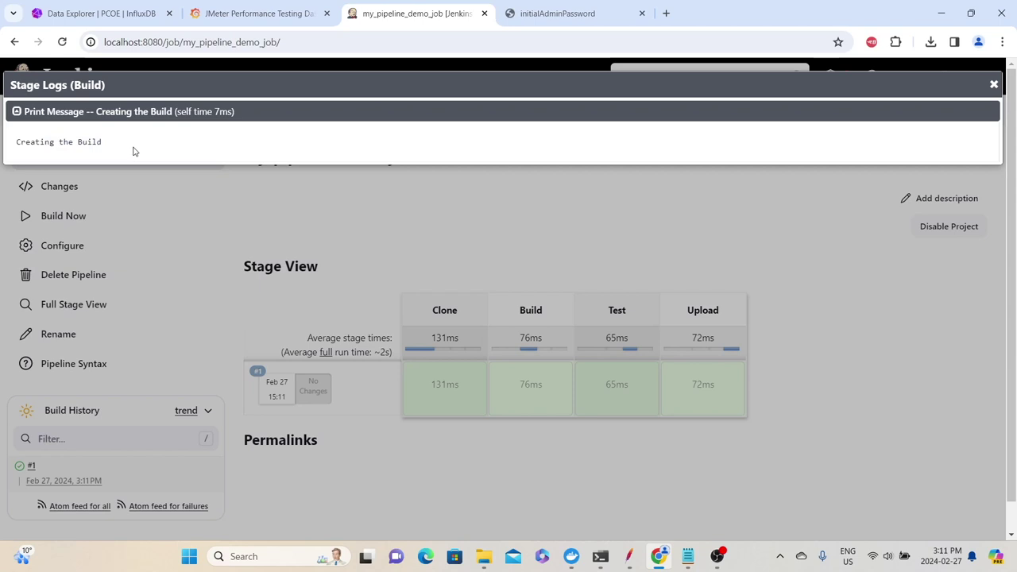
left_click(993, 86)
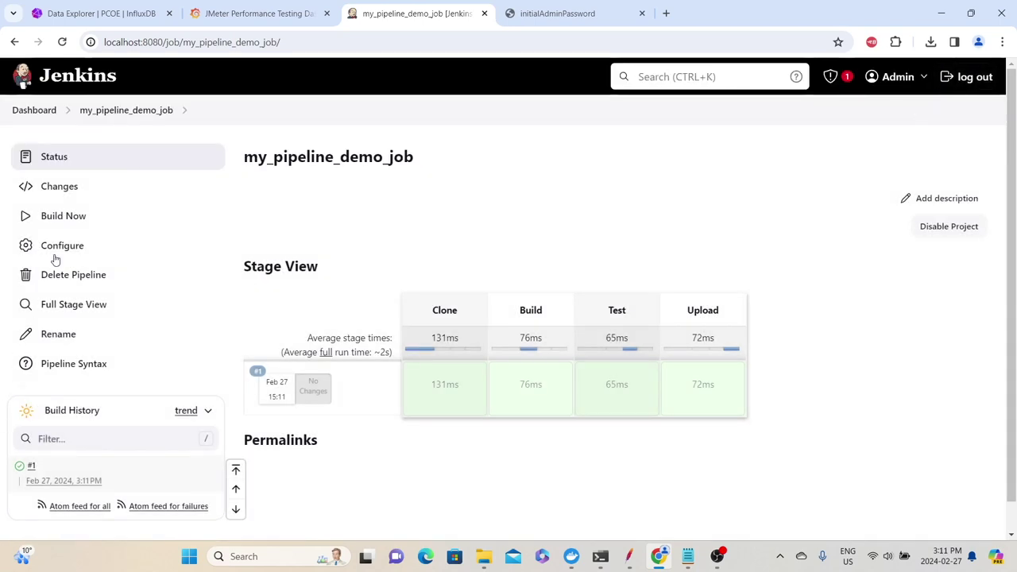
Open build #1's console output and highlight the echoed stage messages, such as 'Testing the build'
left_click(21, 469)
scroll(480, 270, "down", 1)
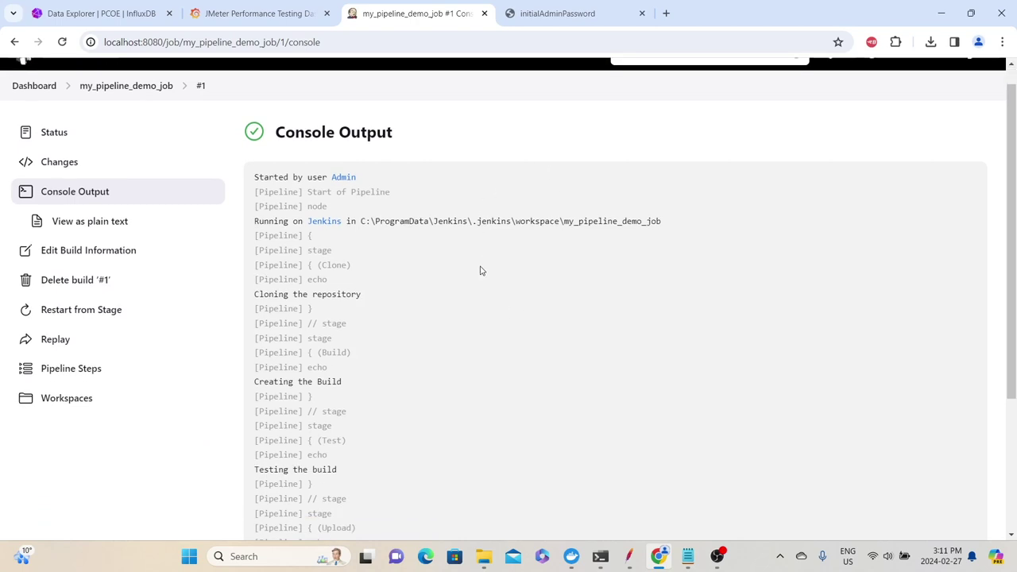
left_click_drag(329, 210, 316, 210)
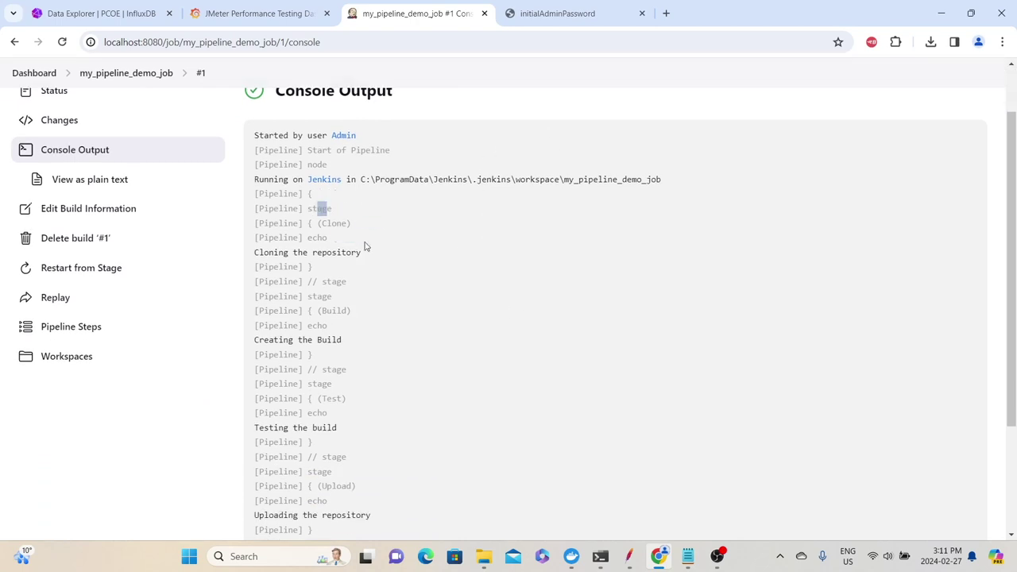
left_click_drag(370, 256, 268, 254)
scroll(378, 336, "down", 1)
scroll(379, 337, "down", 1)
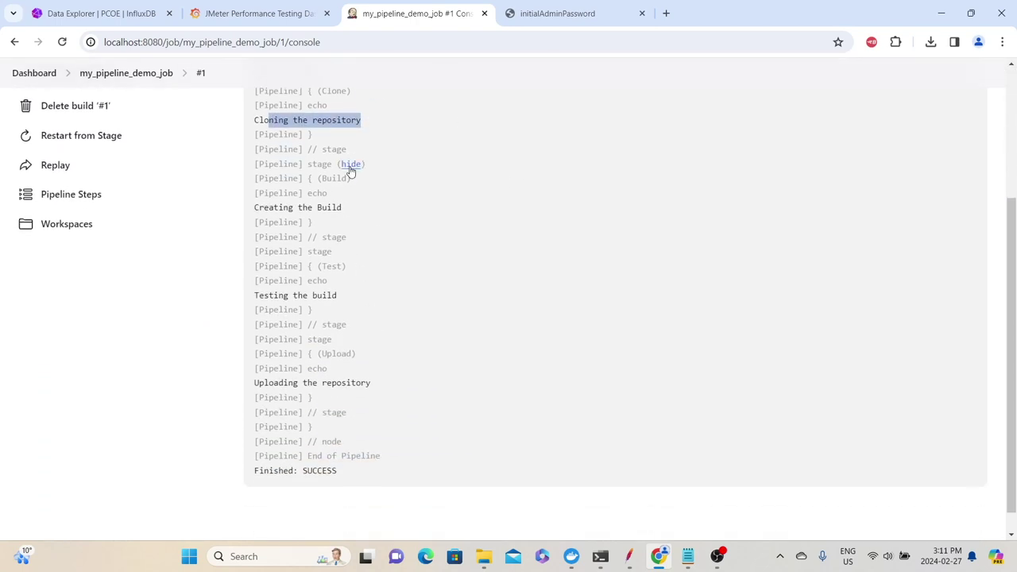
left_click_drag(342, 210, 308, 210)
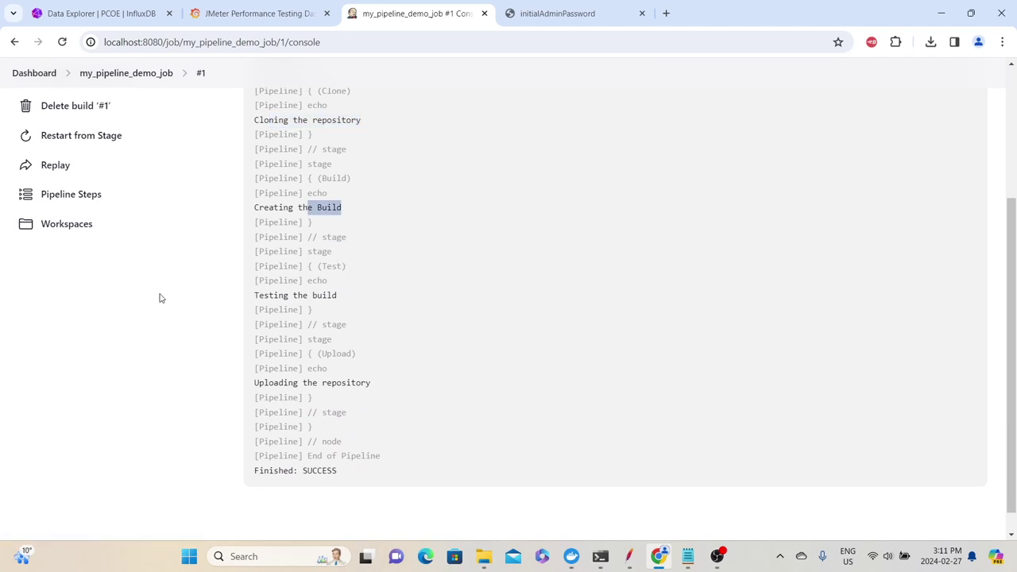
left_click_drag(355, 302, 261, 296)
left_click_drag(393, 385, 209, 384)
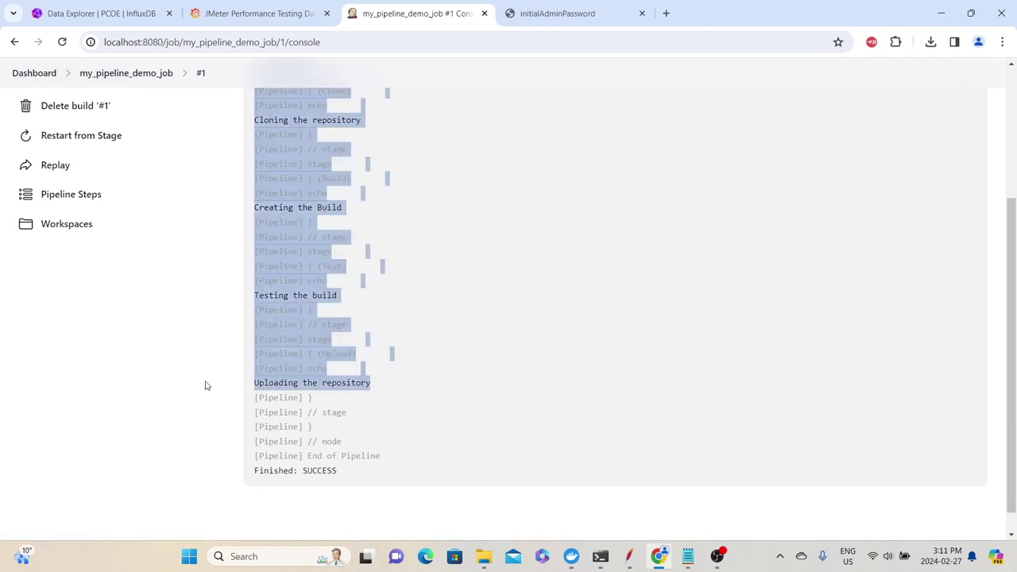
left_click(404, 394)
Highlight the final 'Finished: SUCCESS' result at the end of the console output
scroll(404, 394, "down", 1)
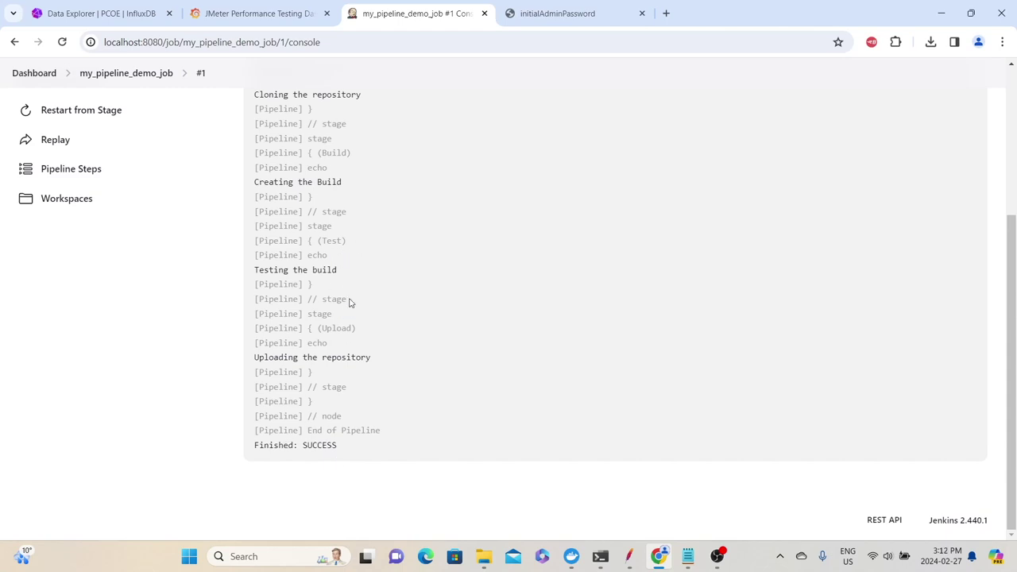
left_click_drag(338, 453, 295, 448)
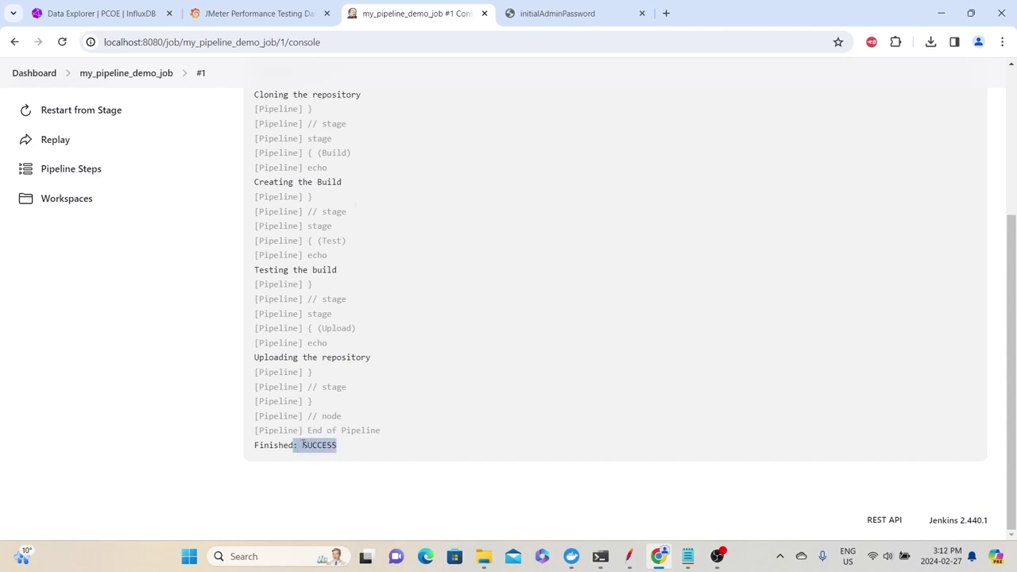
scroll(303, 445, "up", 3)
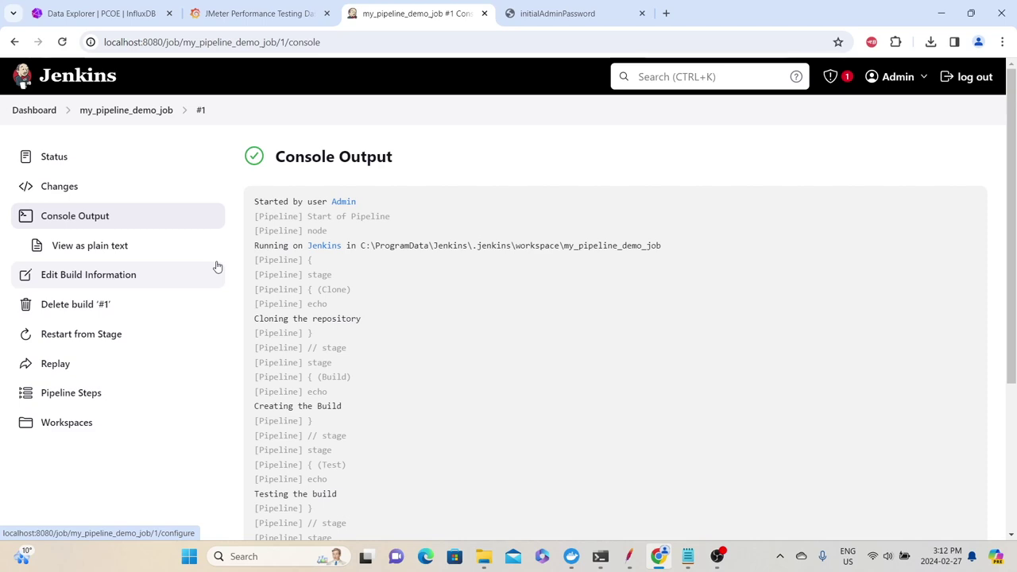
From the Dashboard, create a new Freestyle project named my_freestyle_jmeter_job
left_click(35, 110)
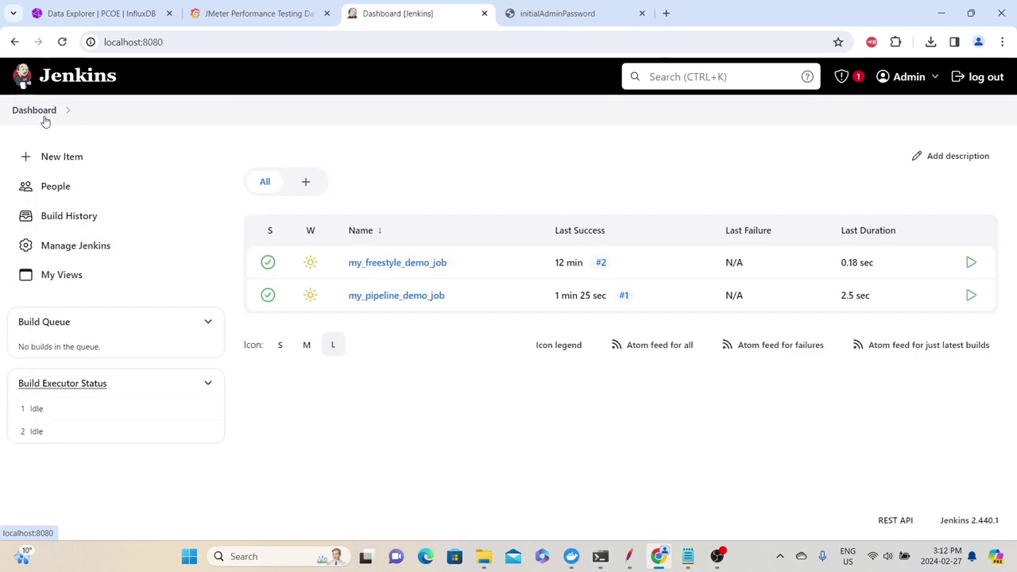
left_click(62, 156)
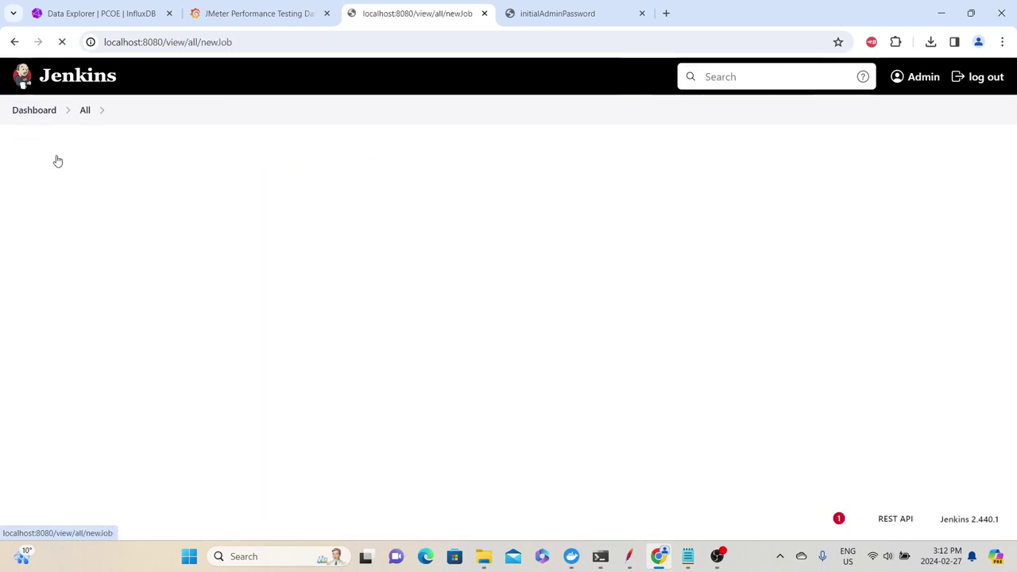
type("my_freestyle_j")
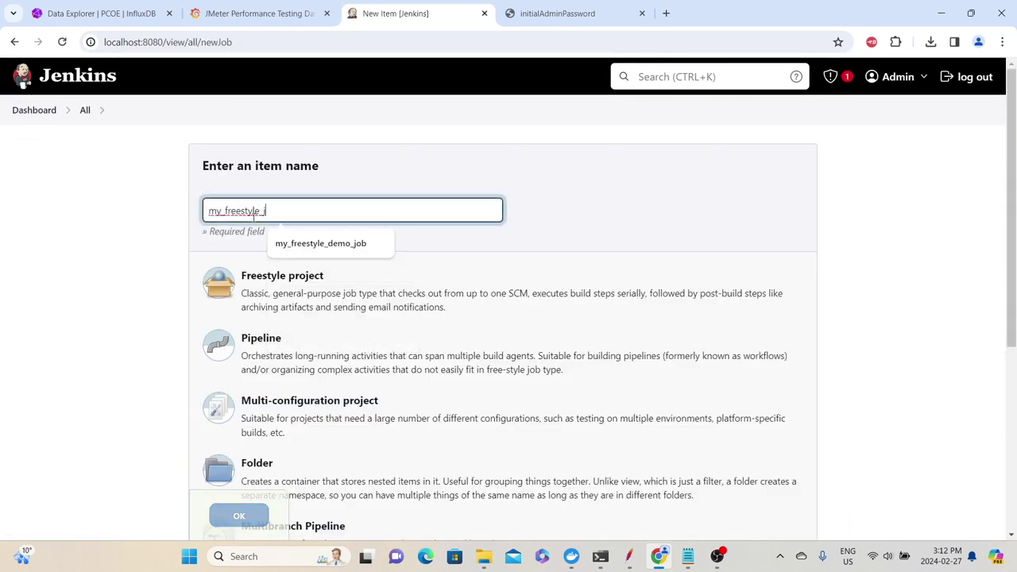
type("meter_job")
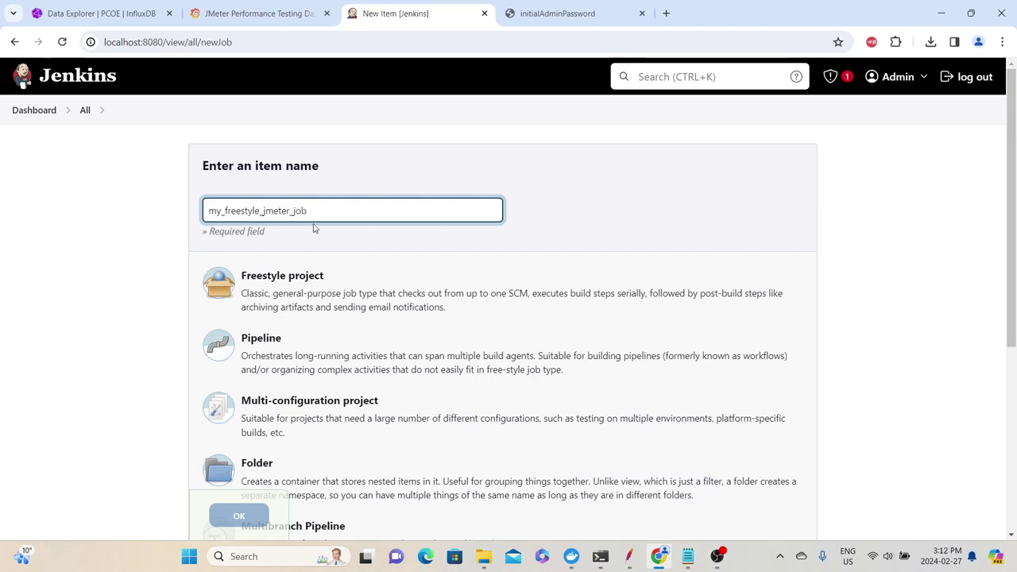
left_click(268, 281)
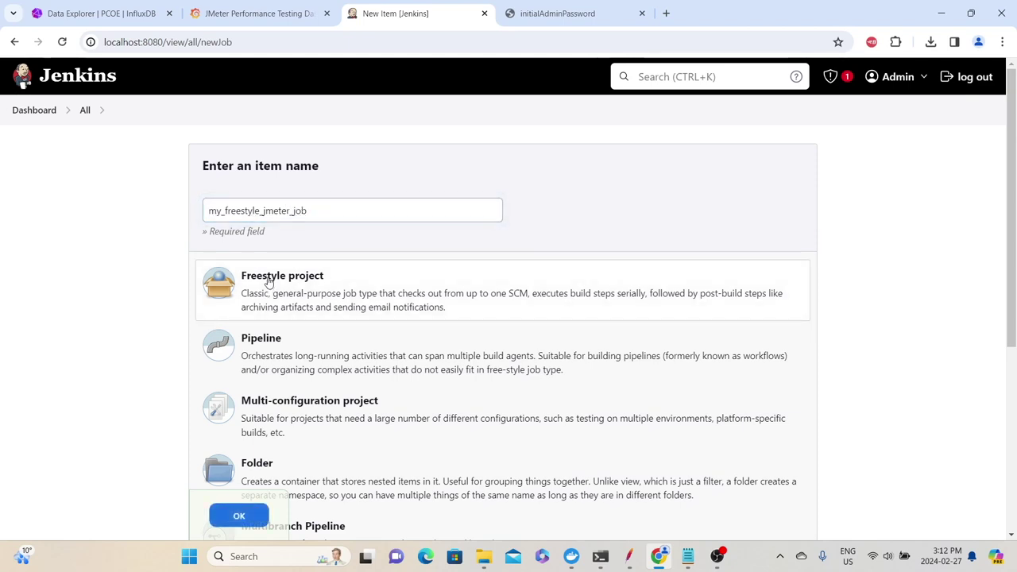
left_click(240, 516)
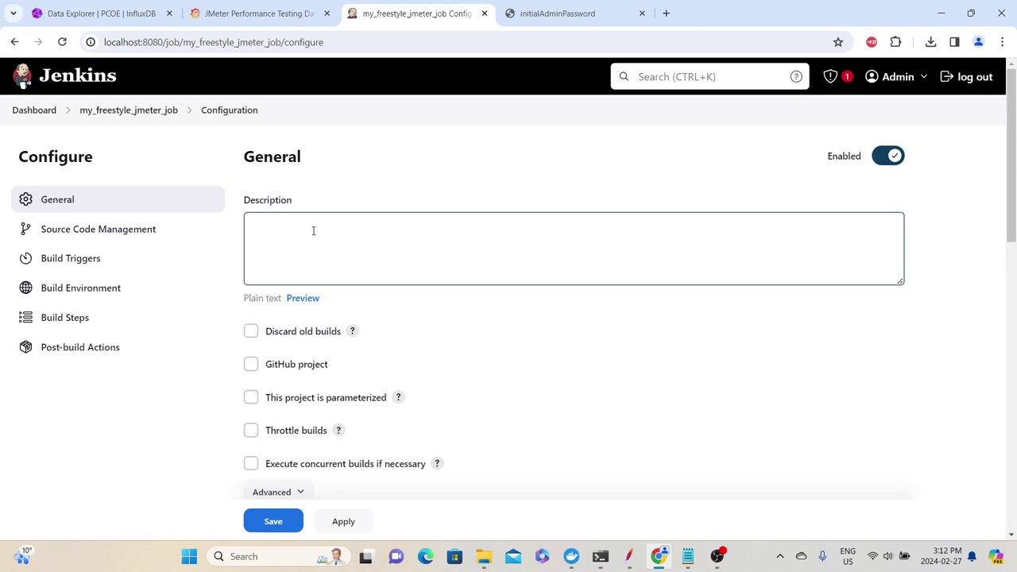
Enable 'Delete workspace before build starts' and 'Add timestamps to the Console Output'
scroll(313, 239, "down", 8)
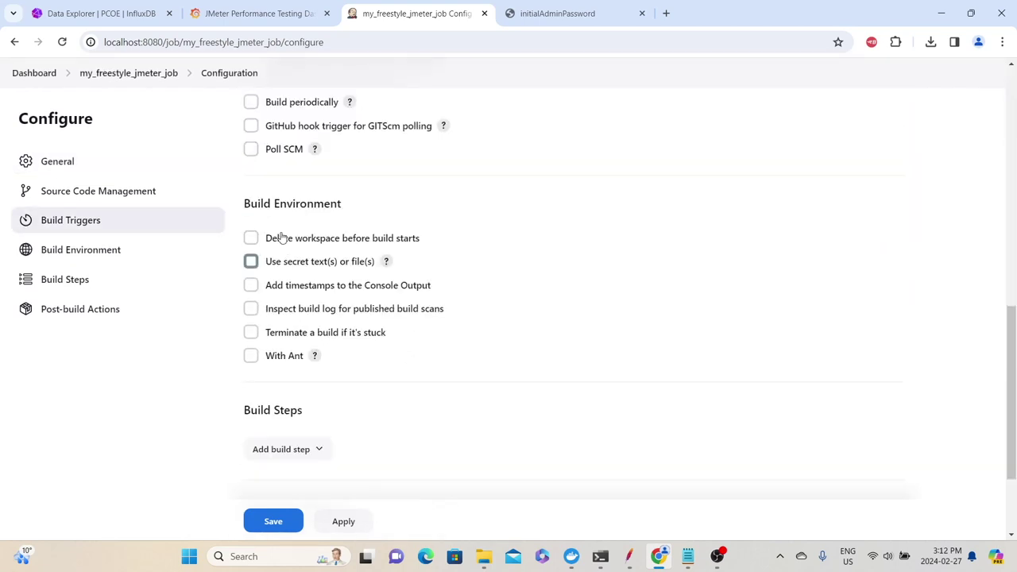
left_click(251, 237)
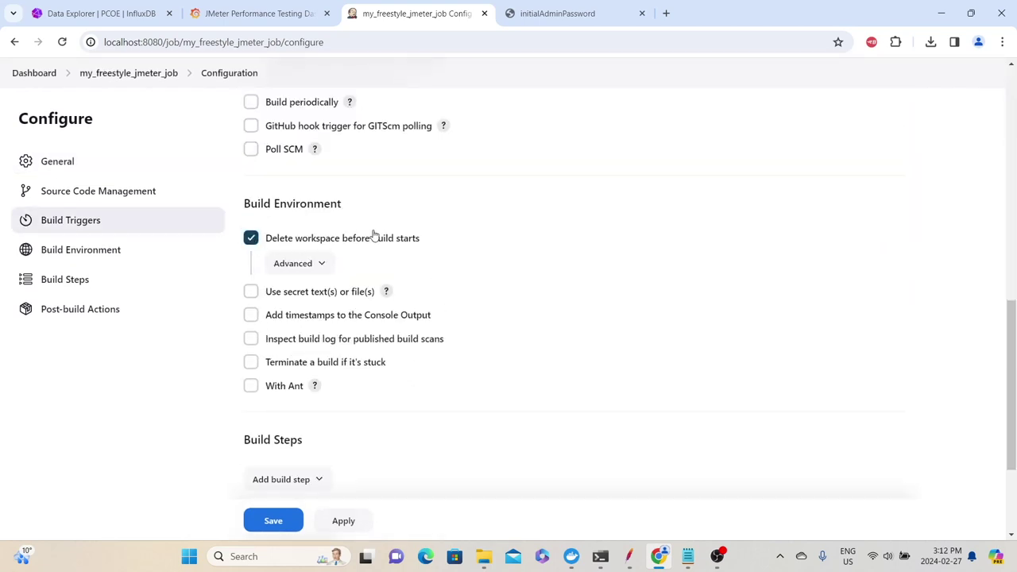
left_click(251, 316)
Add an 'Execute Windows batch command' build step
scroll(402, 317, "down", 2)
left_click(290, 309)
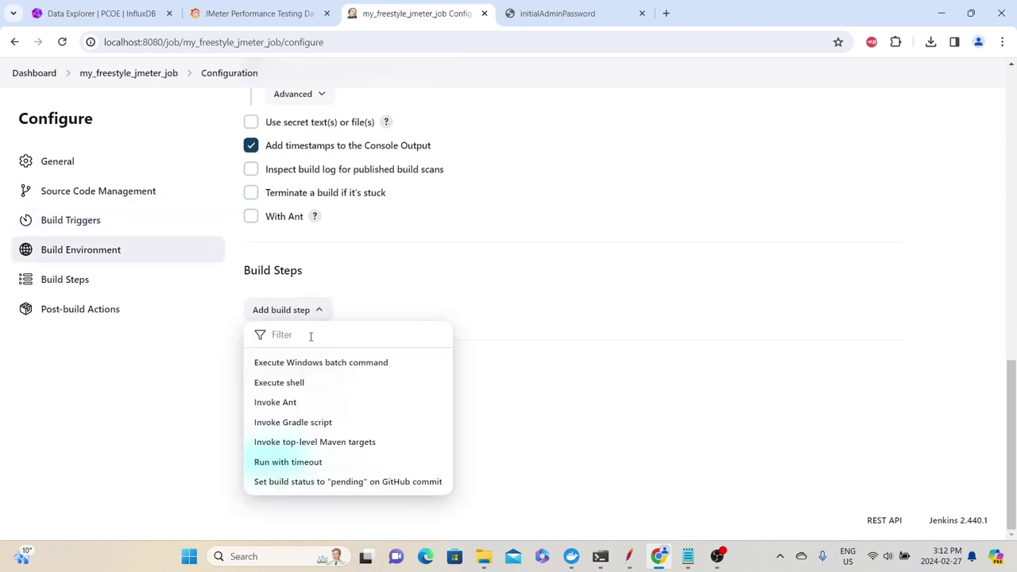
left_click(291, 366)
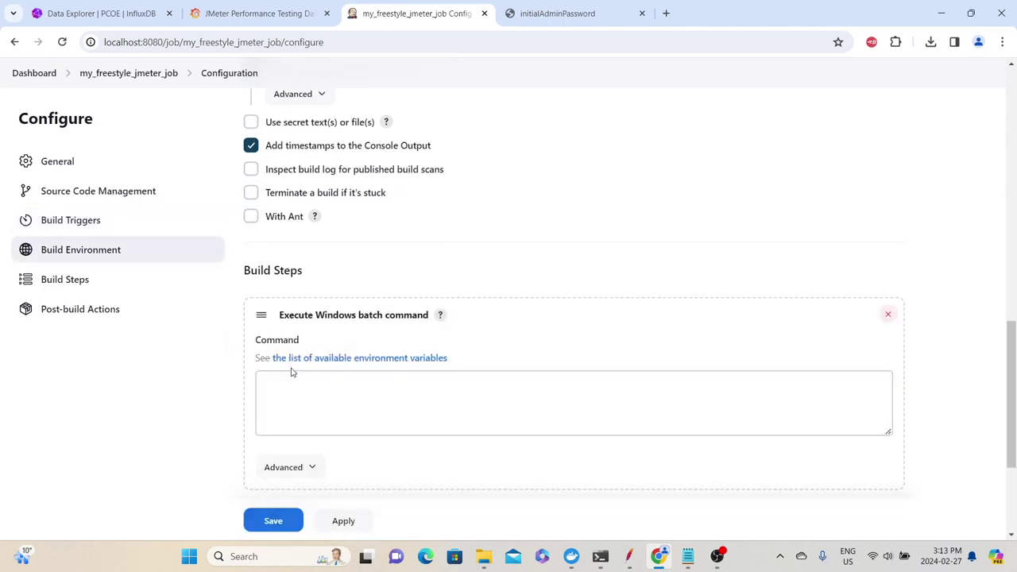